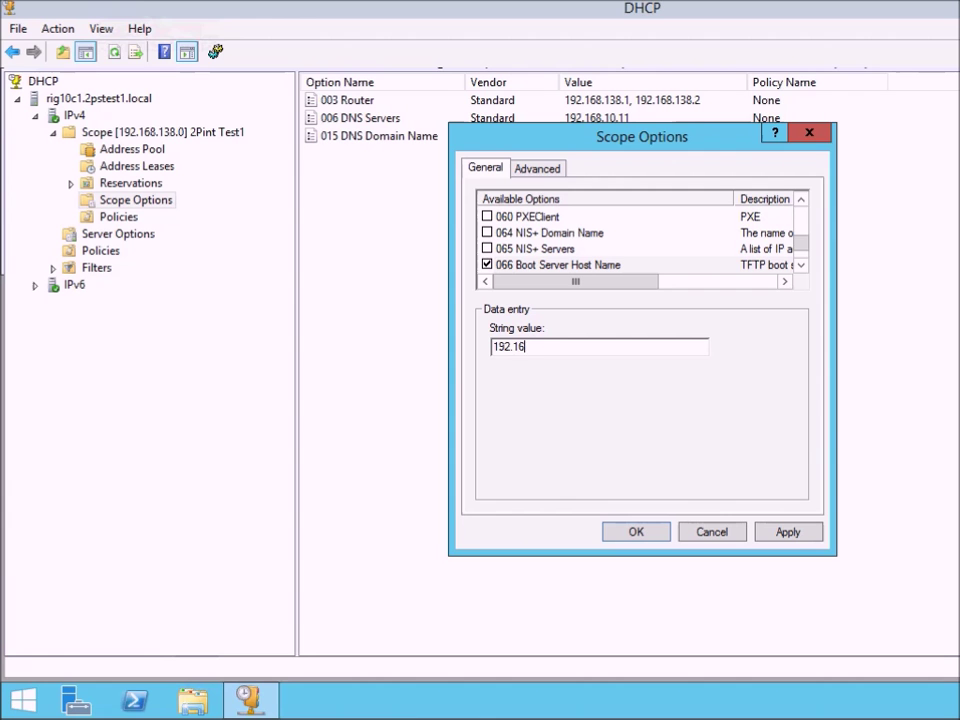
- Finish the 066 Boot Server Host Name value as 192.168.10.30 and enable 067 Bootfile Name with smsboot\x64\wdsnbp.com, applying both scope options
text(39)
click(801, 265)
click(801, 265)
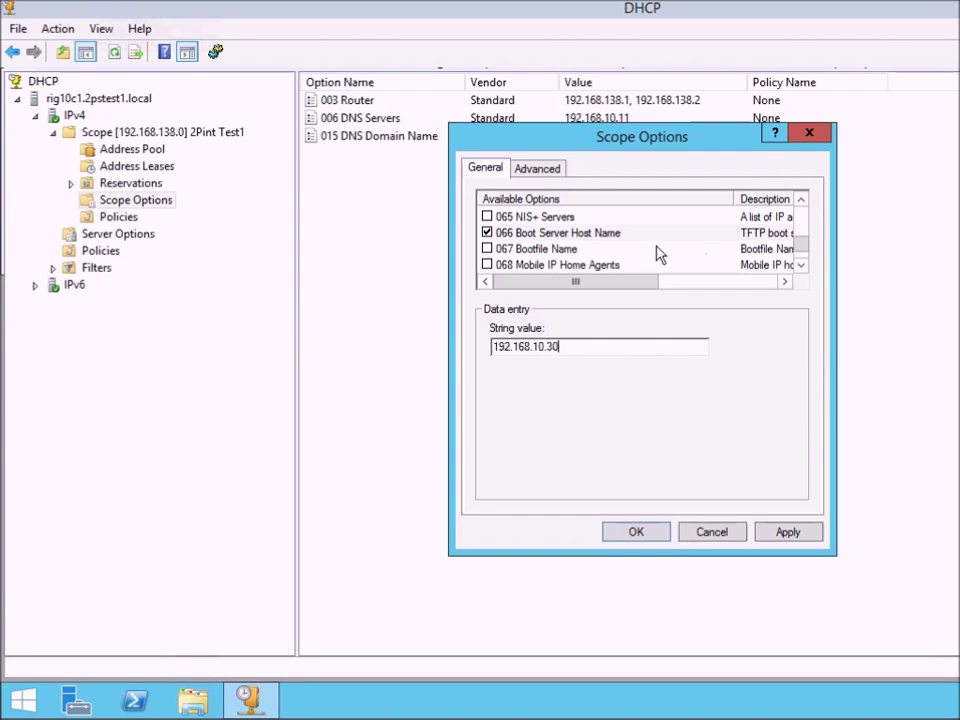
click(583, 250)
click(487, 249)
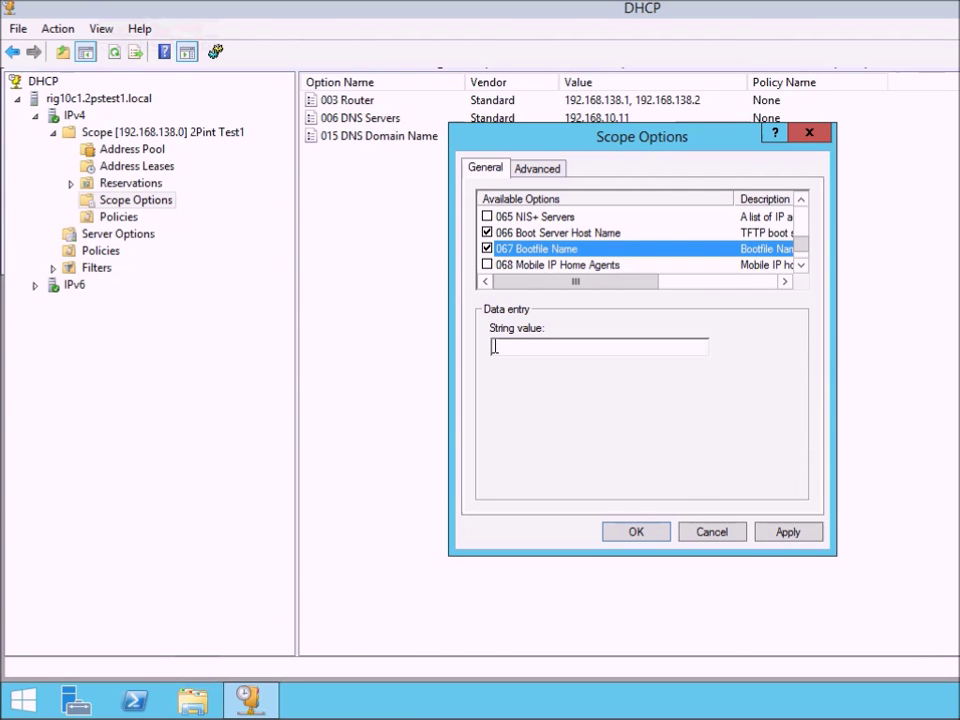
click(519, 350)
text(smsboot\)
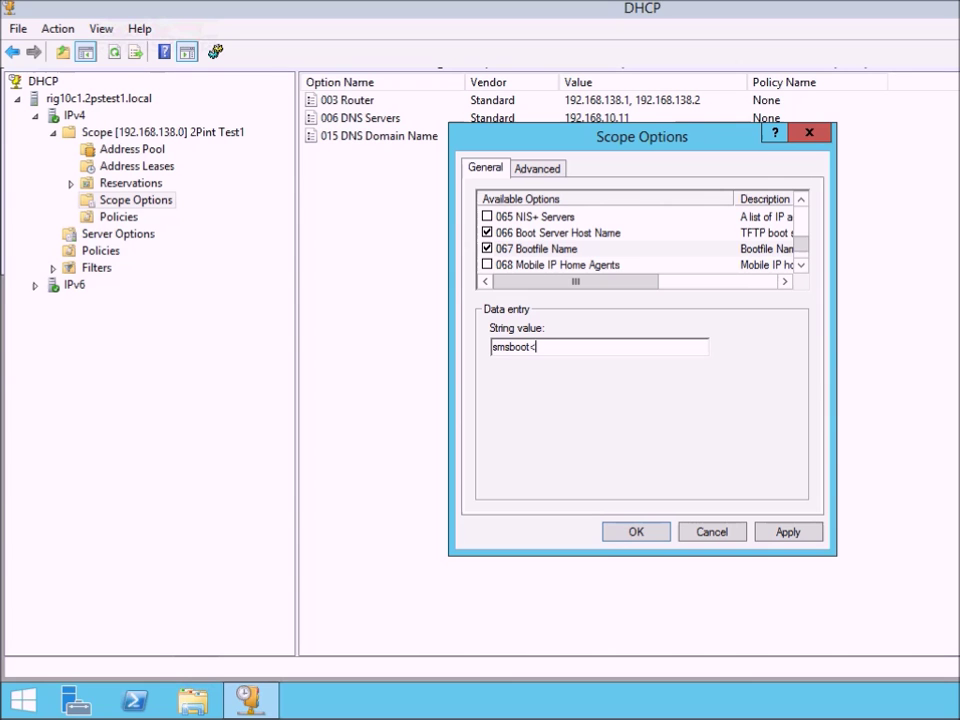
key(BackSpace)
text(\)
key(BackSpace)
text(\x64\wdsnbp.com)
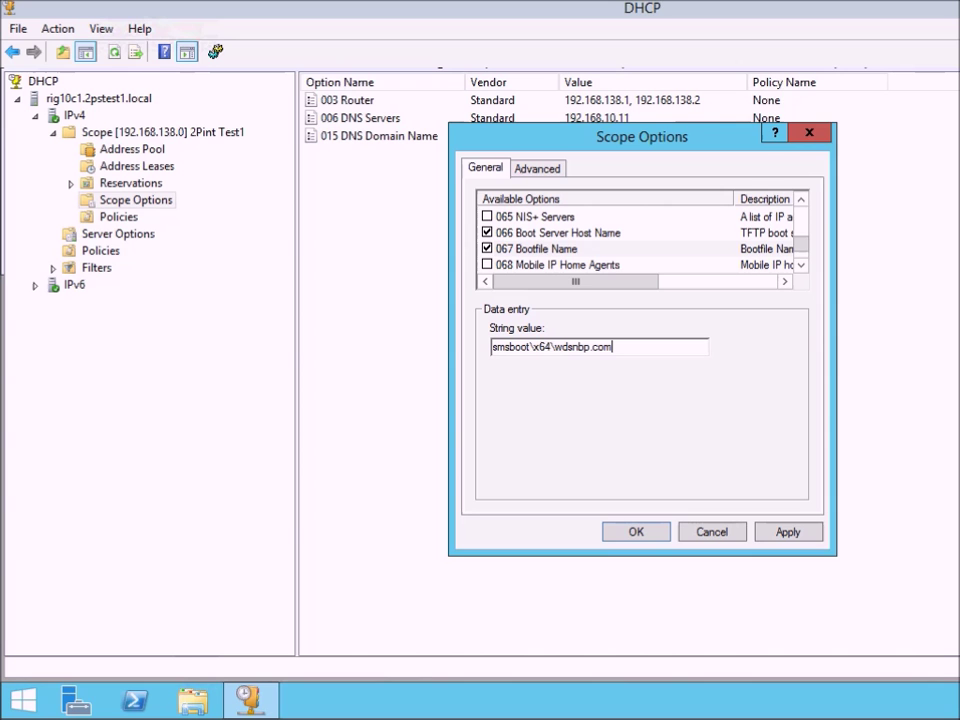
click(775, 533)
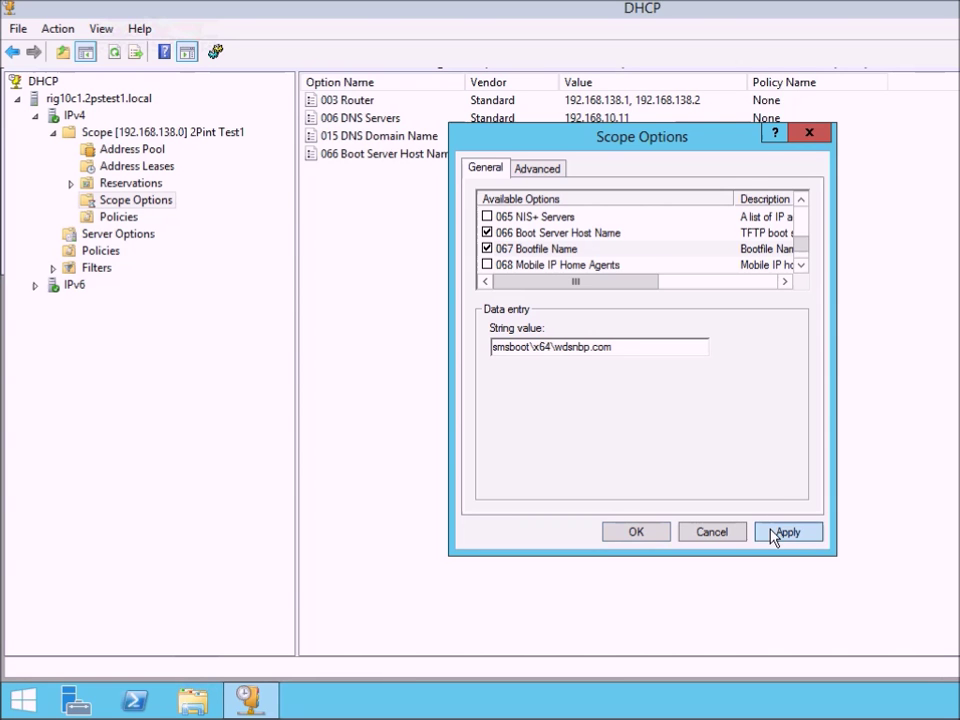
click(638, 533)
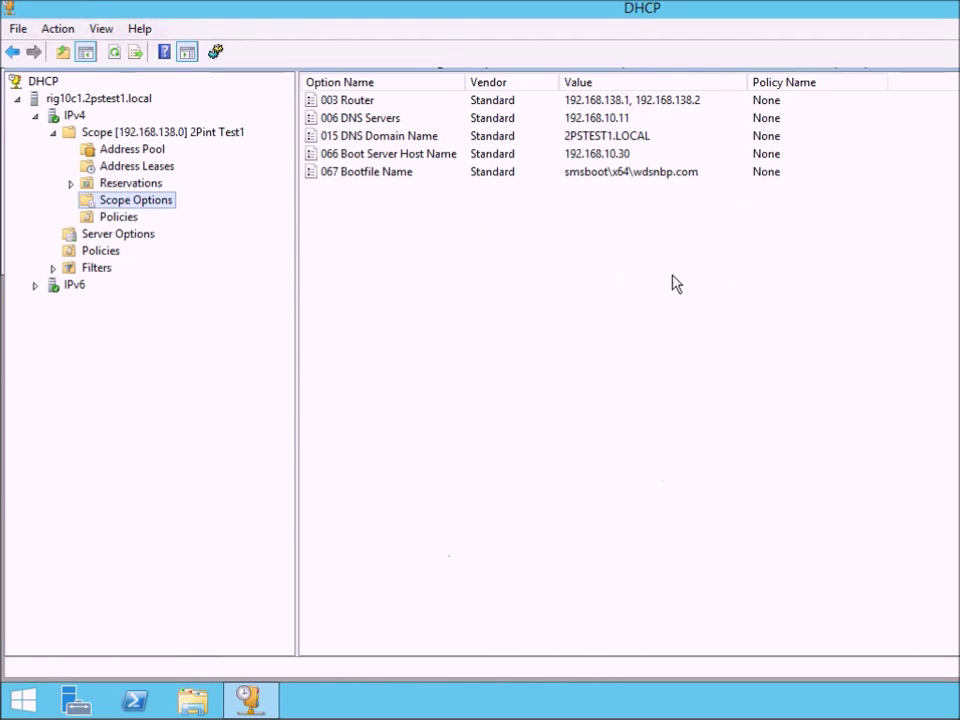
click(401, 172)
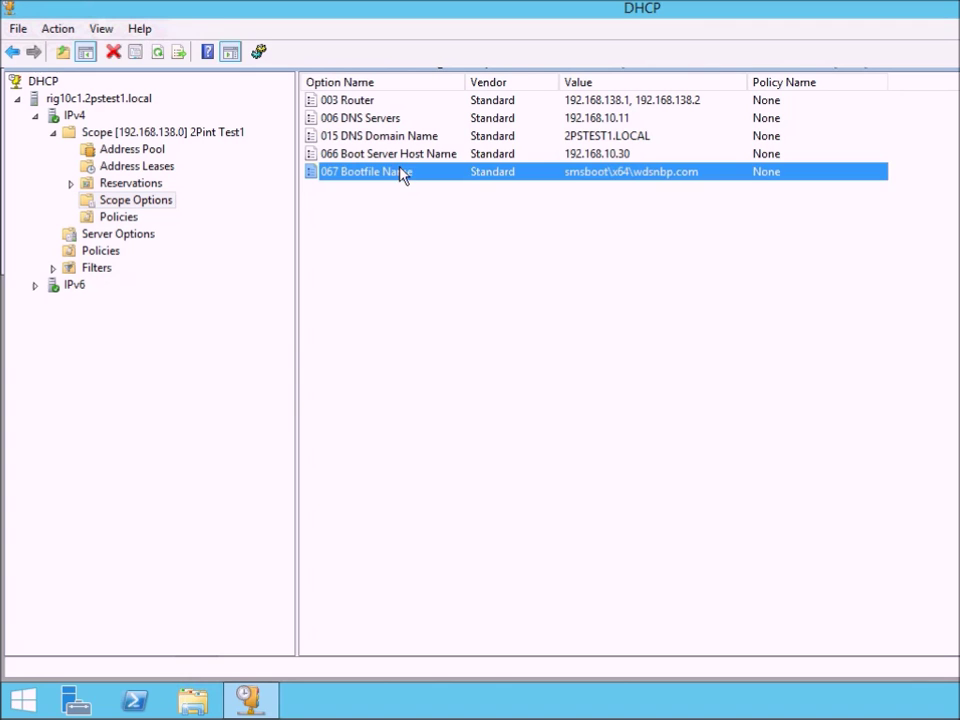
click(401, 155)
click(428, 258)
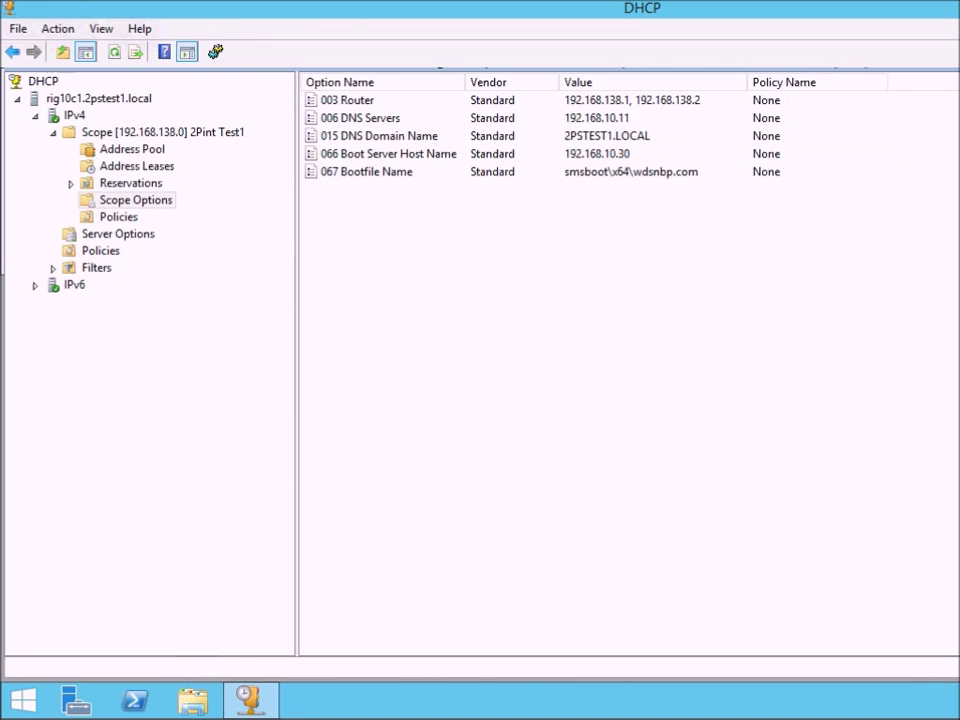
- Switch to the iPXE BIOS virtual machine, start it and request the network service boot
mouse_move(193, 700)
click(279, 688)
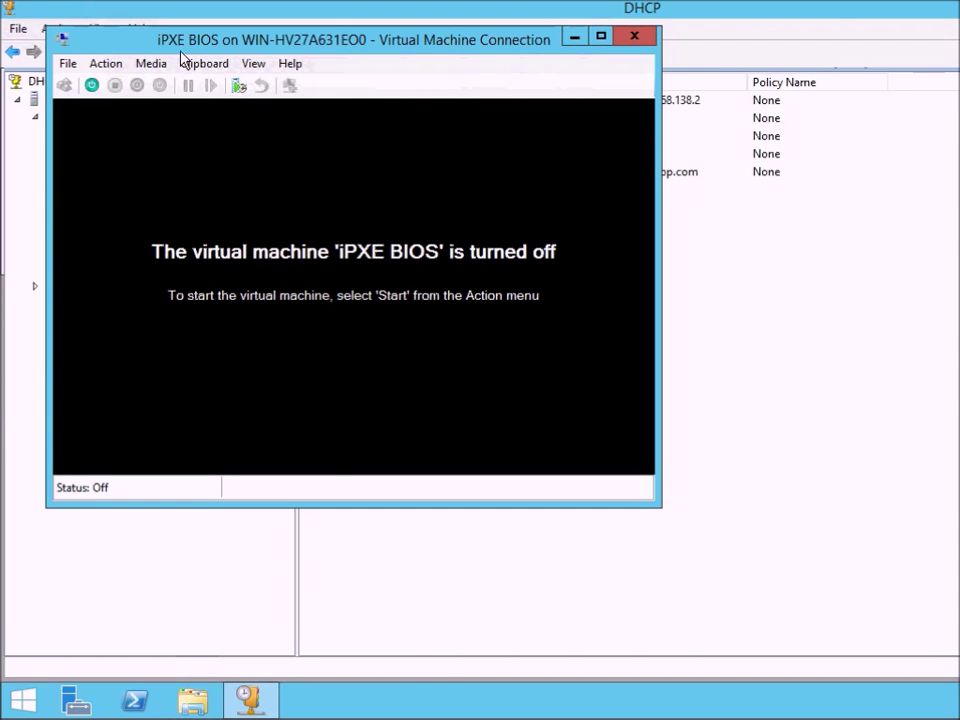
click(92, 86)
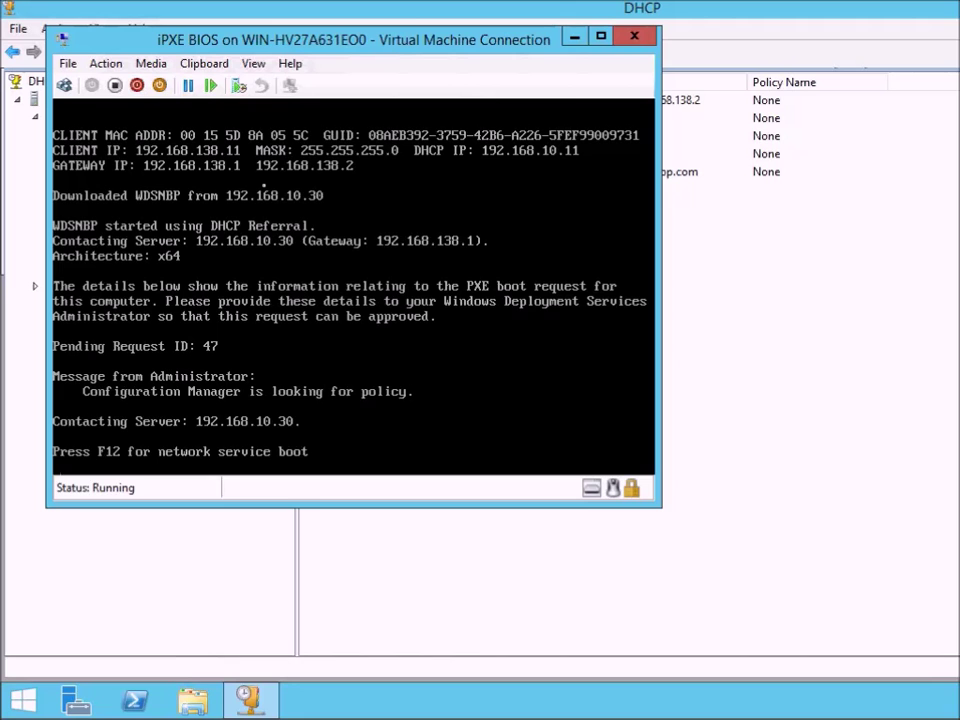
key(F12)
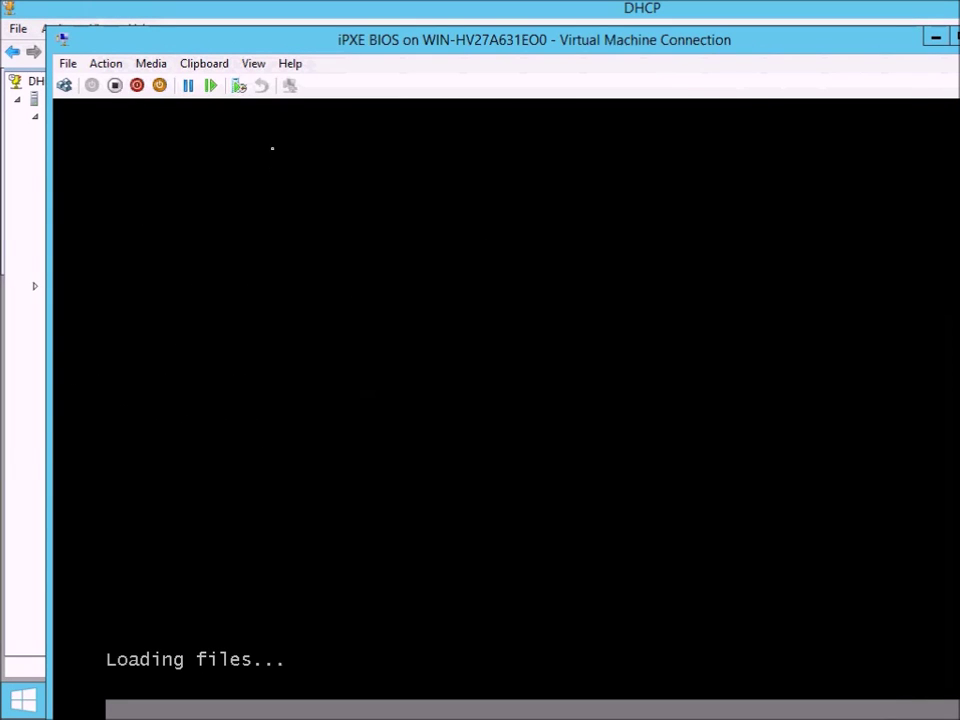
- Turn off the iPXE BIOS virtual machine and return to the DHCP console
drag(283, 47, 255, 22)
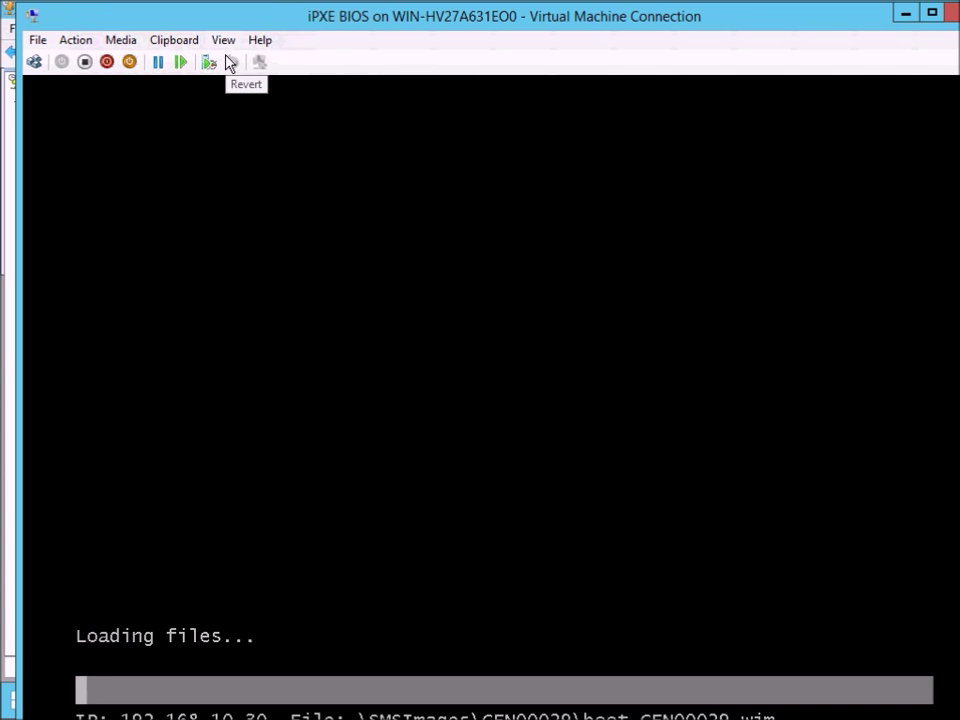
click(86, 62)
click(536, 452)
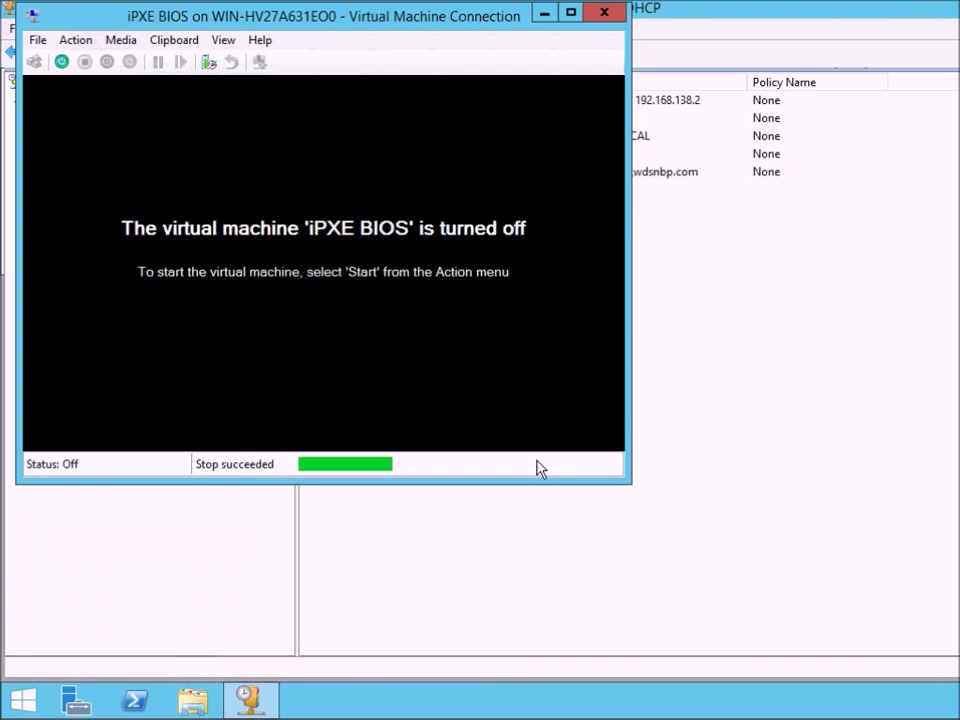
click(800, 10)
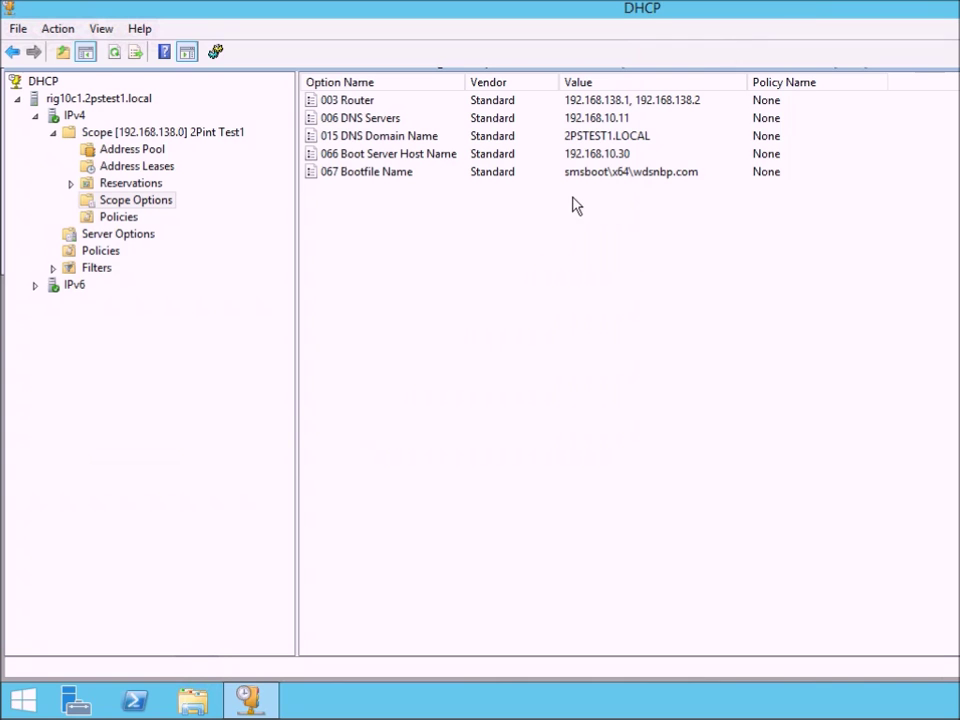
- Change the 067 Bootfile Name scope option to smsboot\x64\wdsmgfw.efi
click(351, 175)
right_click(351, 175)
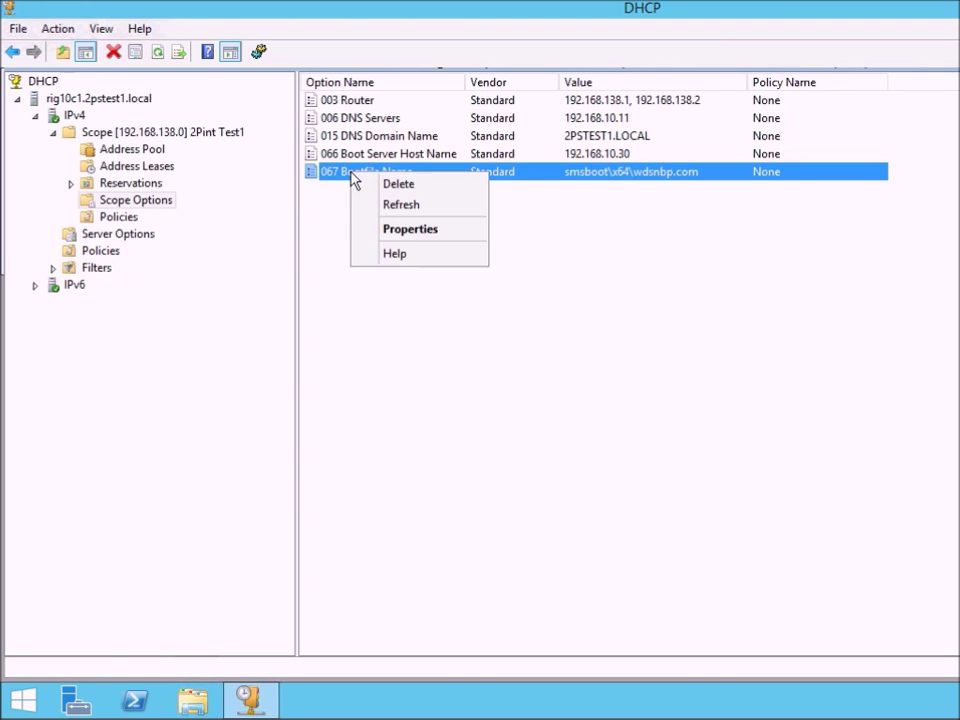
click(390, 238)
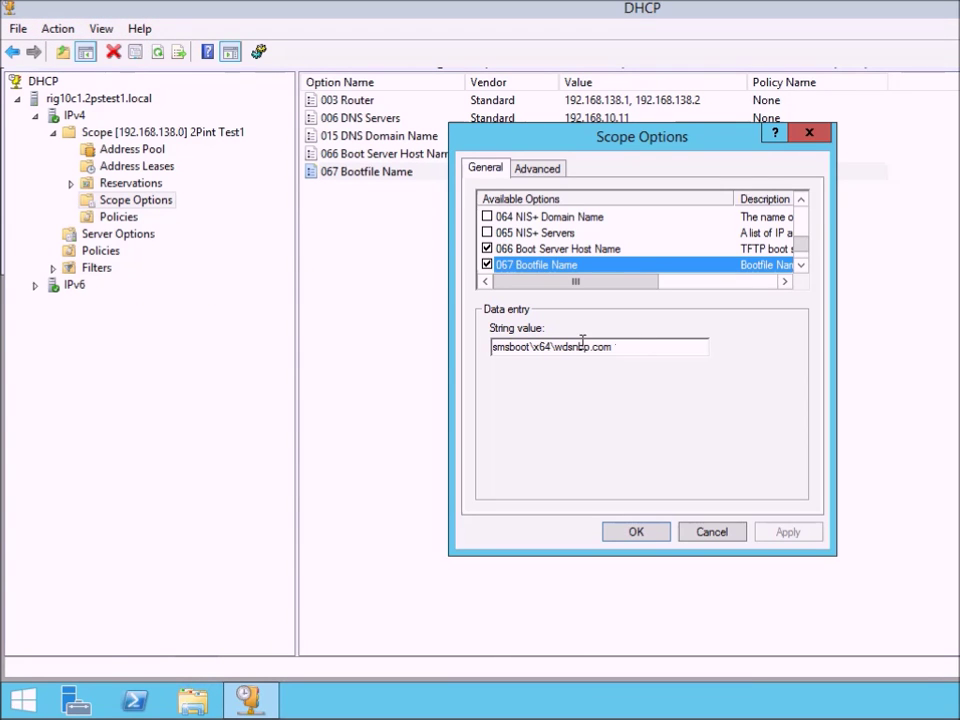
drag(556, 346, 647, 349)
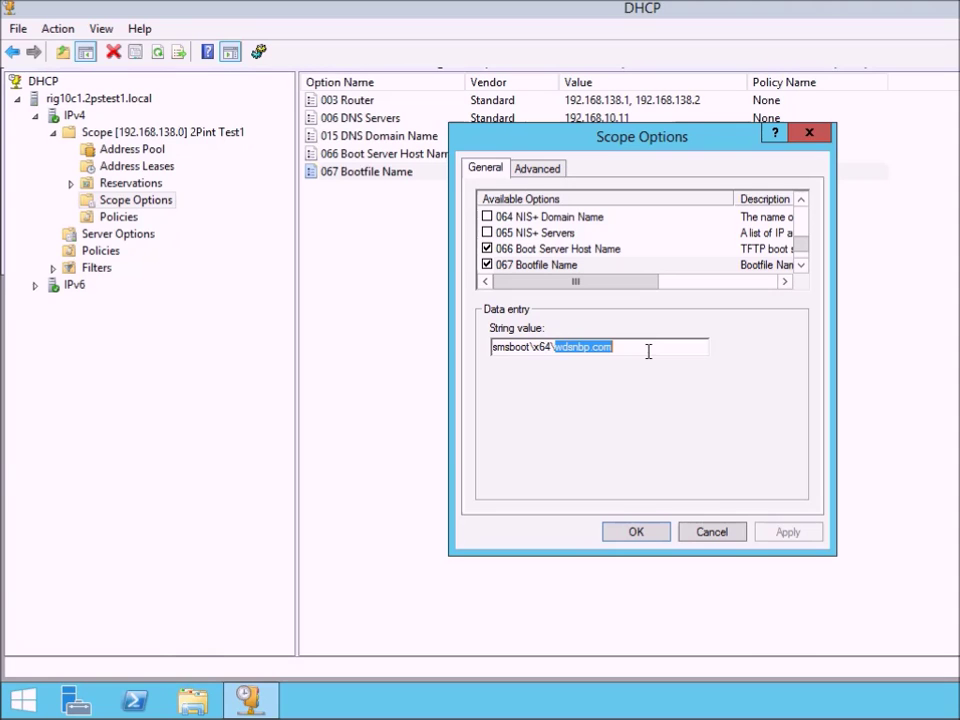
text(wds)
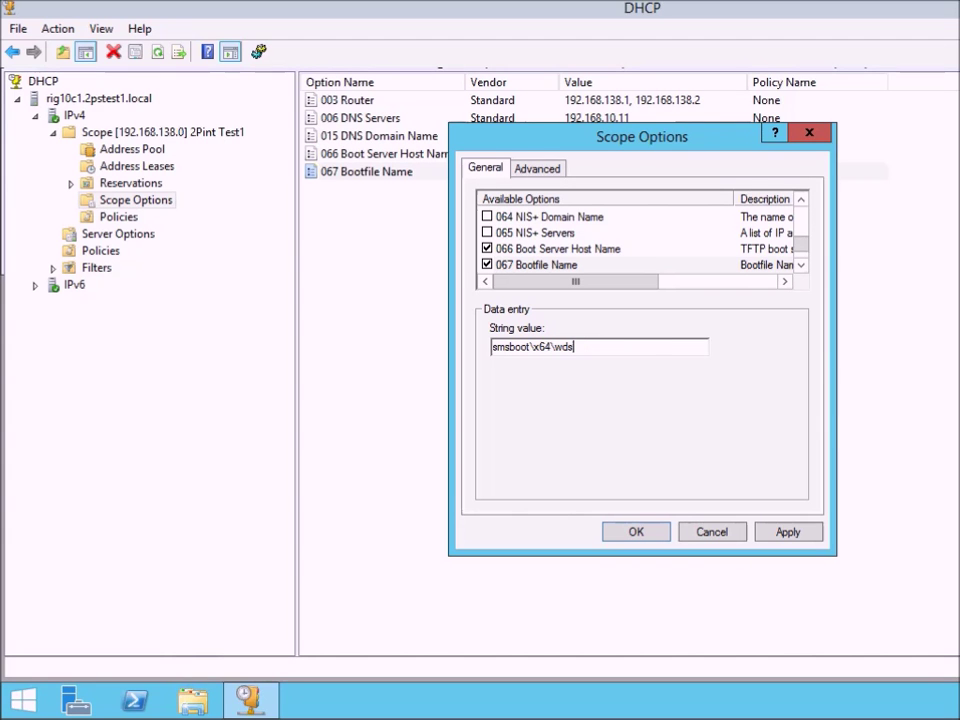
text(mgfw.efi)
click(785, 534)
click(636, 531)
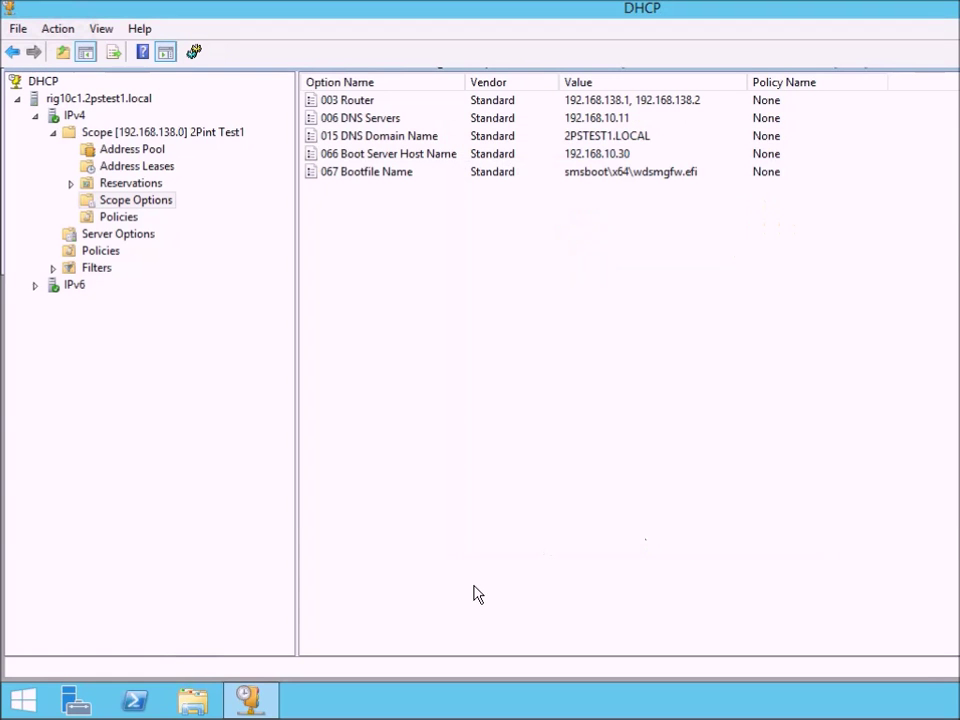
- Start the iPXE BIOS virtual machine to test the EFI boot file, turn it off and minimize its window
mouse_move(250, 700)
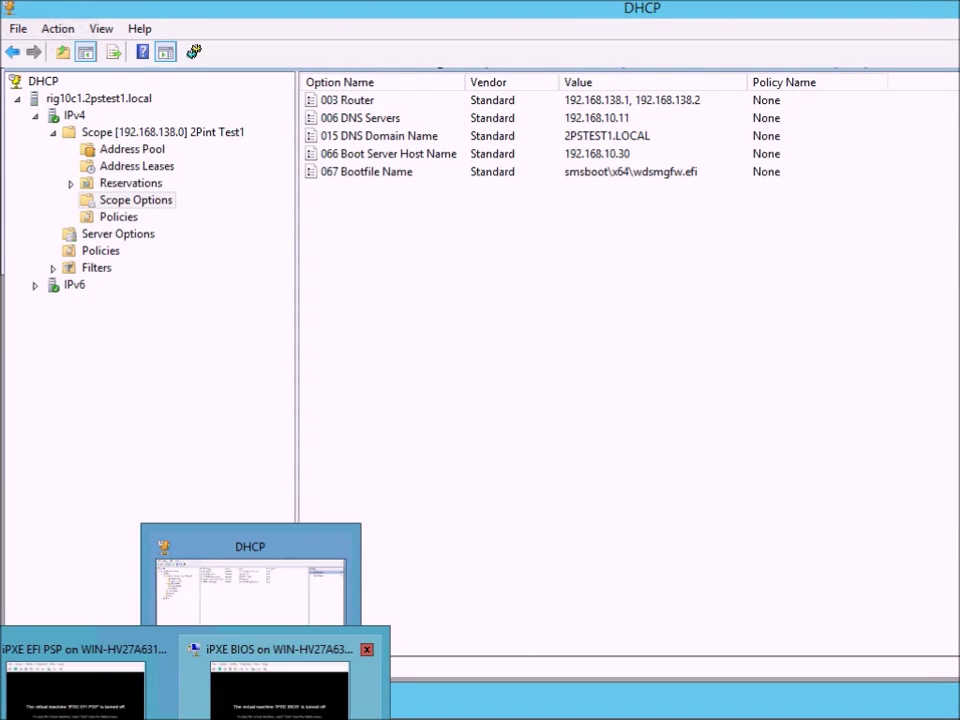
click(280, 690)
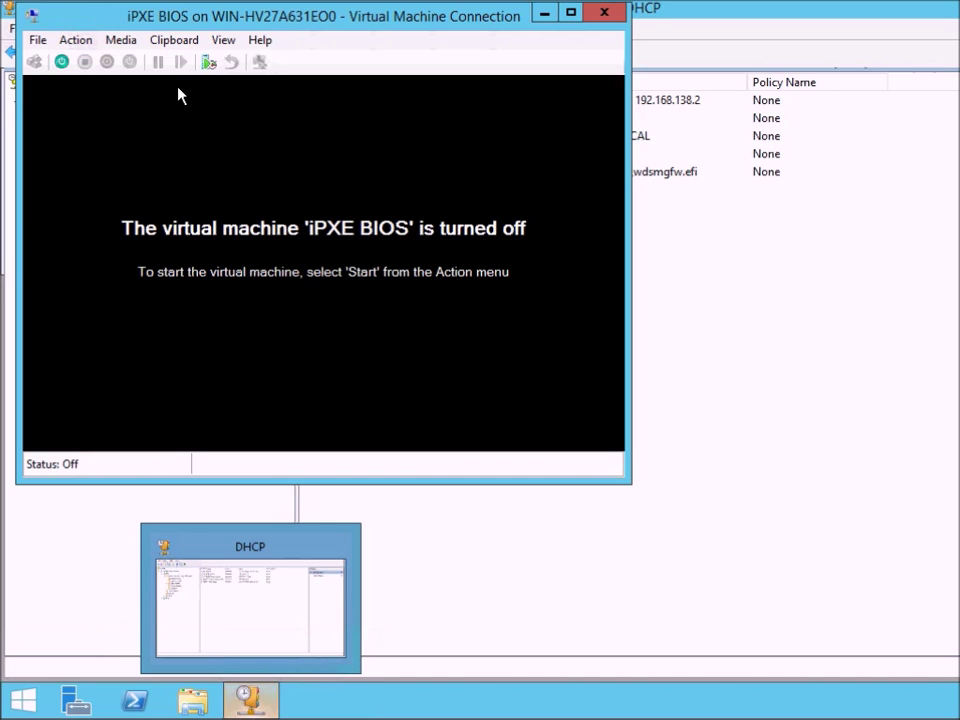
click(70, 62)
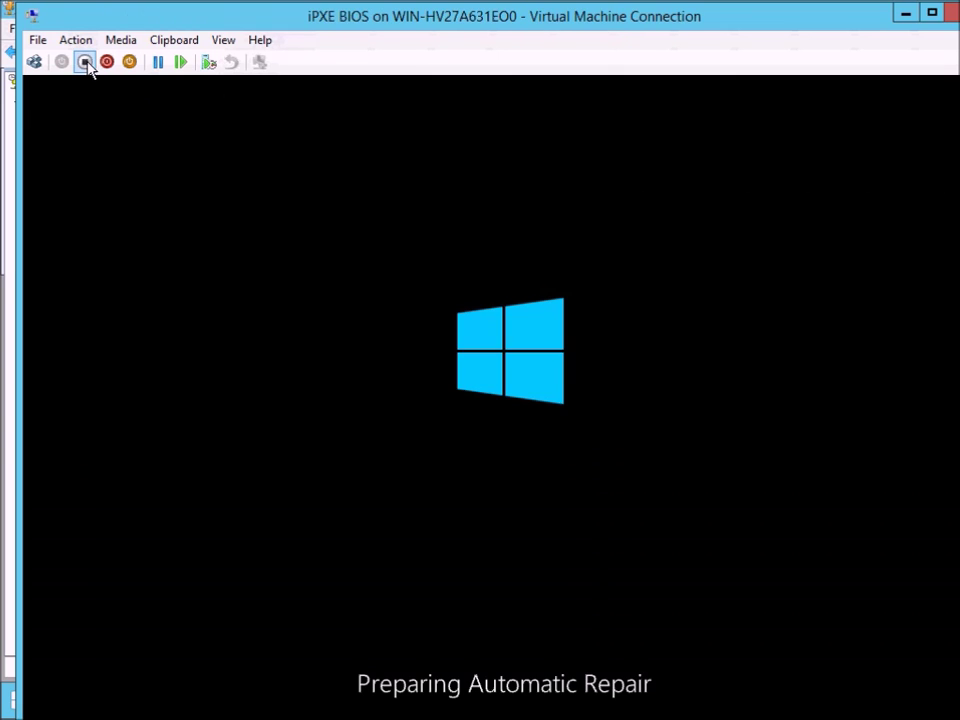
click(84, 61)
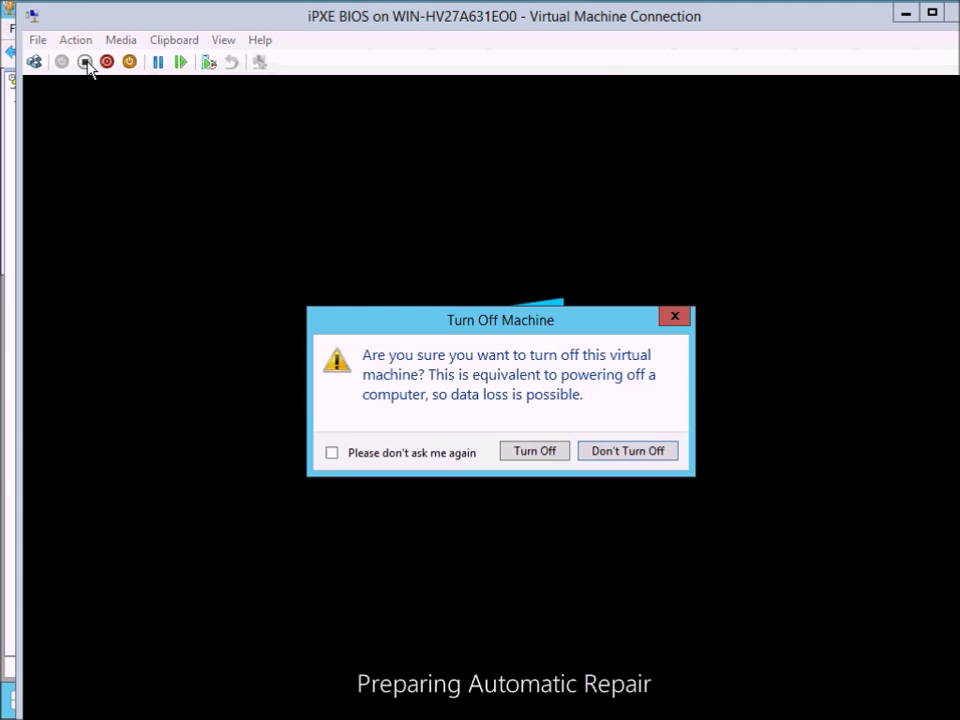
click(533, 453)
click(548, 16)
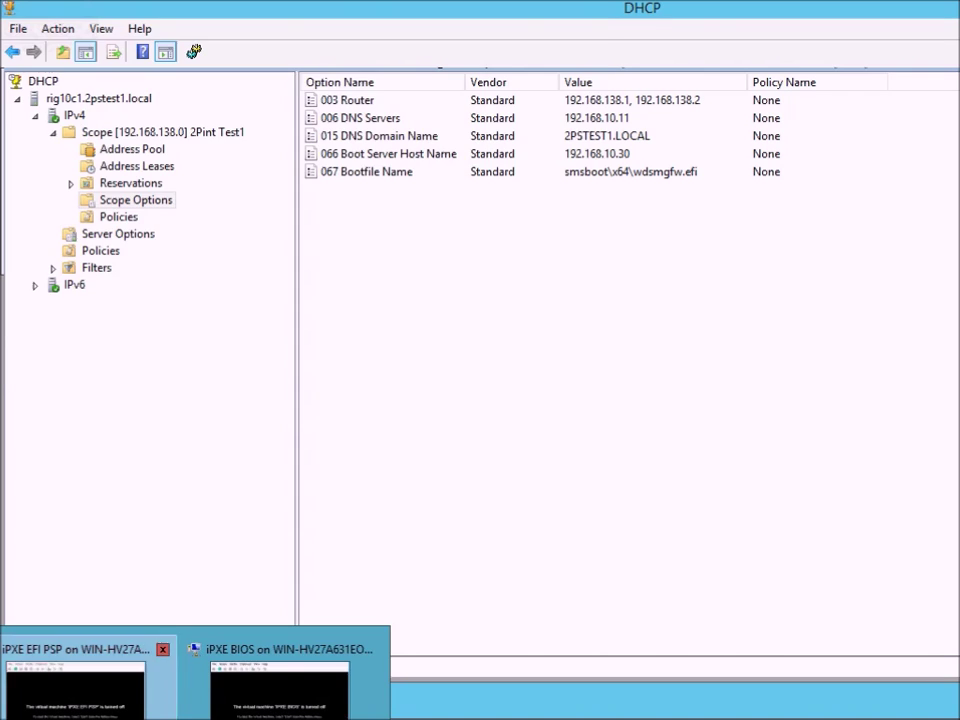
- Switch to the iPXE EFI PSP virtual machine's window
click(76, 690)
click(57, 18)
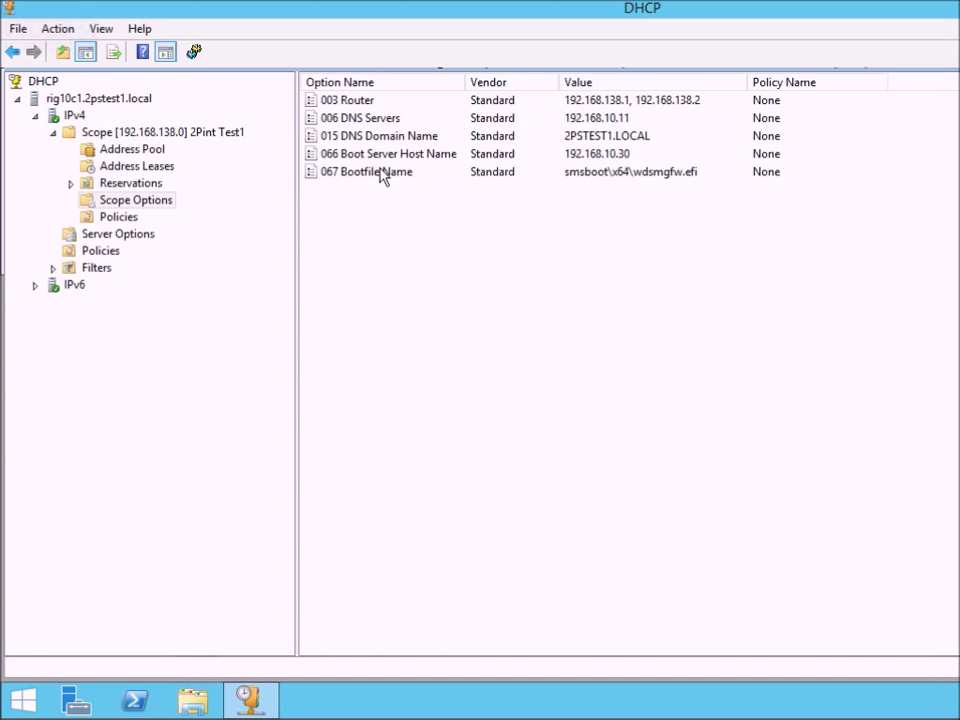
- Enable the 060 PXEClient option in the scope options with the string value PXEClient and apply it
right_click(369, 191)
right_click(126, 205)
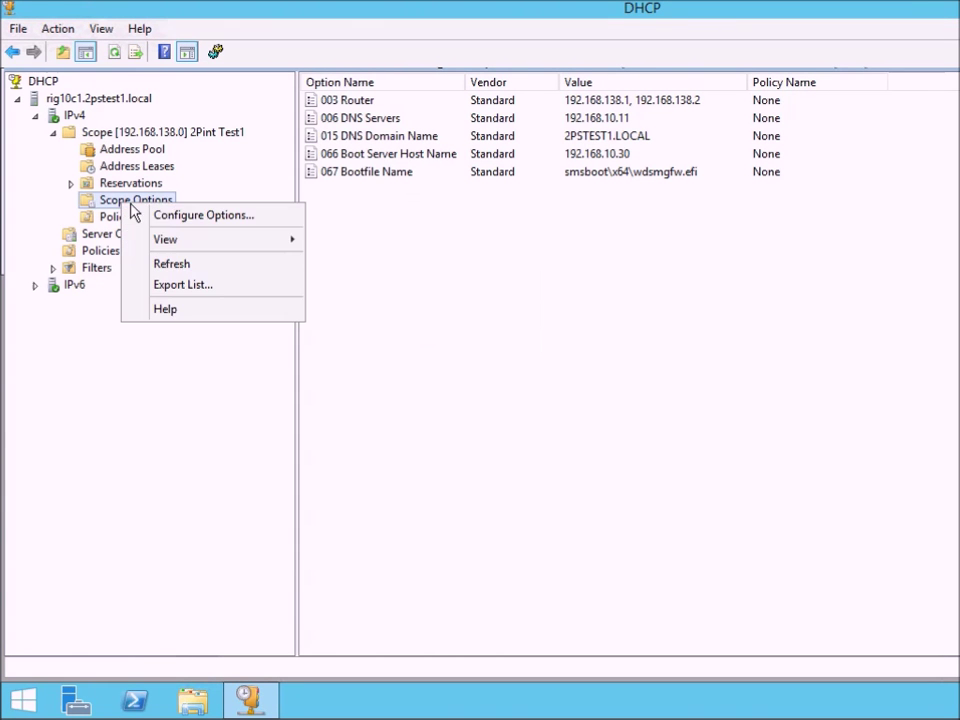
click(166, 222)
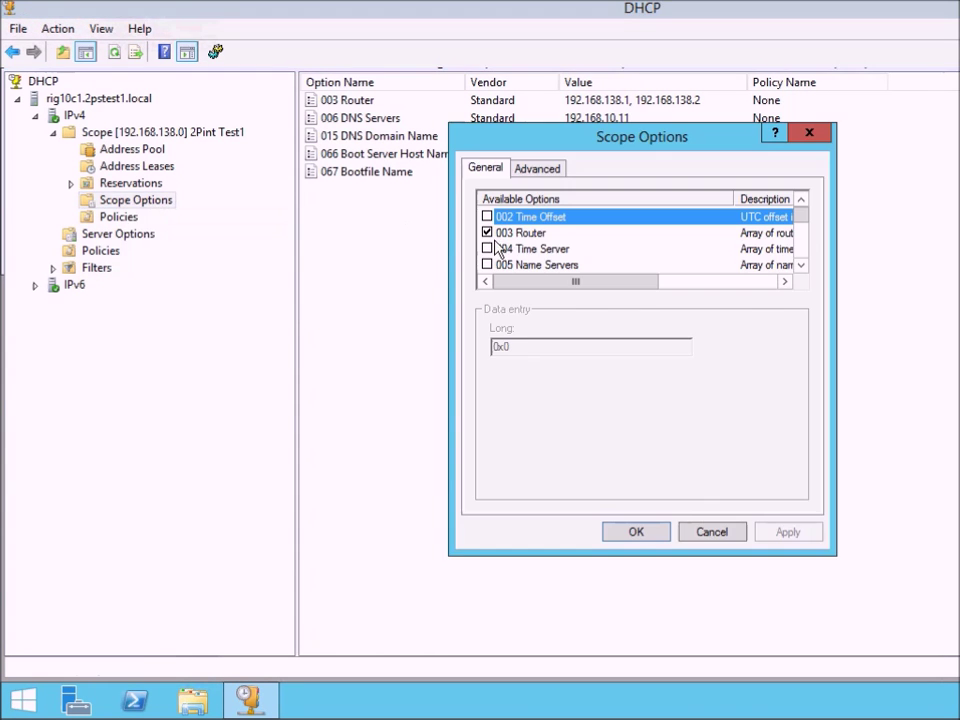
click(801, 265)
click(801, 265)
click(801, 265)
click(801, 265)
click(801, 265)
click(801, 265)
click(801, 265)
click(805, 253)
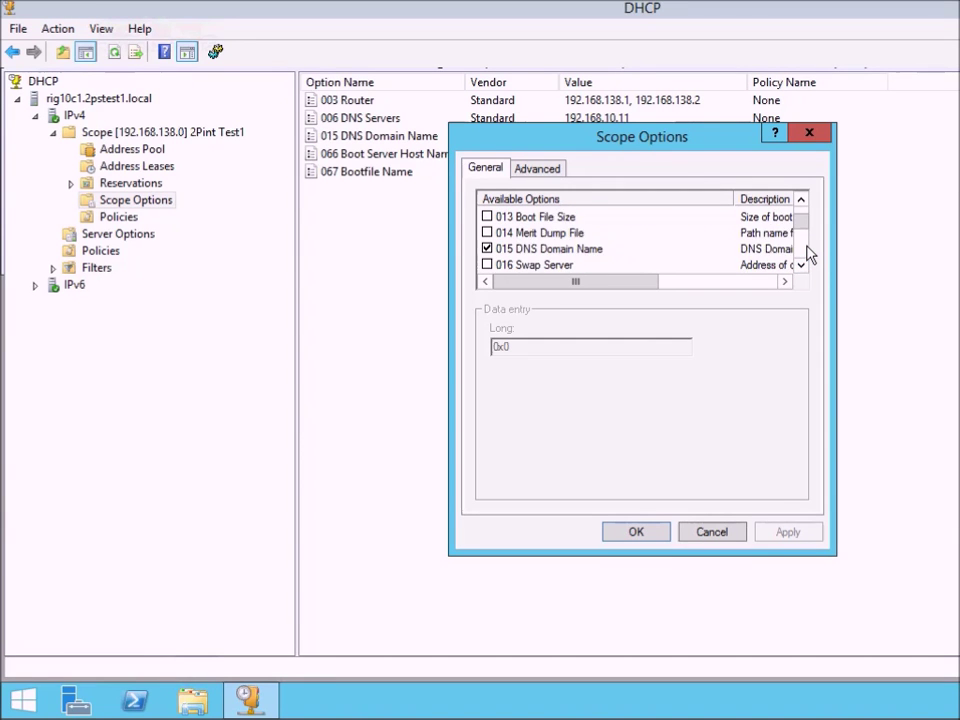
click(805, 253)
click(805, 253)
click(805, 253)
click(805, 253)
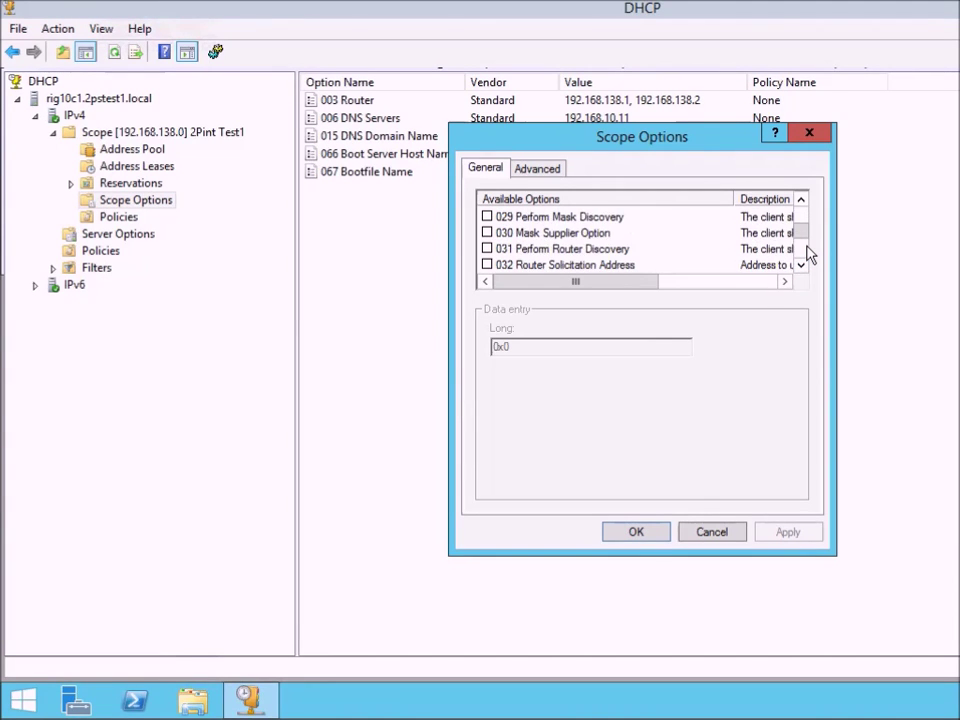
click(805, 253)
click(807, 255)
click(807, 255)
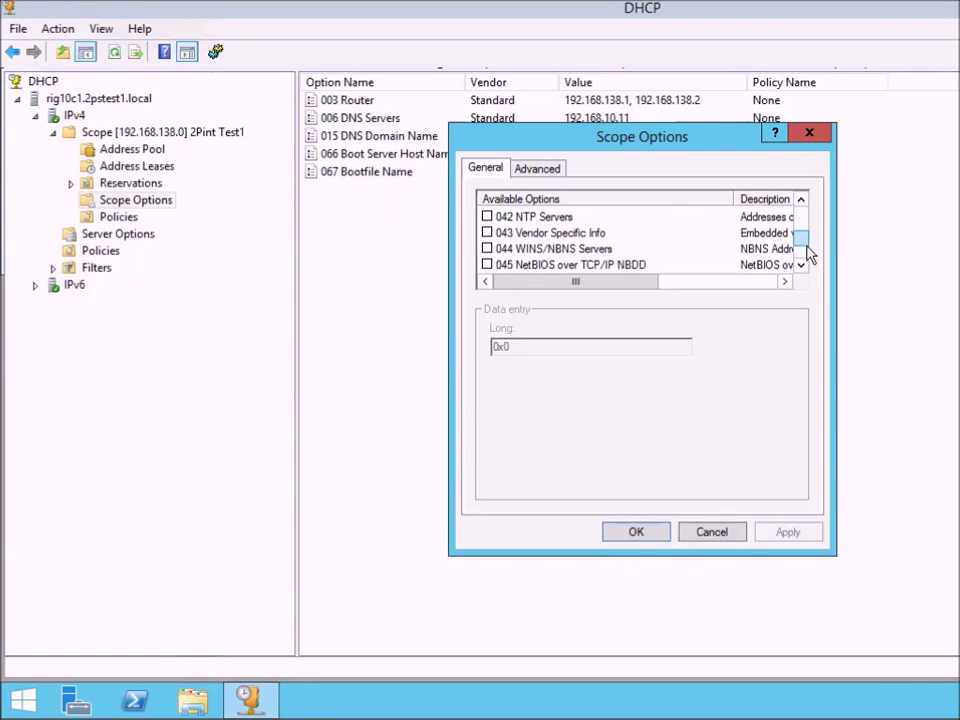
click(807, 258)
click(801, 265)
click(801, 265)
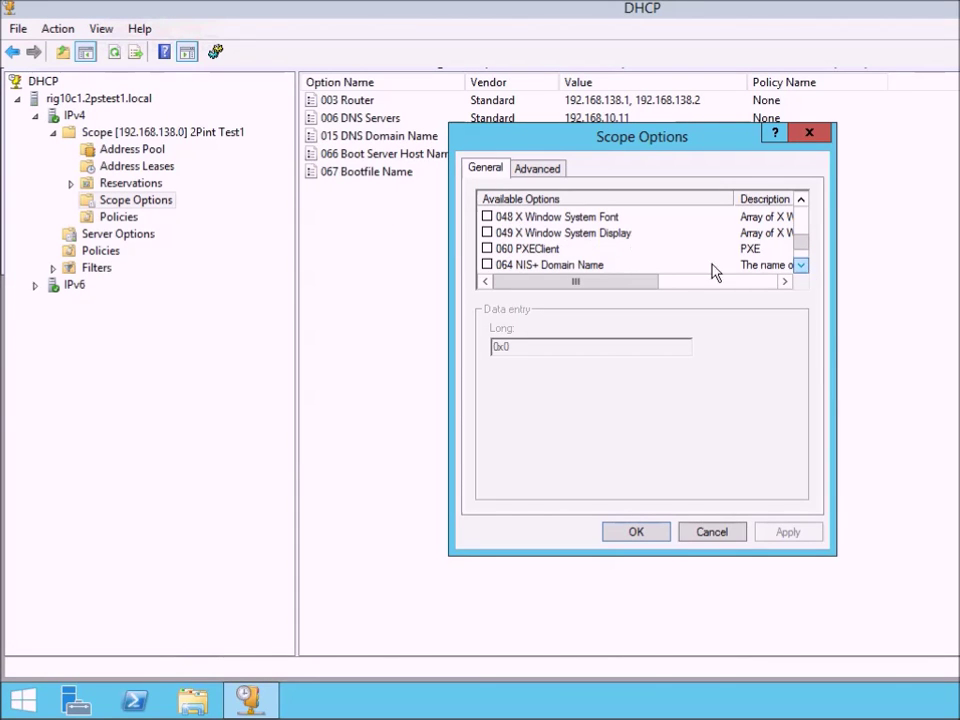
click(488, 249)
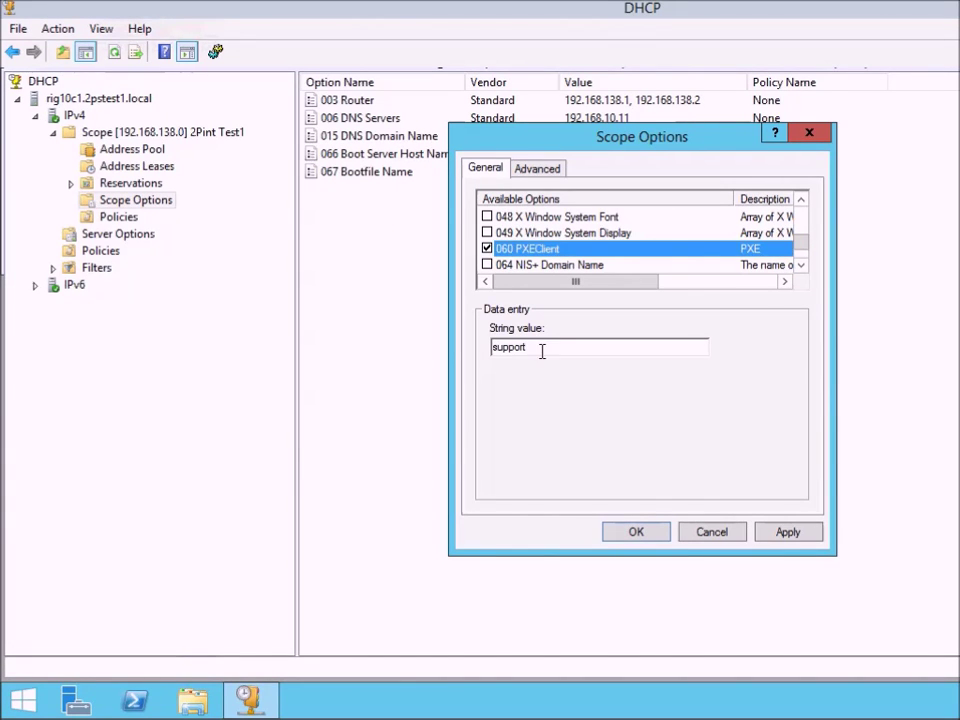
drag(464, 347, 446, 354)
text(PXE)
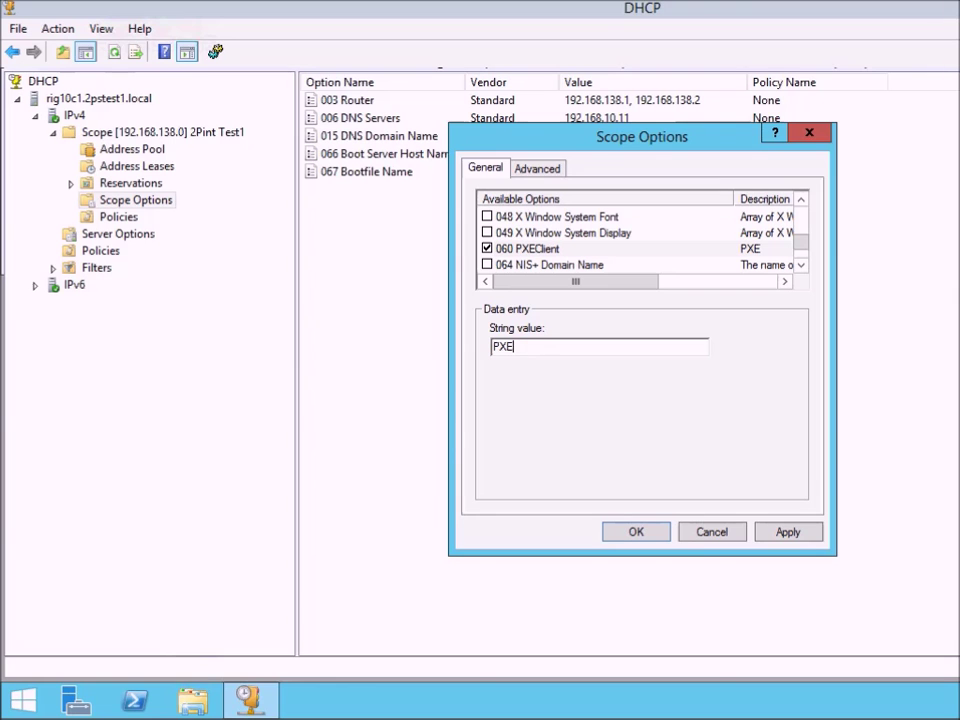
text(Client)
click(788, 533)
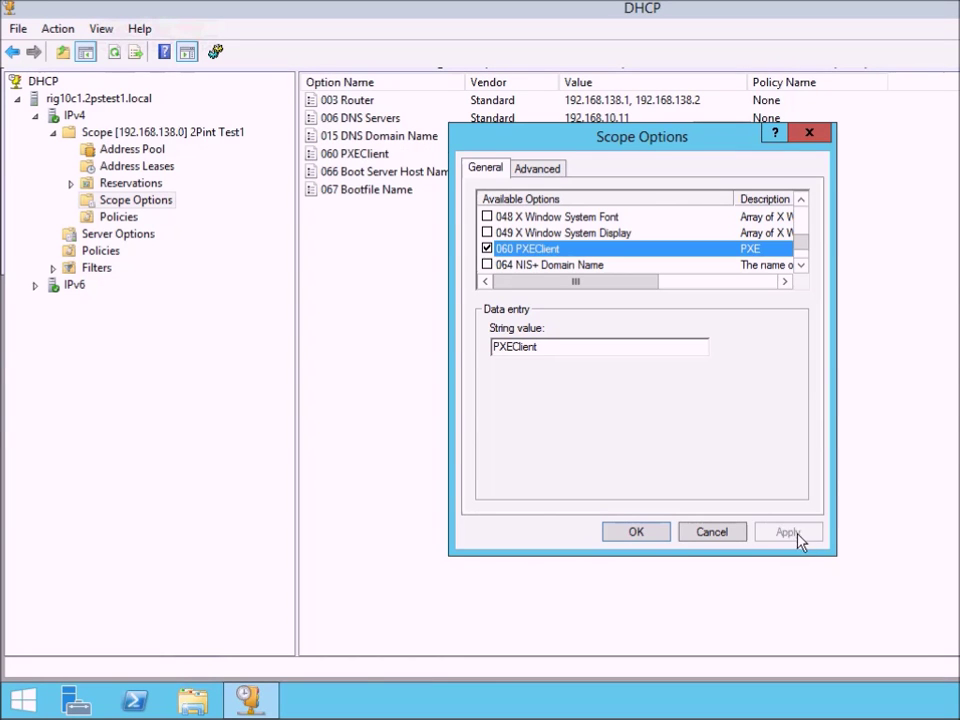
click(656, 535)
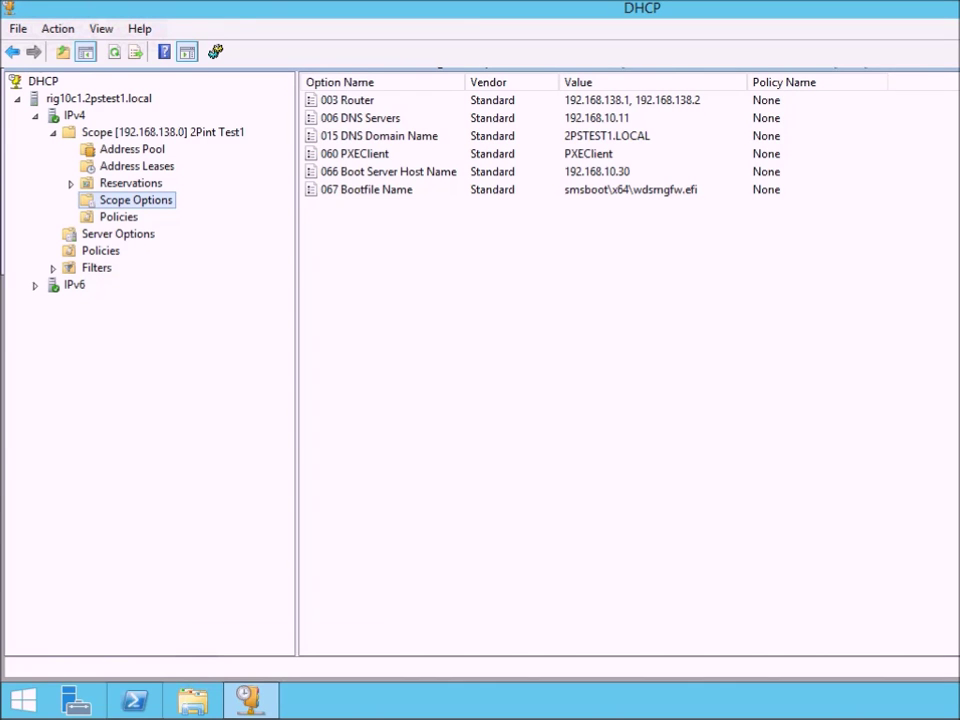
- Reset the EFI virtual machine and start its network boot service to test the PXEClient option
click(75, 688)
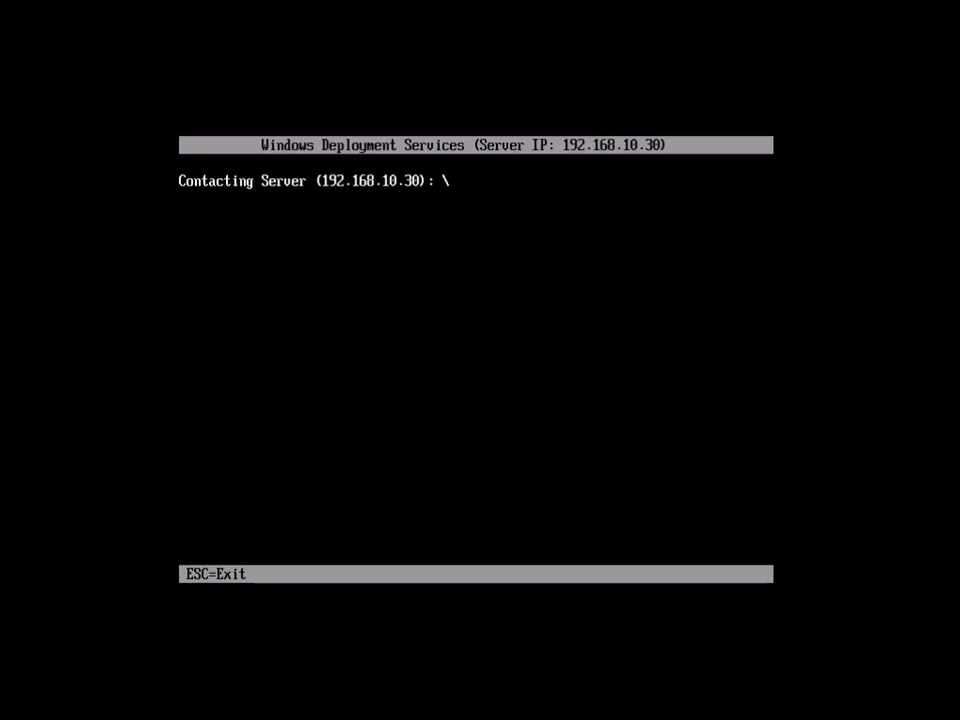
key(ctrl+r)
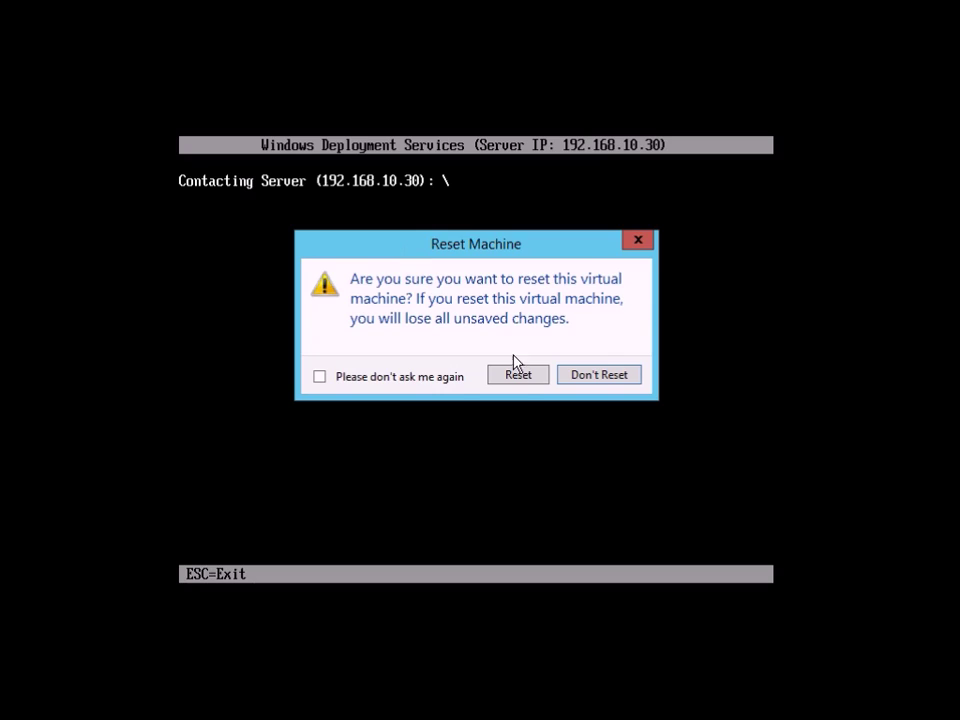
click(516, 375)
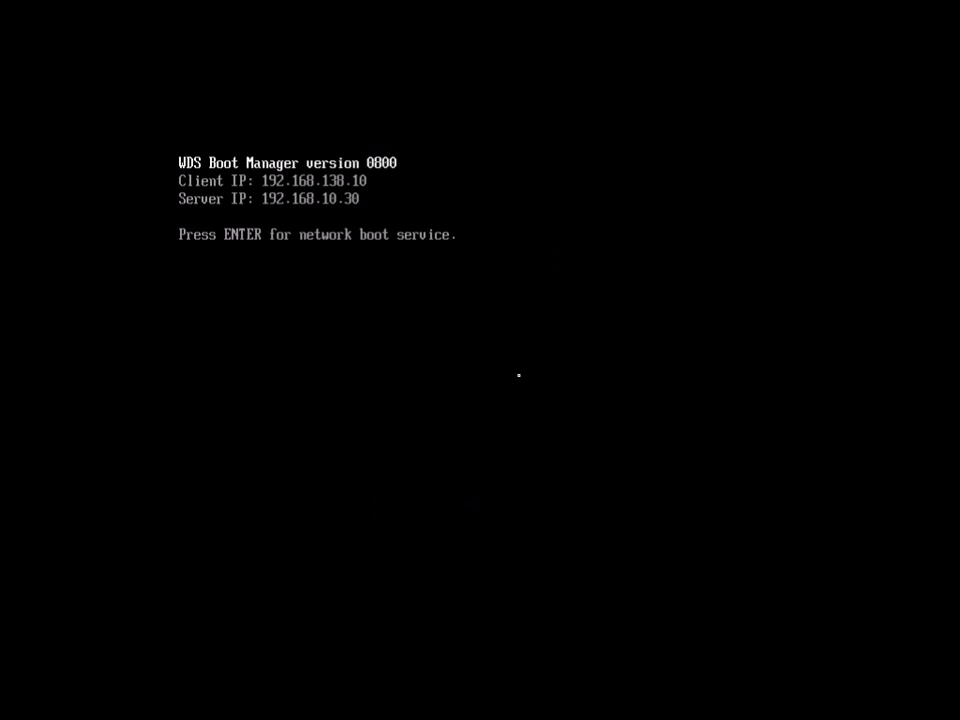
key(Return)
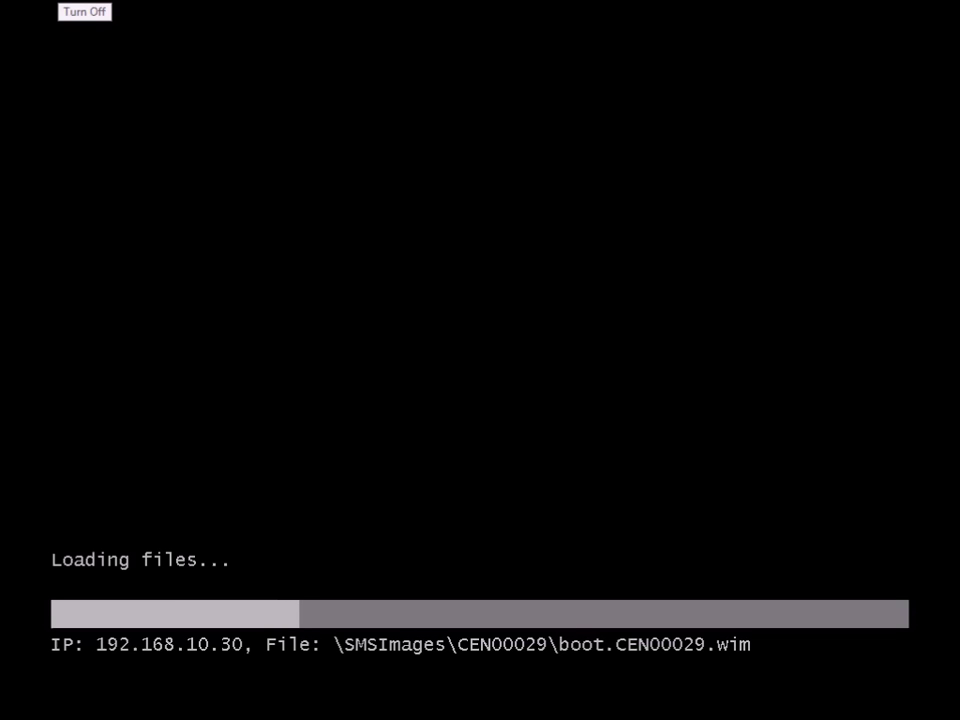
- Turn off the EFI virtual machine and return to the DHCP console
click(64, 0)
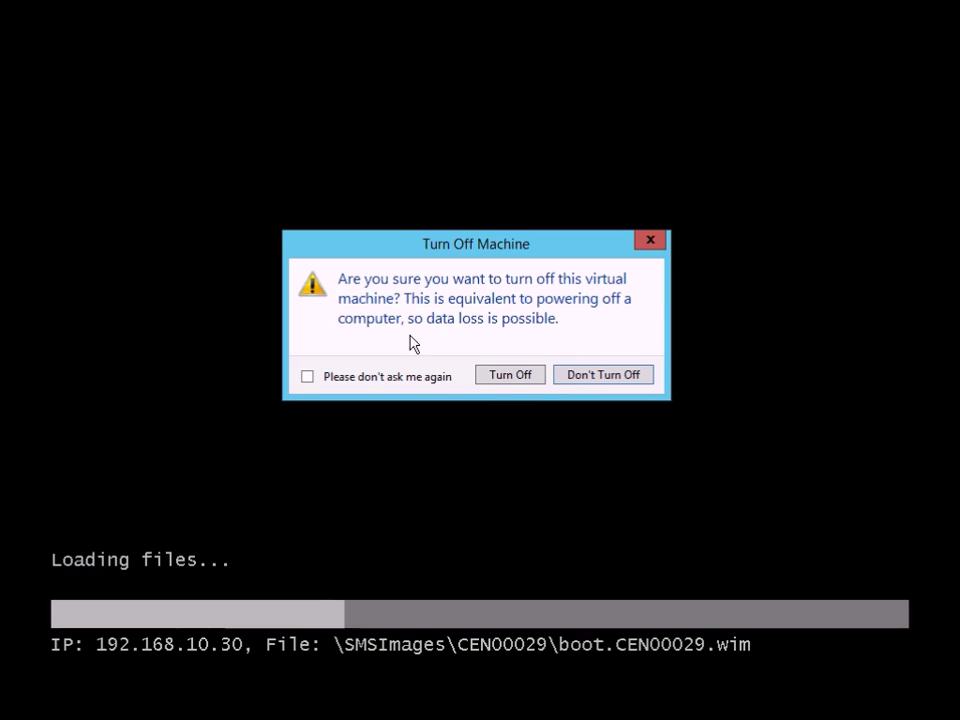
click(503, 378)
click(586, 1)
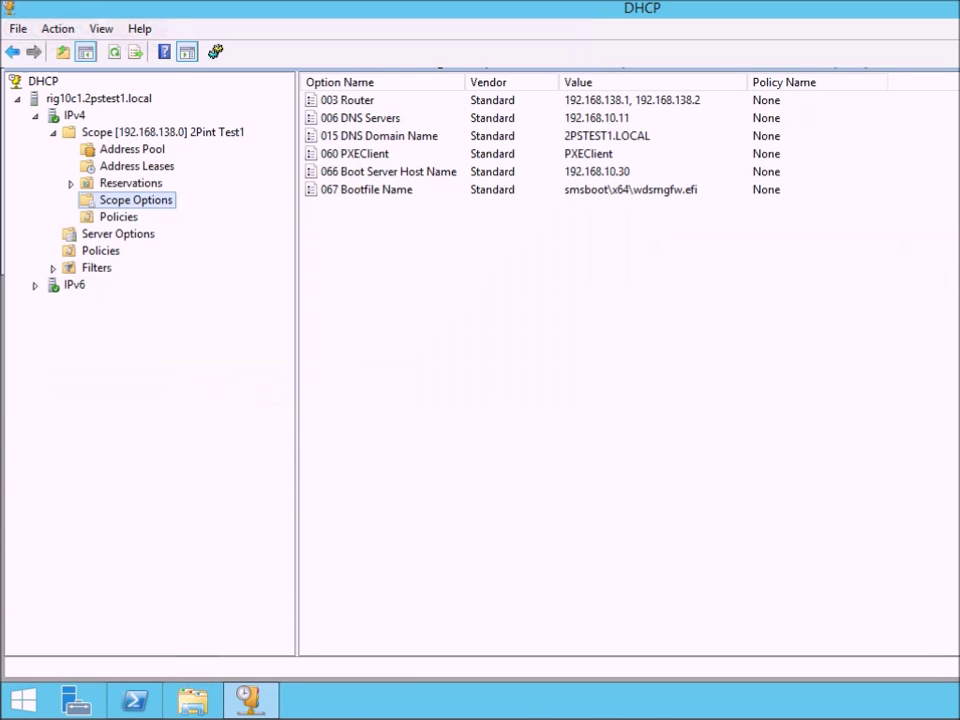
- Check the 067 Bootfile Name and 066 Boot Server Host Name entries in the scope options
click(369, 190)
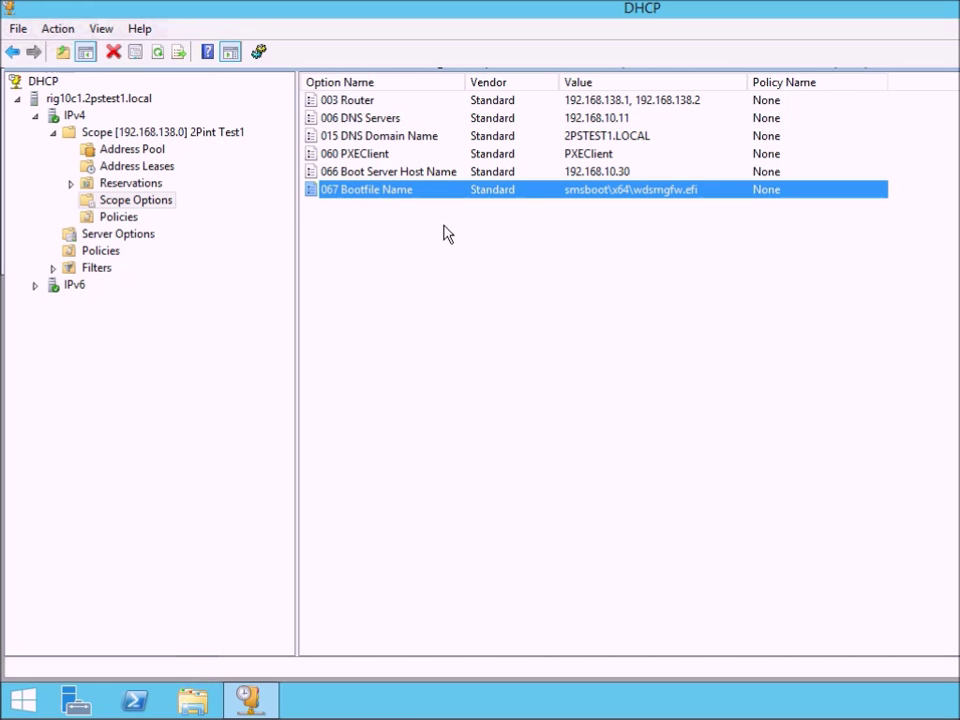
click(398, 176)
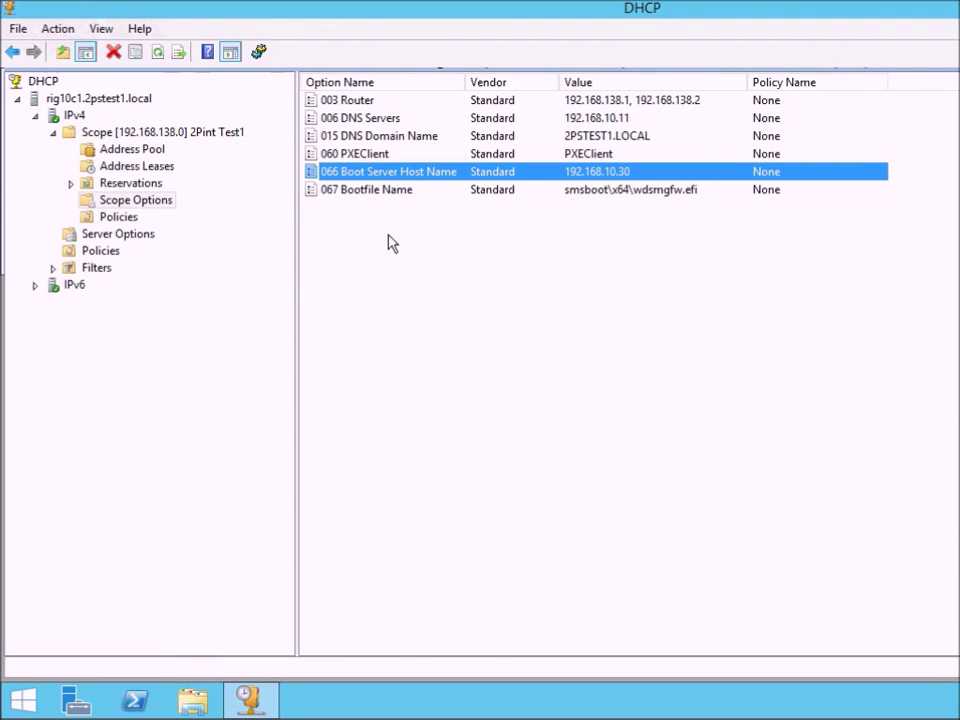
click(390, 242)
click(126, 220)
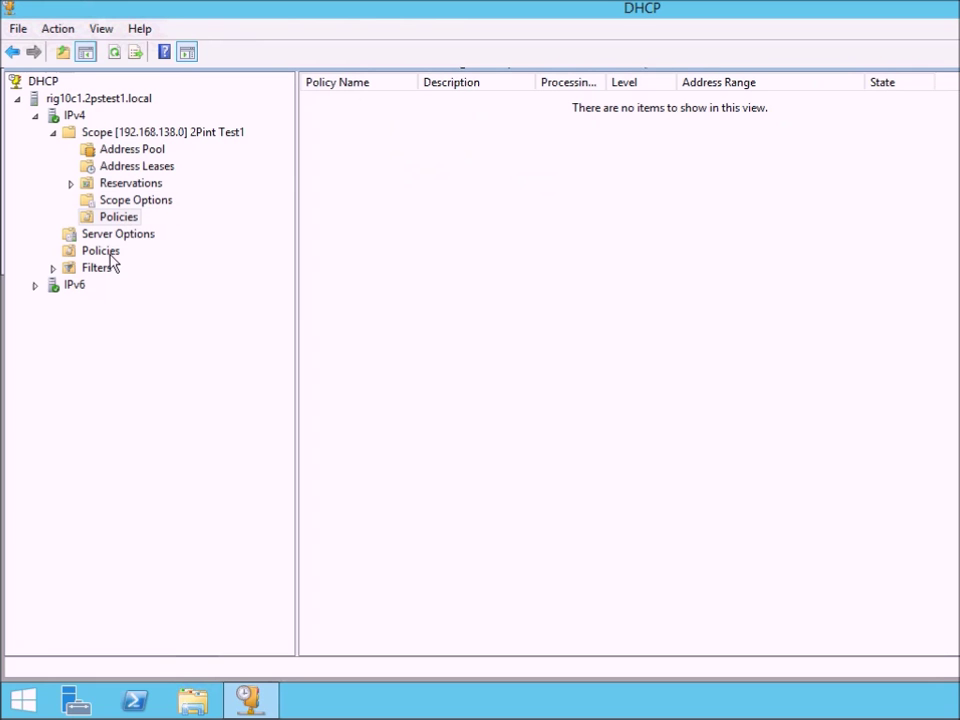
click(110, 256)
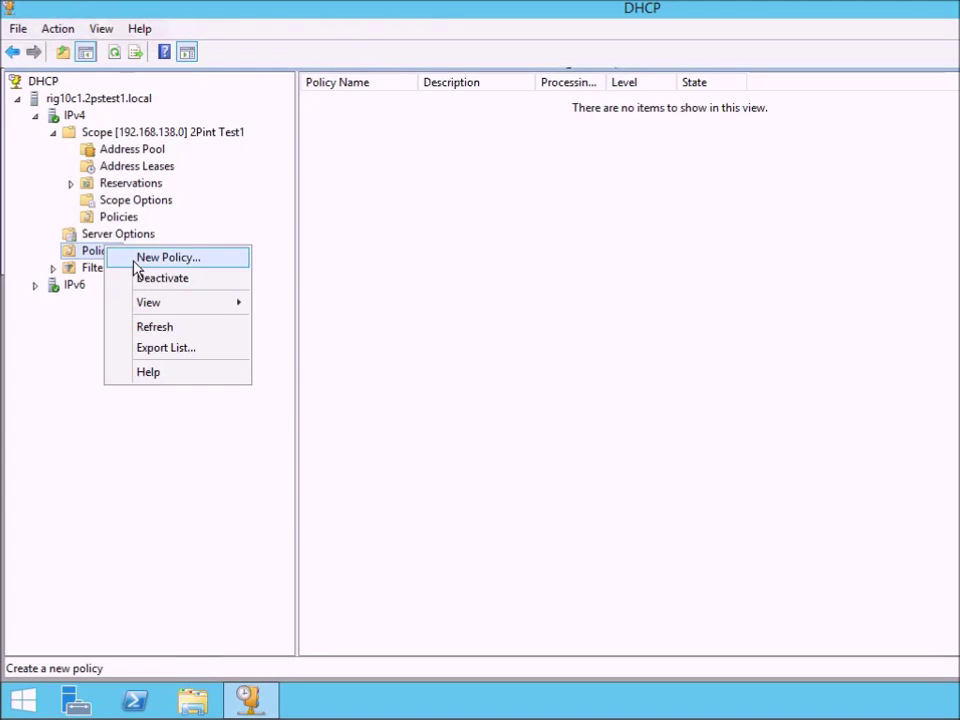
click(167, 258)
click(598, 356)
text(Tes)
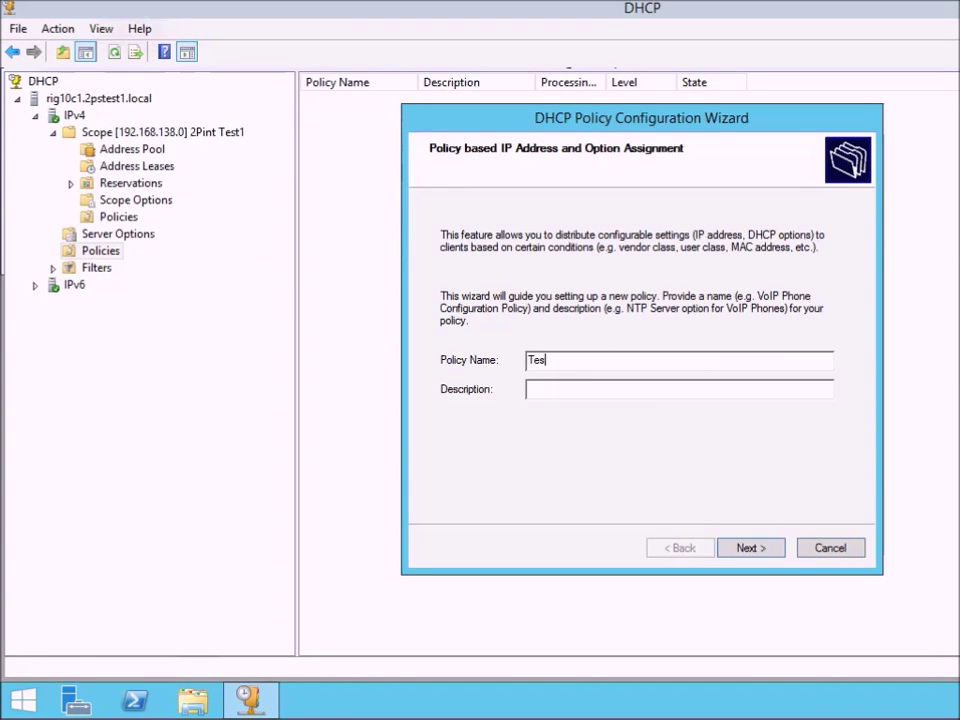
text(t)
click(756, 540)
click(650, 468)
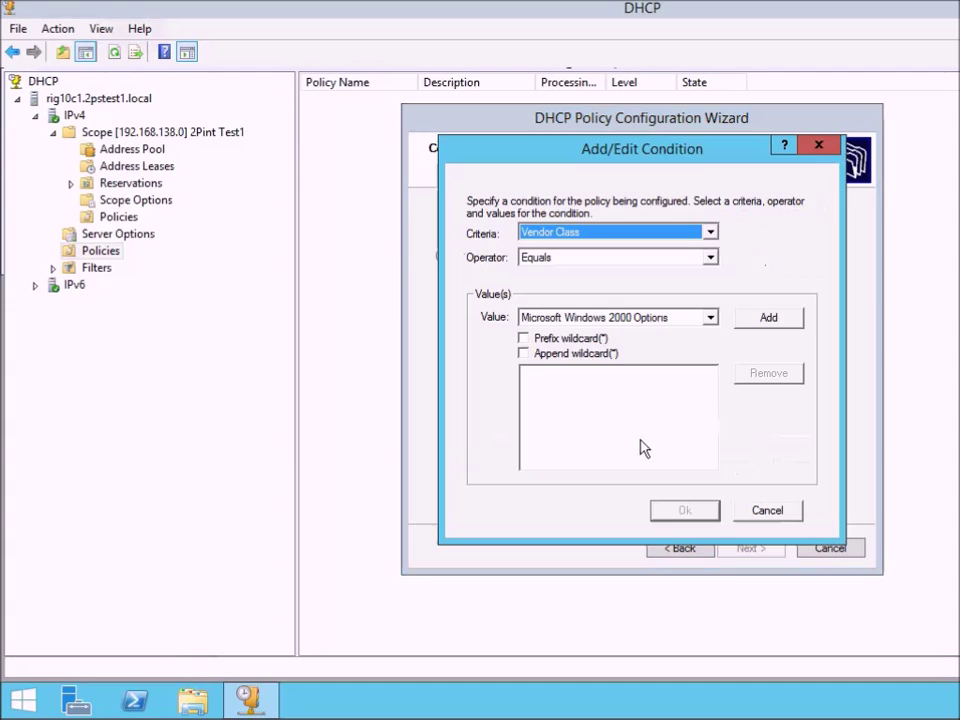
click(621, 317)
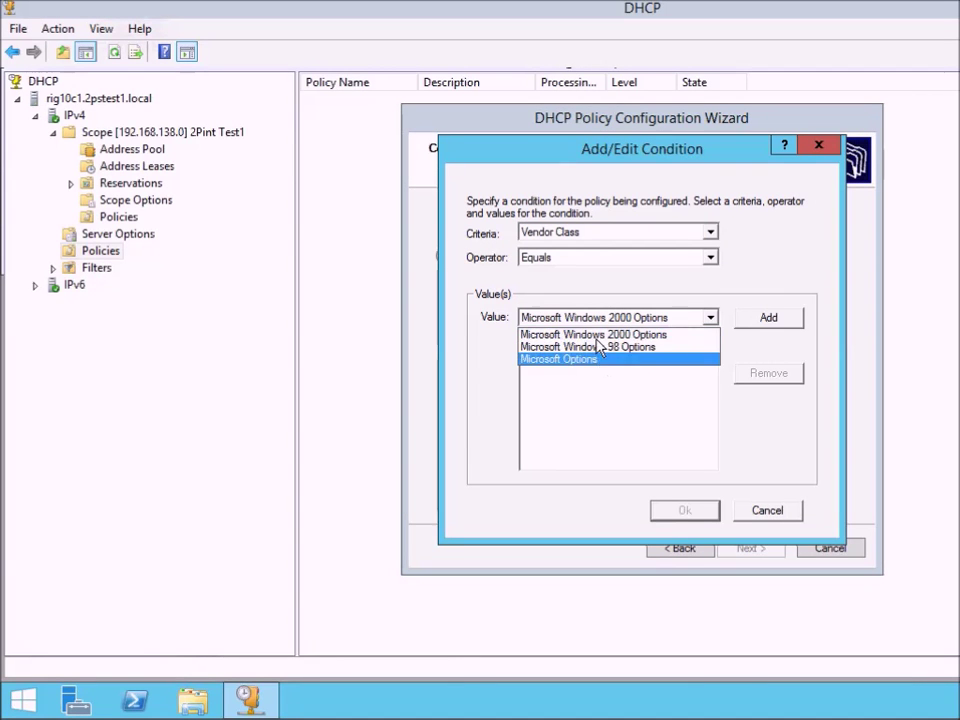
click(600, 237)
click(602, 238)
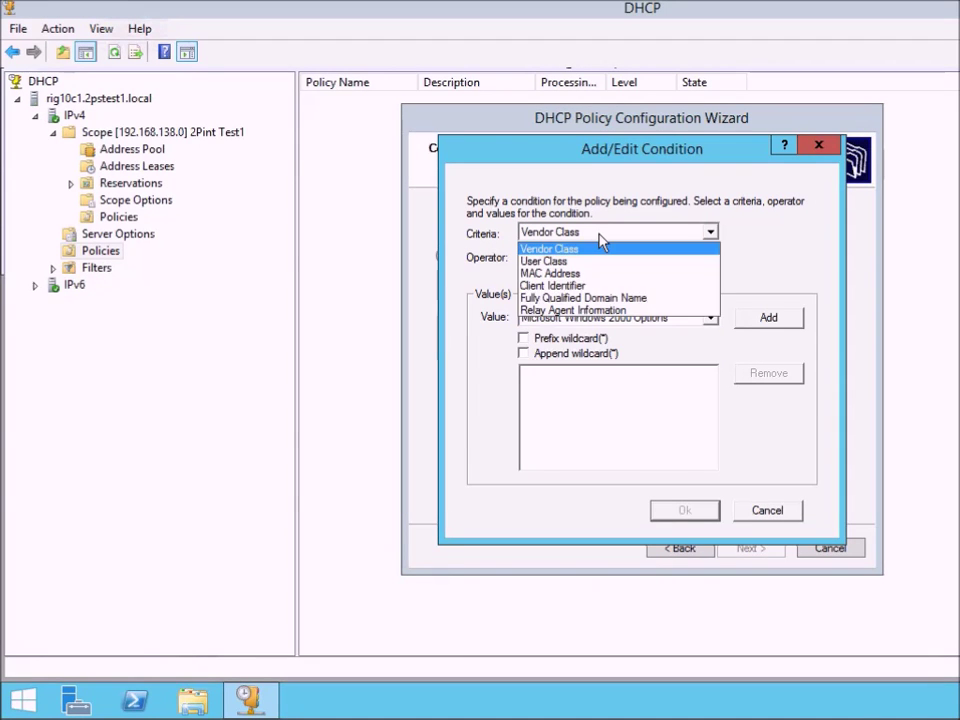
click(737, 214)
click(774, 518)
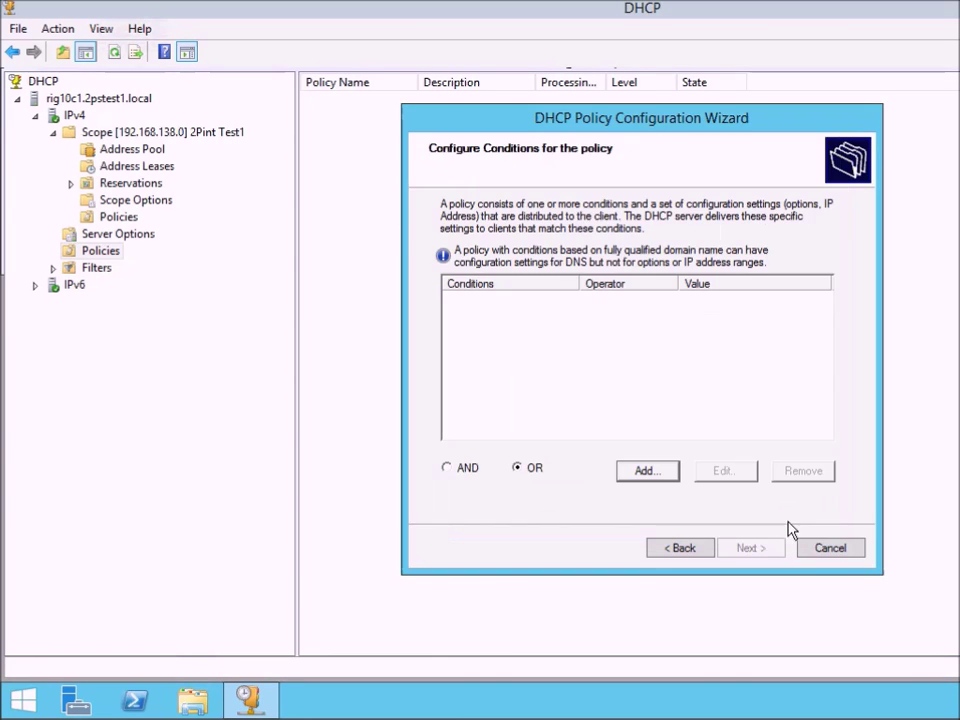
click(812, 549)
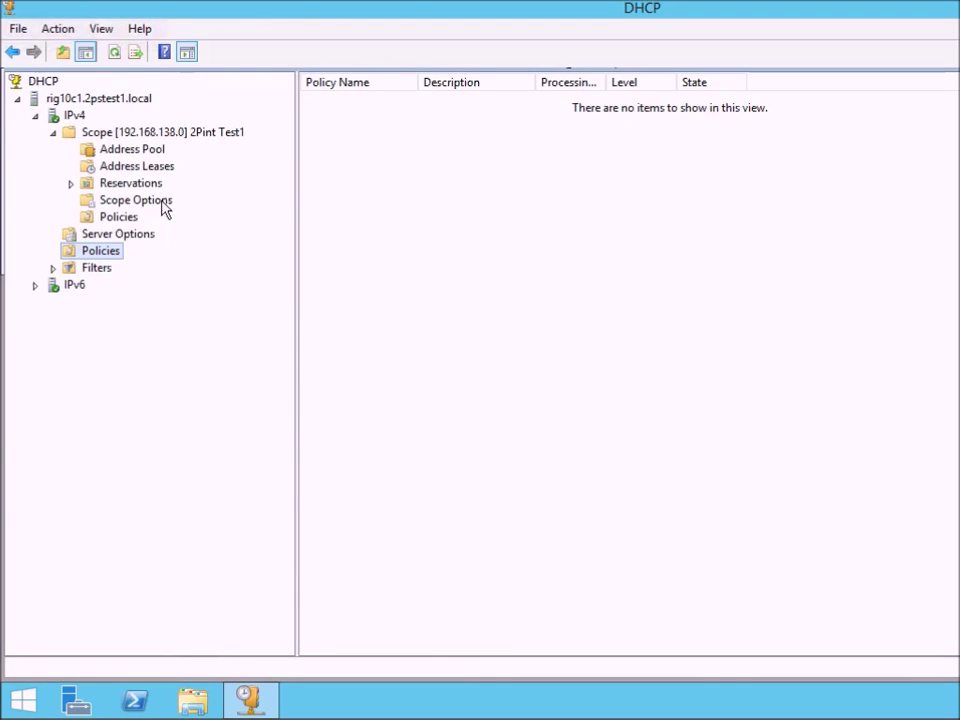
- Start a new DHCP vendor class under IPv4 with the display name PXEClient (UEFI x64)
right_click(78, 116)
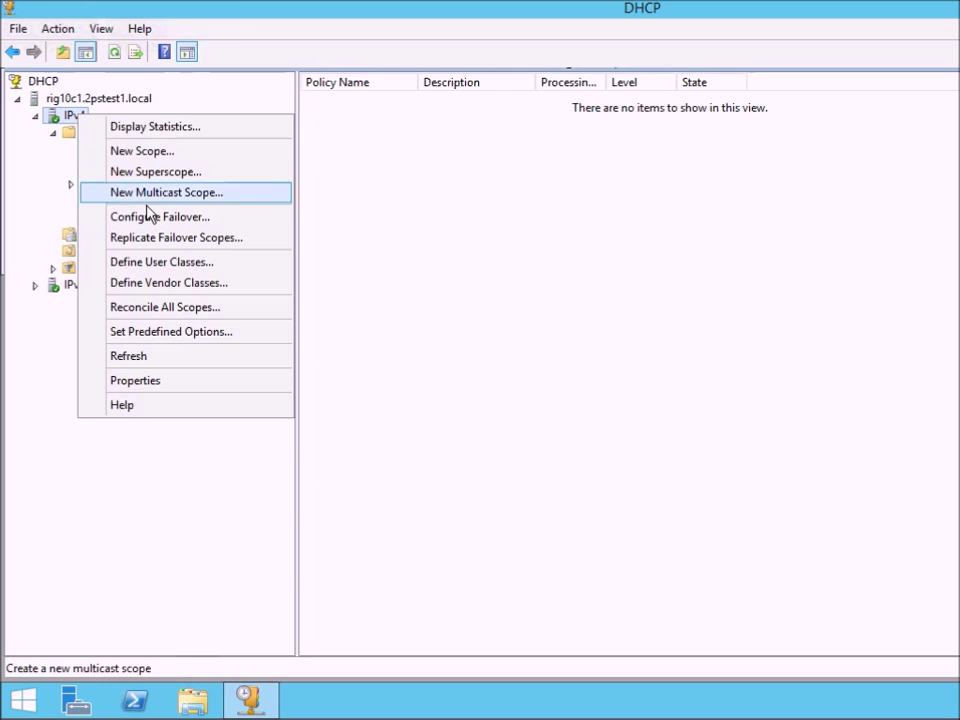
click(152, 284)
click(800, 279)
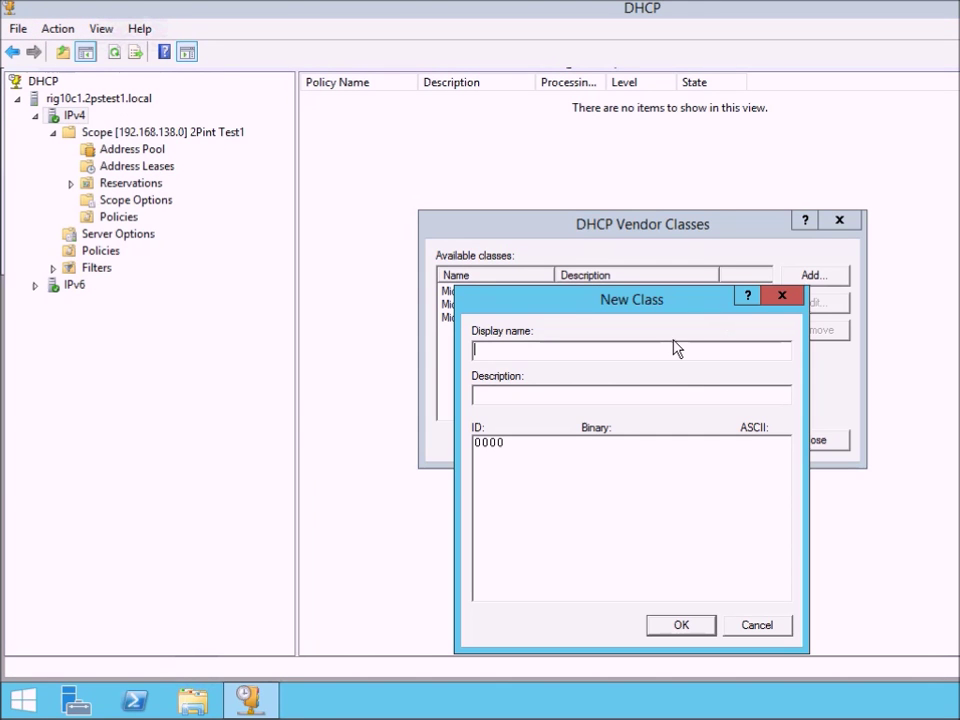
text(PXEClient)
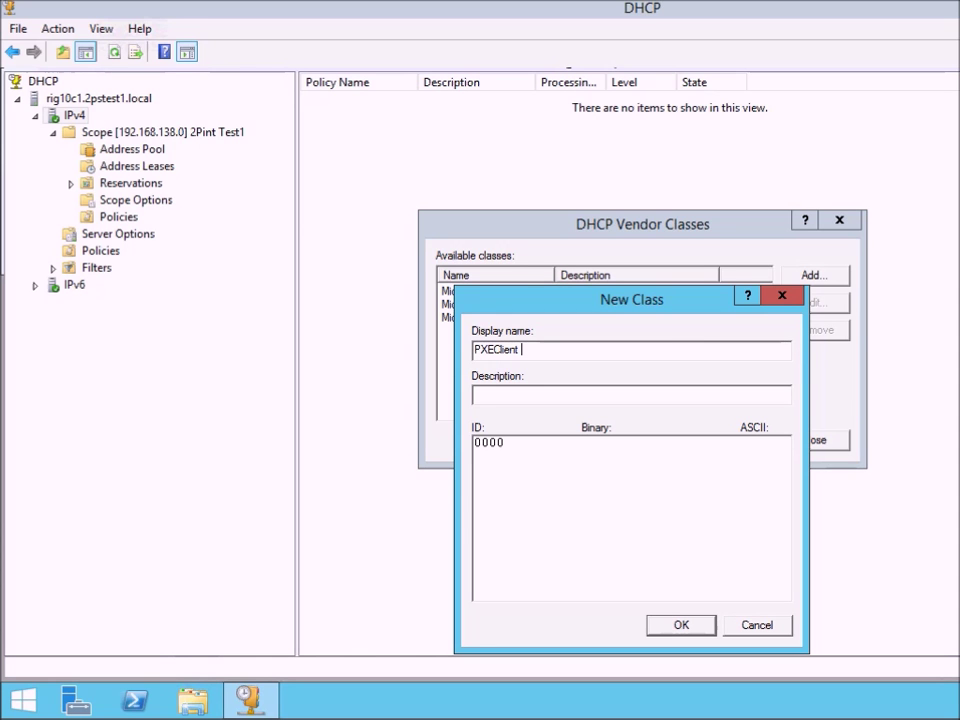
text( (UEFI x)
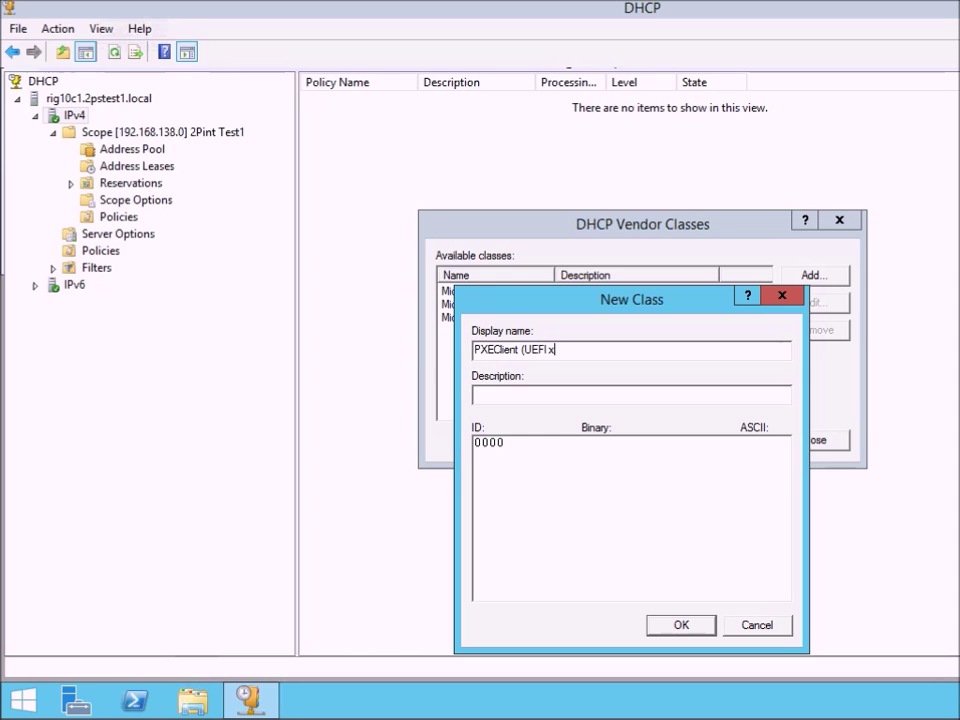
text(64))
- Give the UEFI x64 class the description and ASCII ID PXEClient:Arch:00007 and save it
click(685, 398)
text(PXEC)
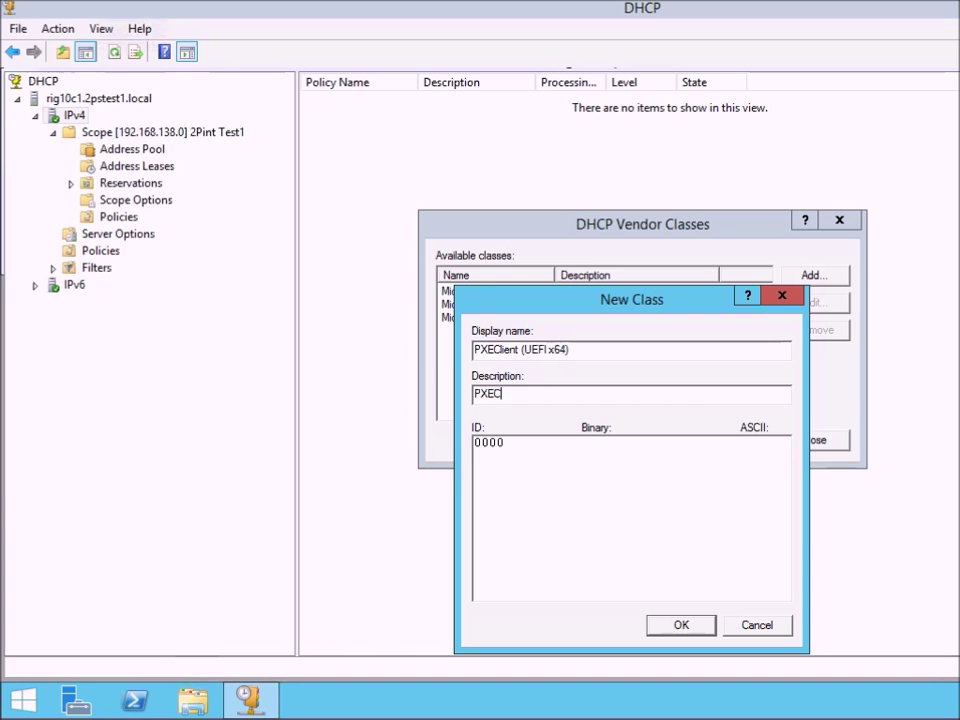
text(lient:Arch:000P)
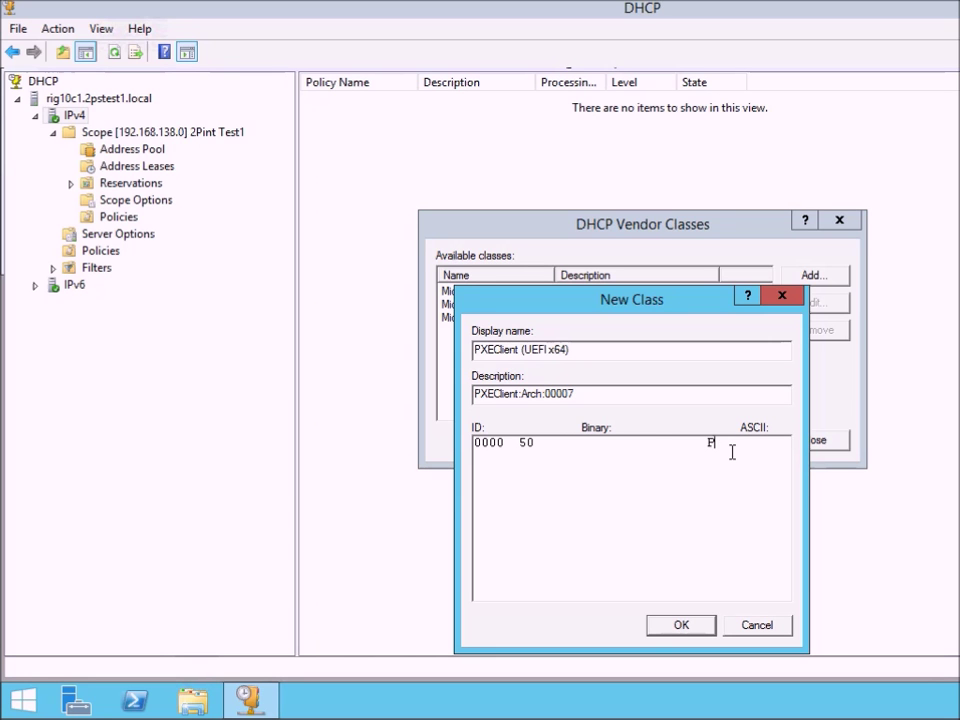
text(XEClient)
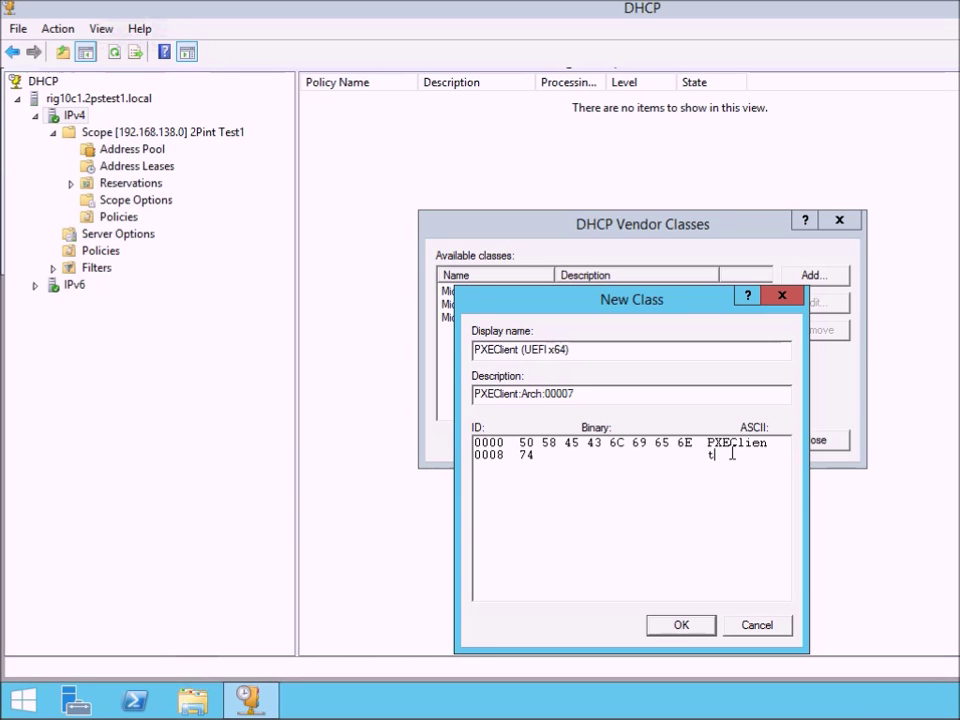
text(:Arch)
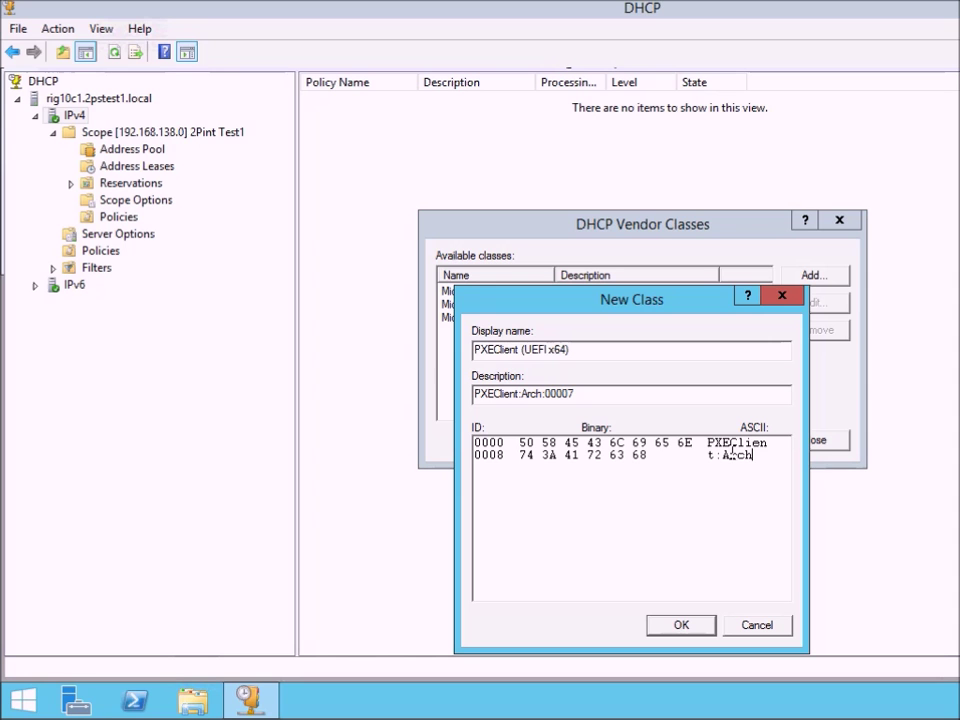
text(:0000)
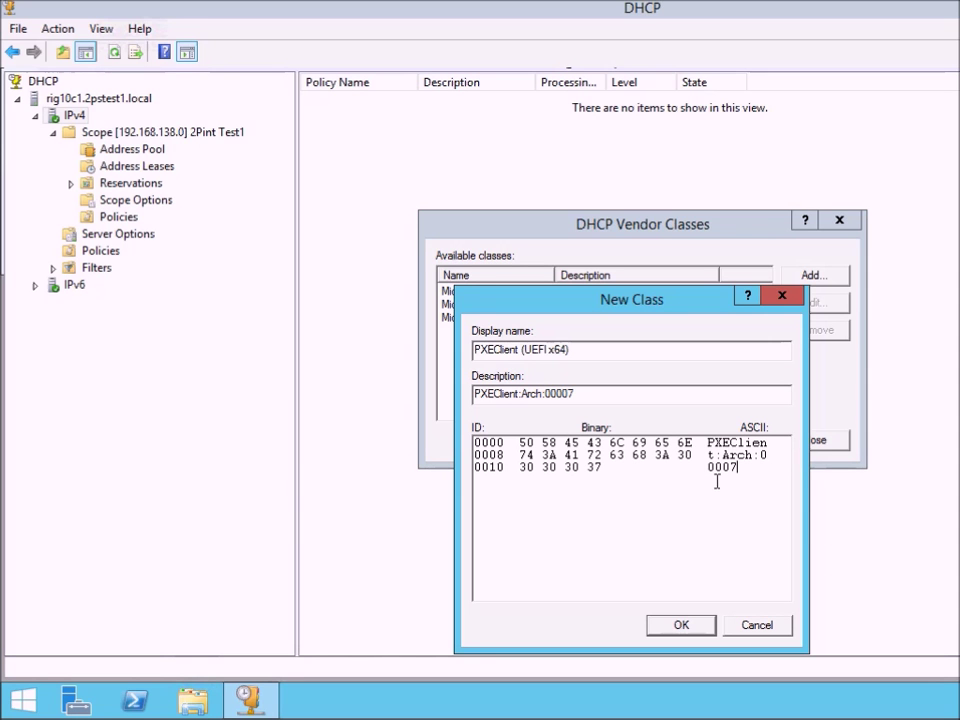
click(681, 625)
- Start another vendor class with the display name PXEClient (UEFI x86)
click(806, 279)
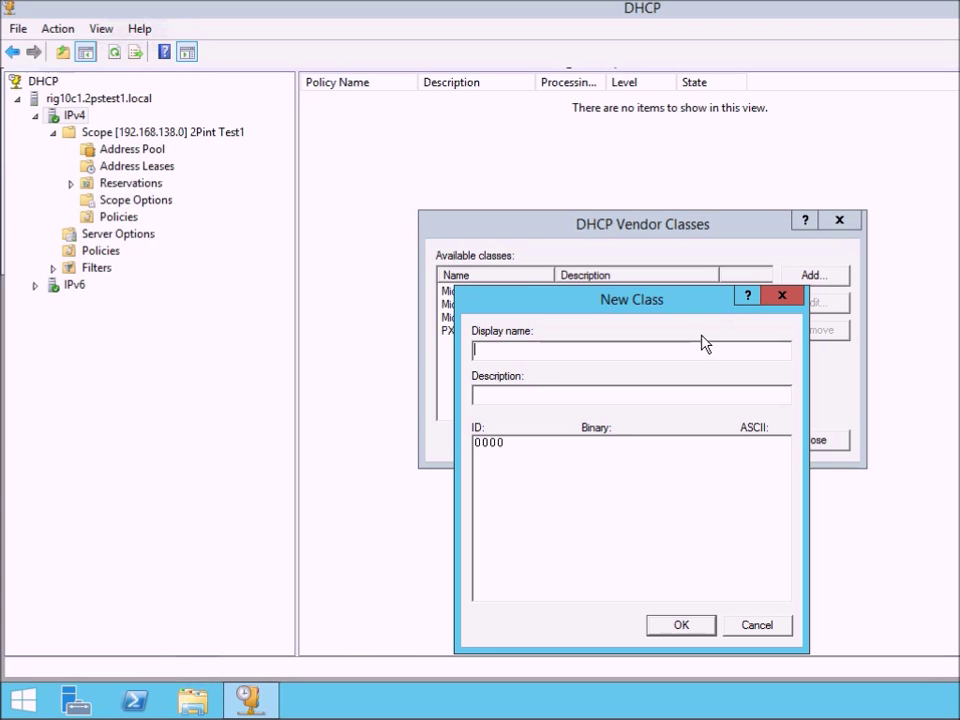
text(PXEClient)
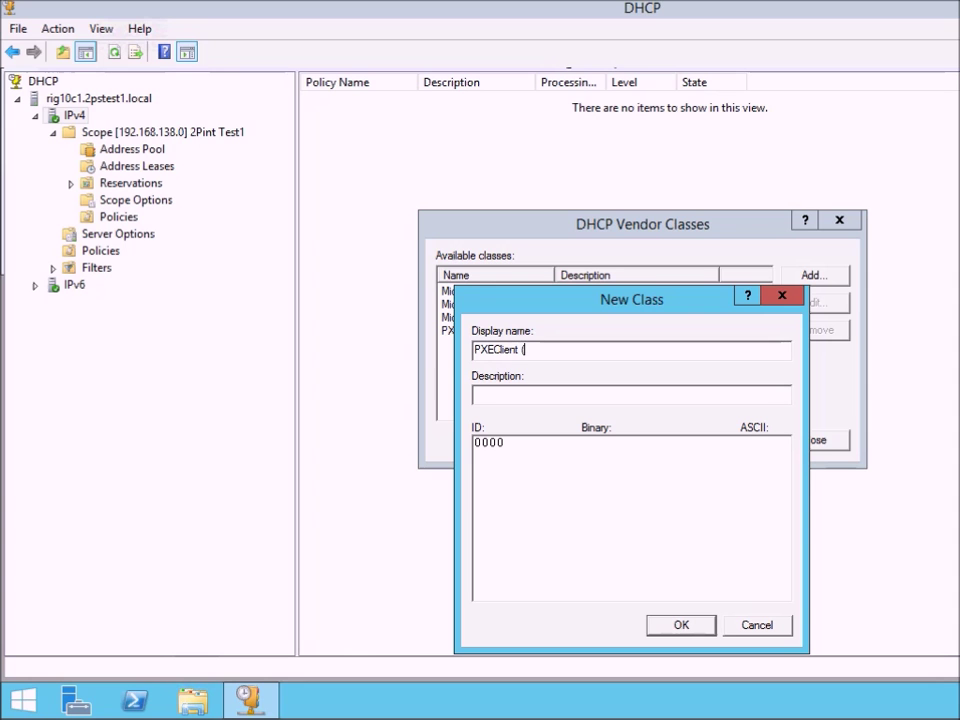
text( (X)
key(BackSpace)
text(UEFI x86)
text())
- Give the UEFI x86 class the description and ASCII ID PXEClient:Arch:00006 and save it
text(P)
text(XEClient:Arch:00006)
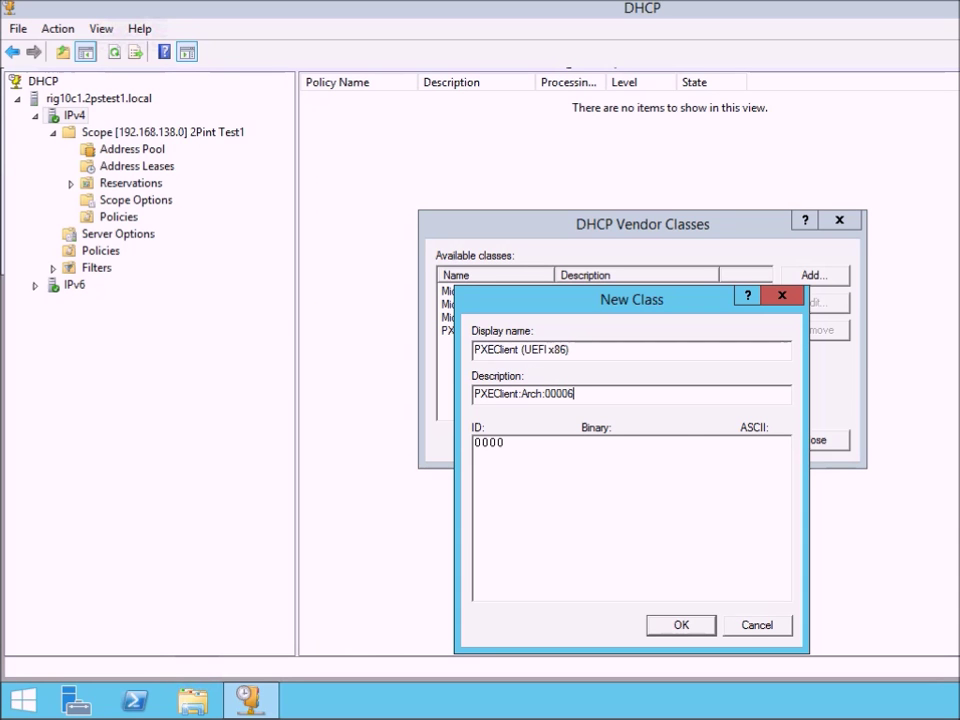
click(750, 481)
text(PXEClient)
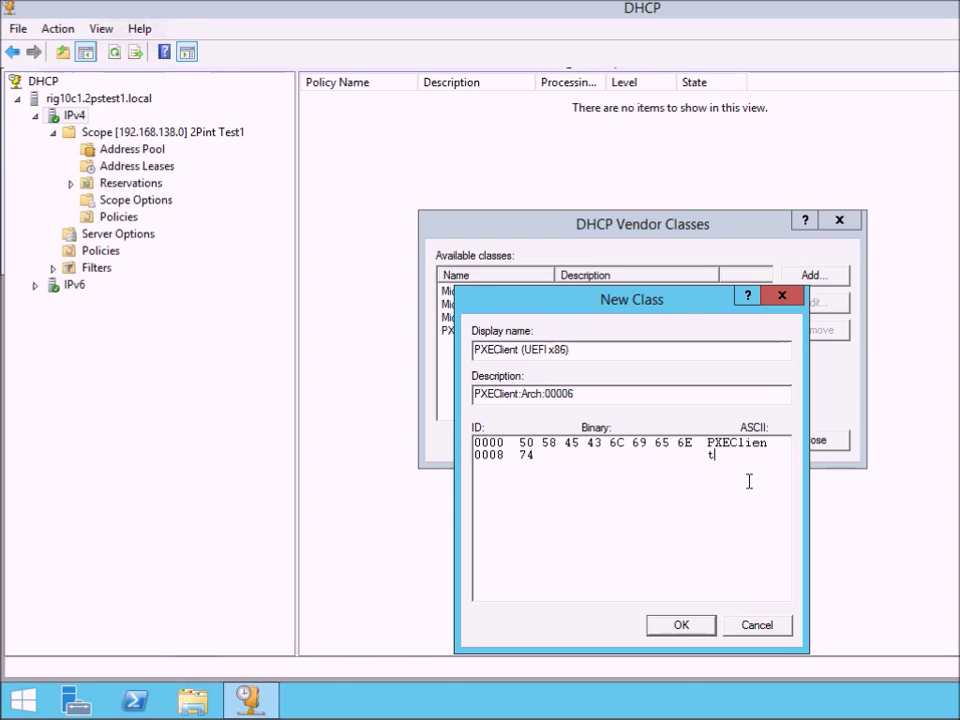
text(:Arch:0000)
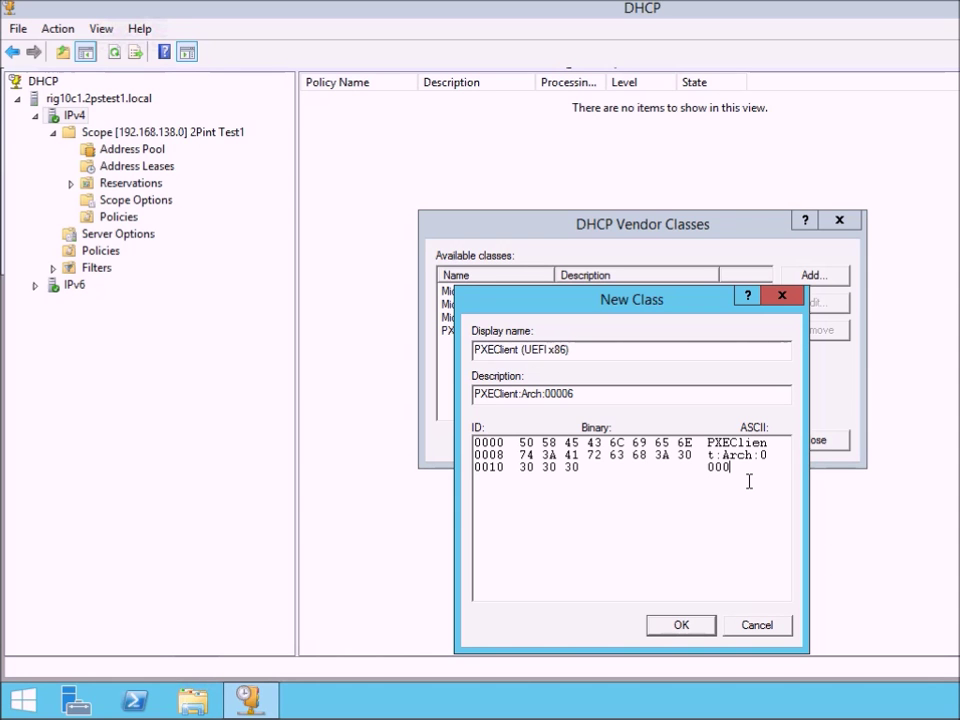
text(6)
click(699, 628)
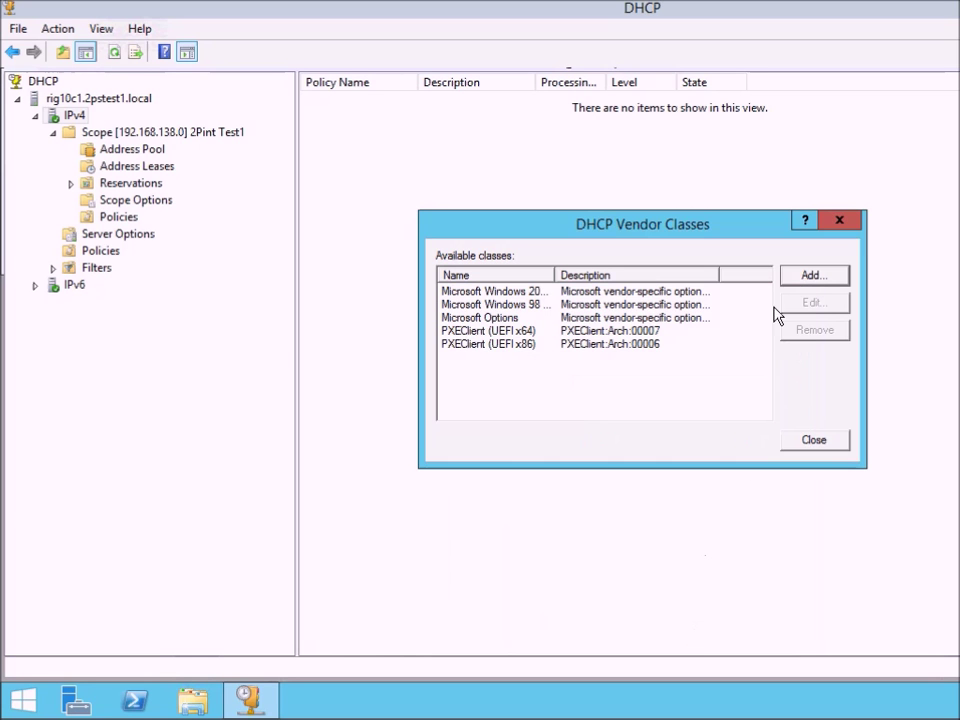
- Start another vendor class with the display name PXEClient (BIOS x86 & x64)
click(799, 280)
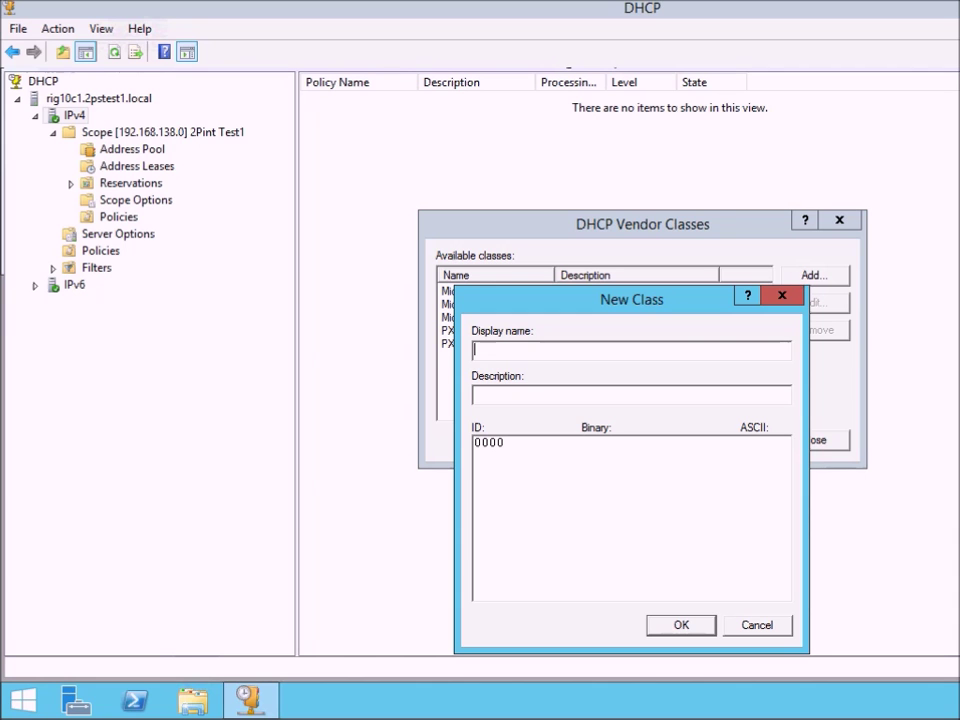
text(PXEClient (BIOS )
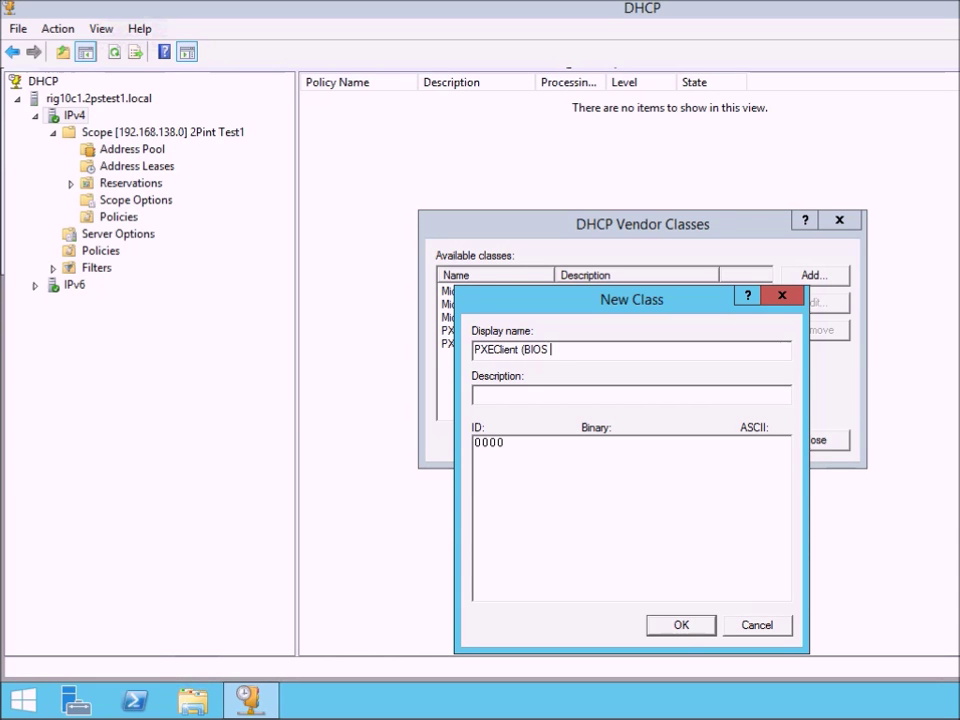
text(x86 & x64)
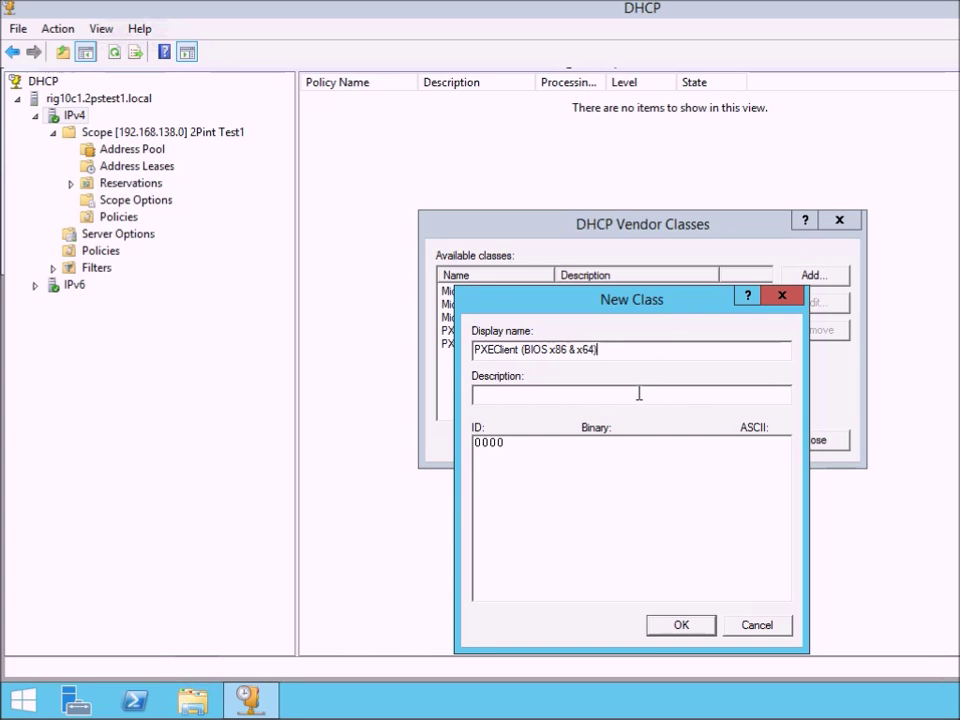
- Give the BIOS class the description and ASCII ID PXEClient:Arch:00000, save it, and close the vendor classes dialog
text(PXEClient:Arch:)
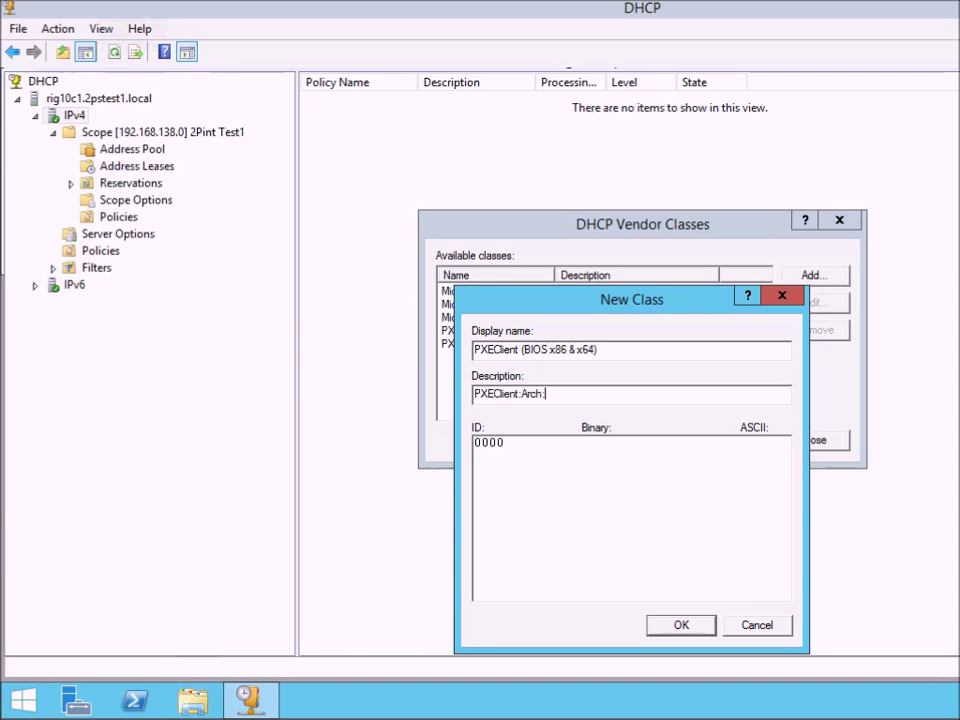
text(00000)
click(767, 465)
text(PXEClien)
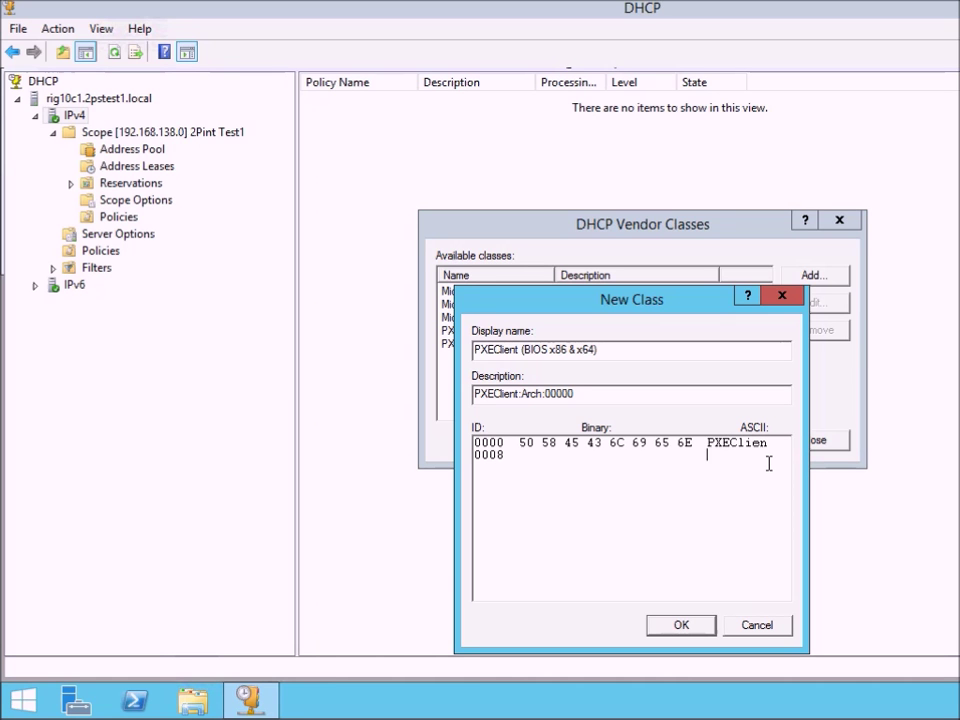
text(t:ARC)
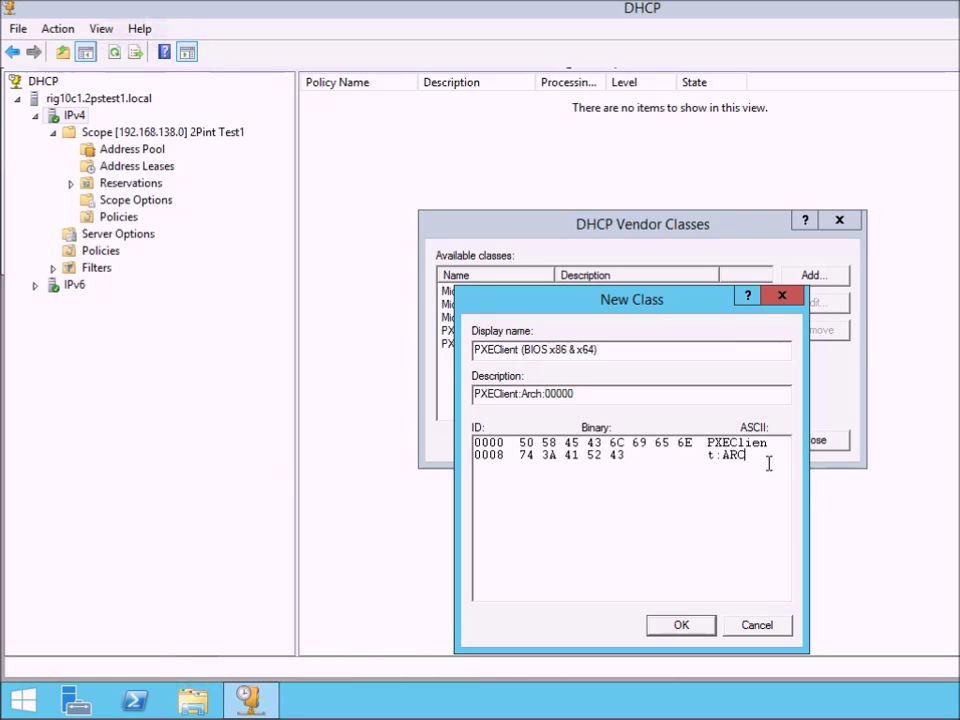
key(BackSpace)
key(BackSpace)
text(rch:00000)
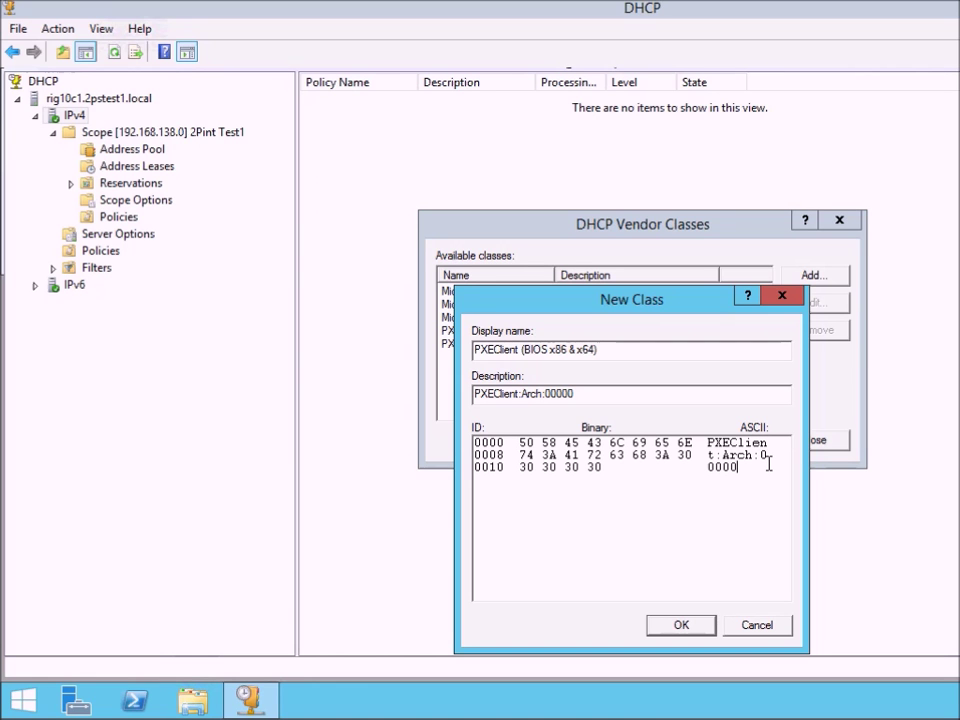
click(696, 623)
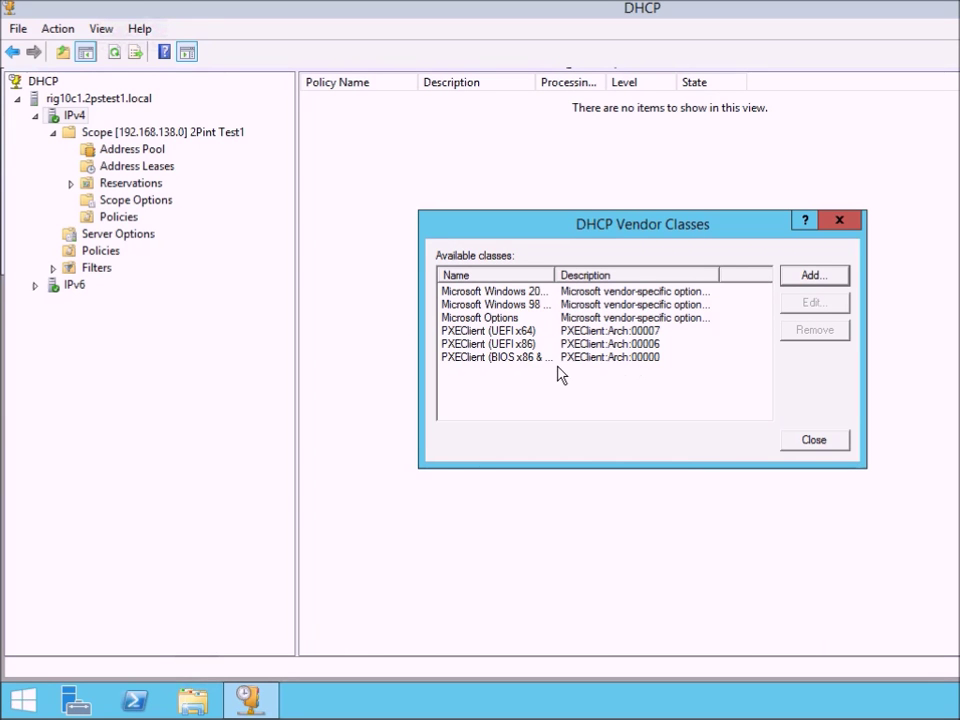
double_click(554, 275)
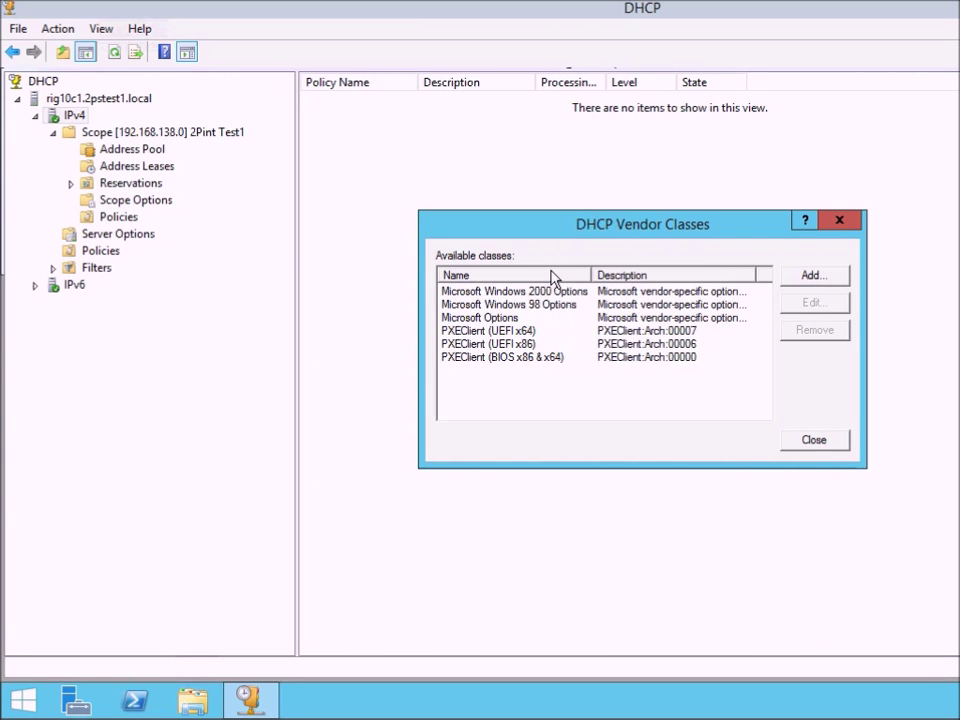
click(823, 444)
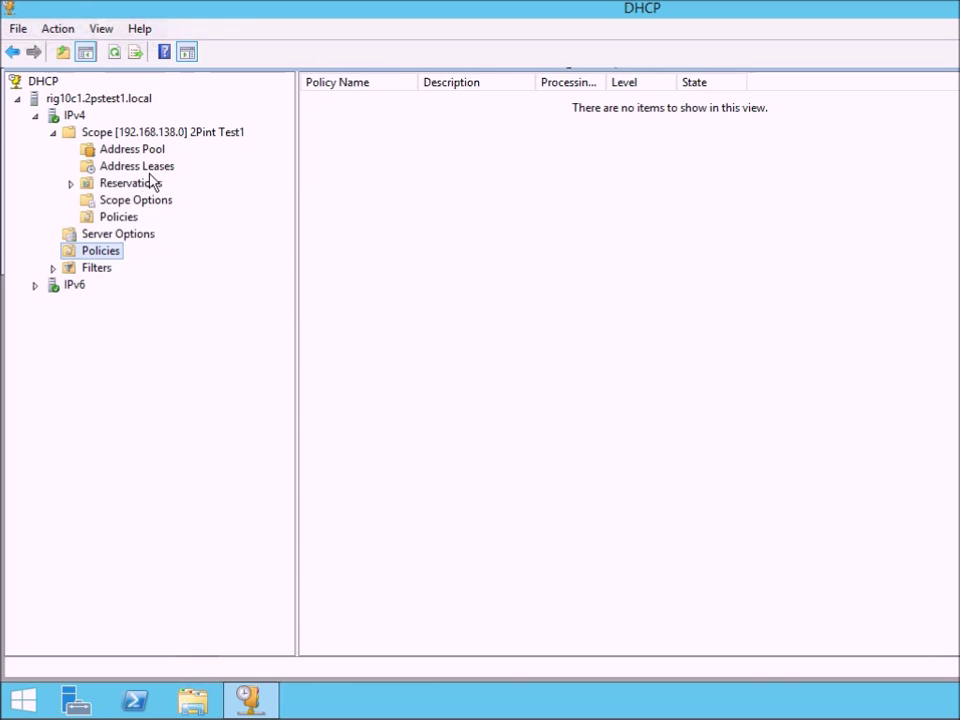
- Start a new policy under the 192.168.138.0 scope's policies and name it PXEClient (EUFI x64)
click(127, 219)
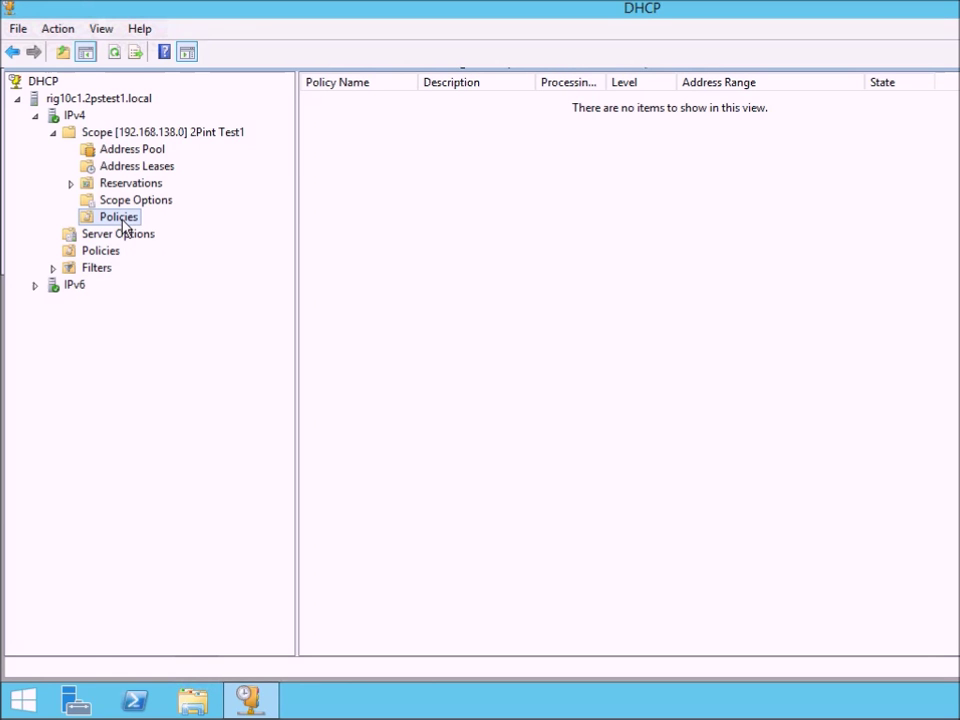
right_click(128, 220)
click(185, 232)
text(PX)
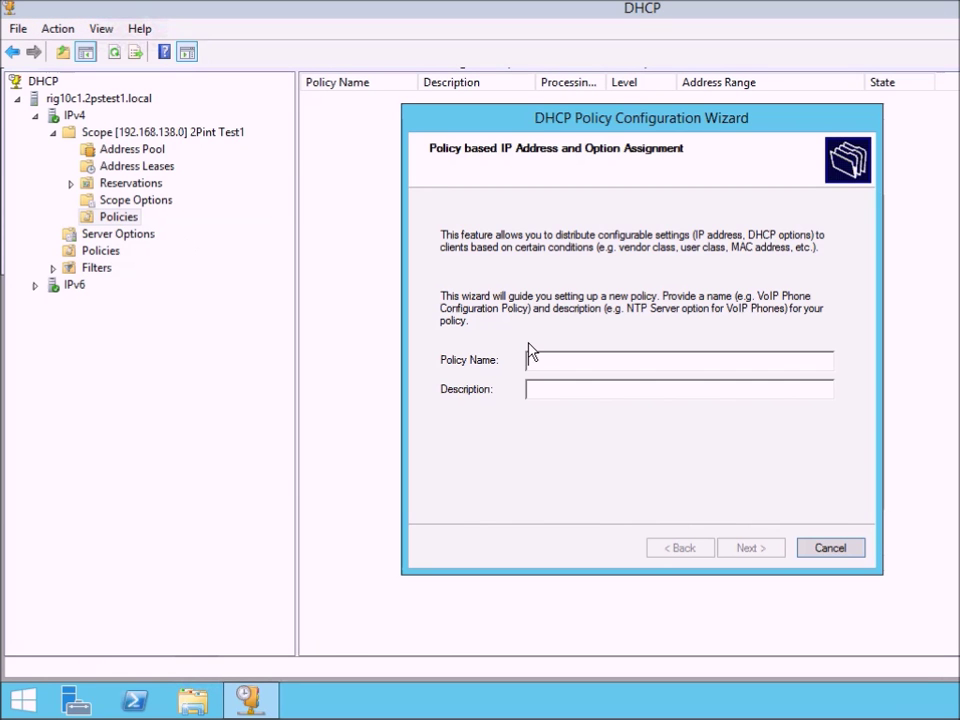
text(ECl)
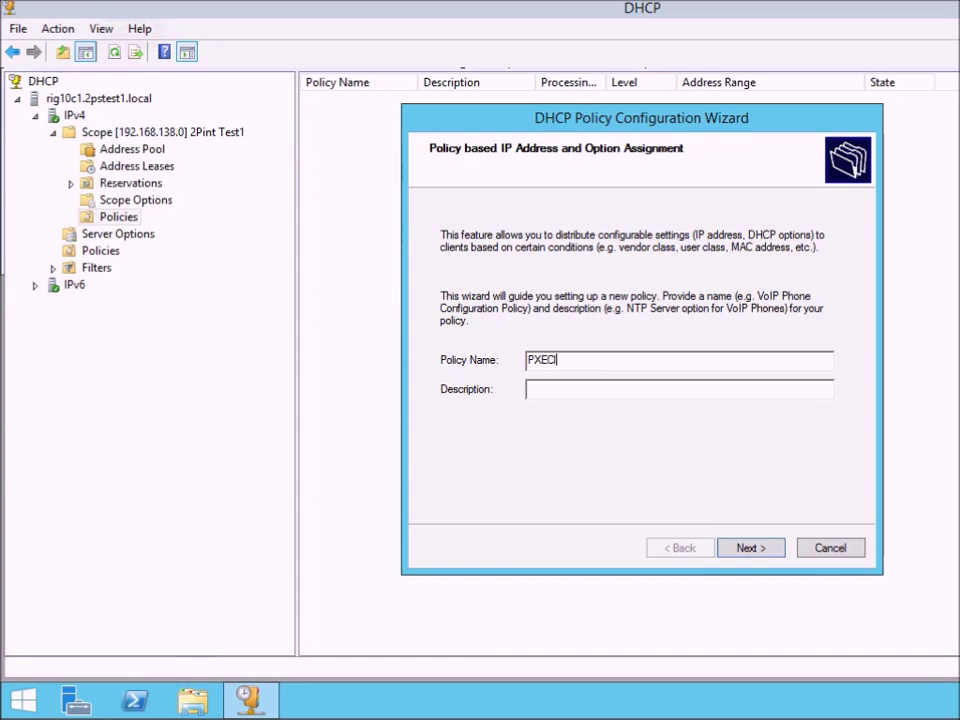
text(inet Option)
key(BackSpace)
key(BackSpace)
key(BackSpace)
key(BackSpace)
key(BackSpace)
key(BackSpace)
key(BackSpace)
key(BackSpace)
key(BackSpace)
text(ent (EUFI x64))
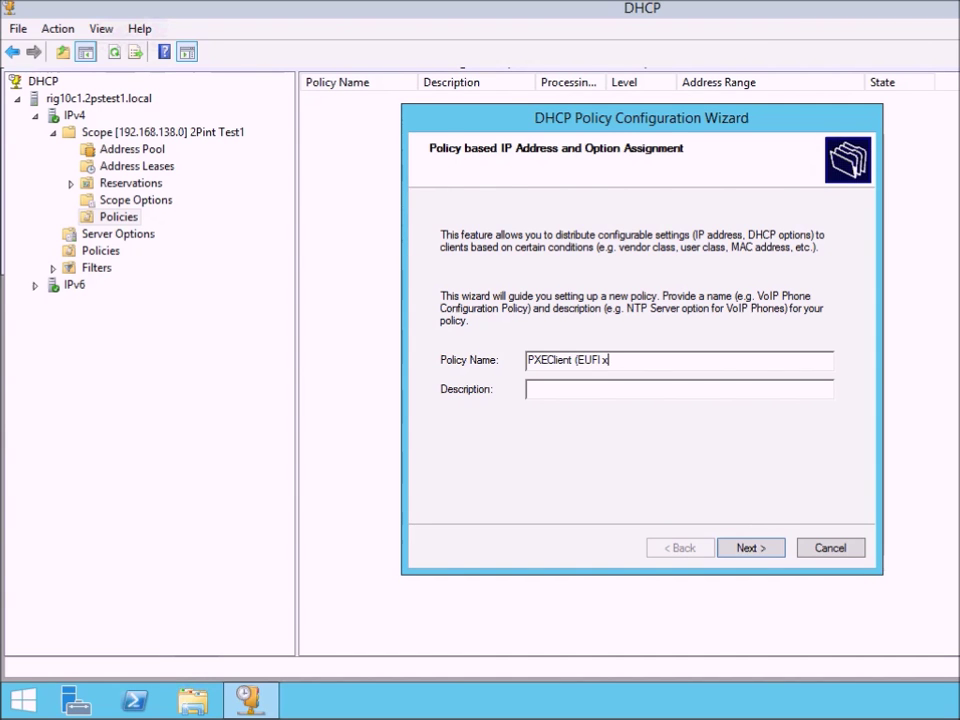
- Describe the policy as "Sets the right server & file for x64 EFI" and continue to its conditions
click(581, 388)
text(Sets r)
text(he right server)
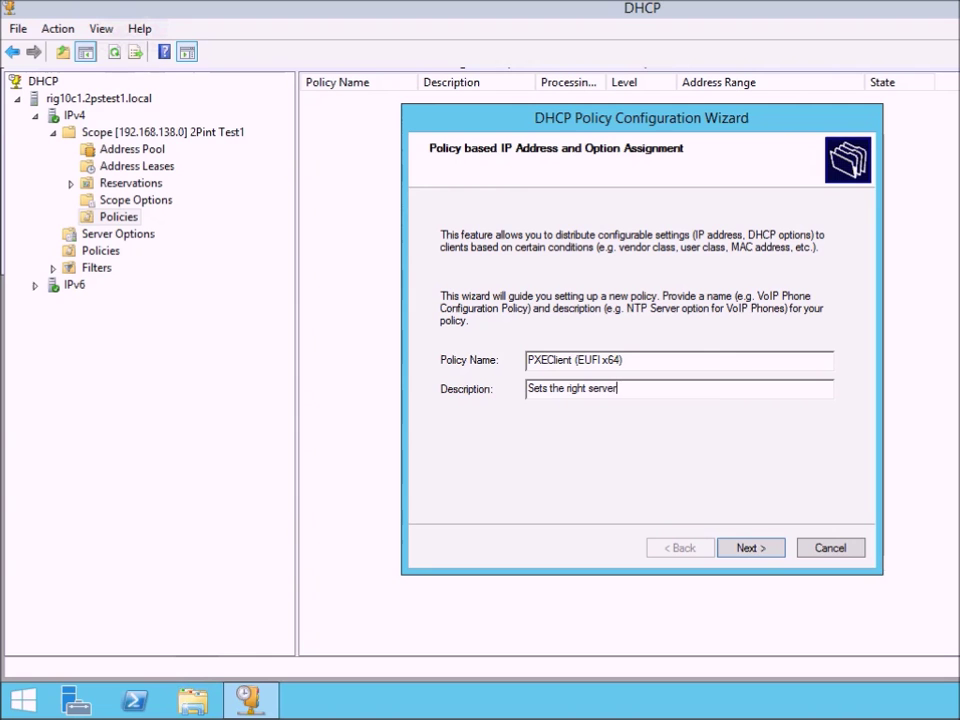
text( & files fo)
key(BackSpace)
key(BackSpace)
key(BackSpace)
key(BackSpace)
text(for x64 EFI)
click(755, 551)
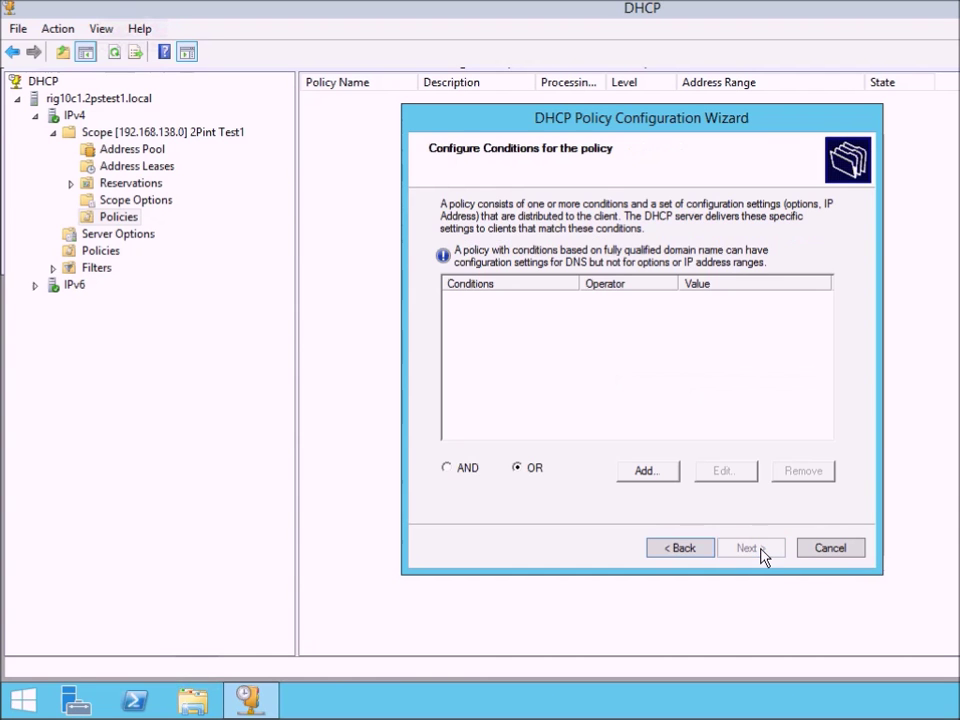
- Add a policy condition where Vendor Class equals PXEClient (UEFI x64) with an appended wildcard
click(674, 476)
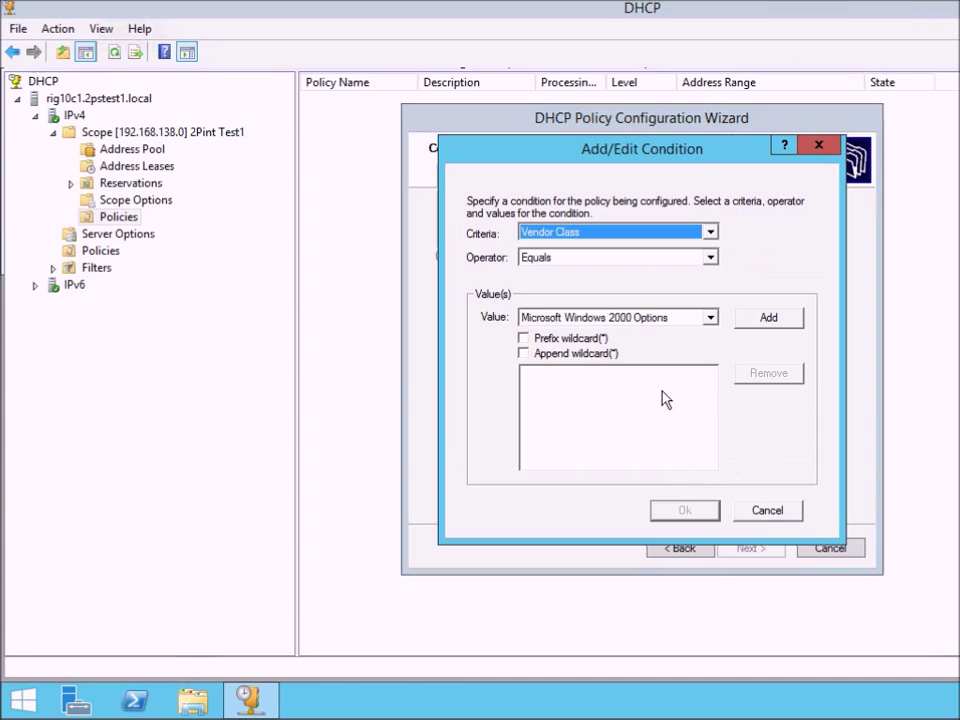
click(686, 320)
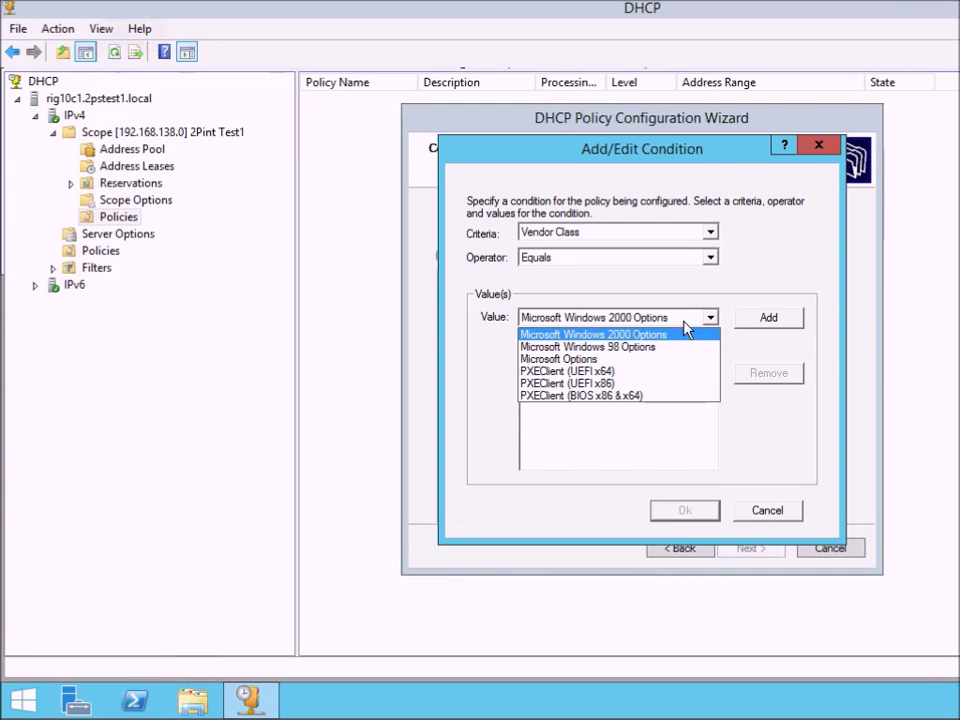
click(601, 372)
click(572, 355)
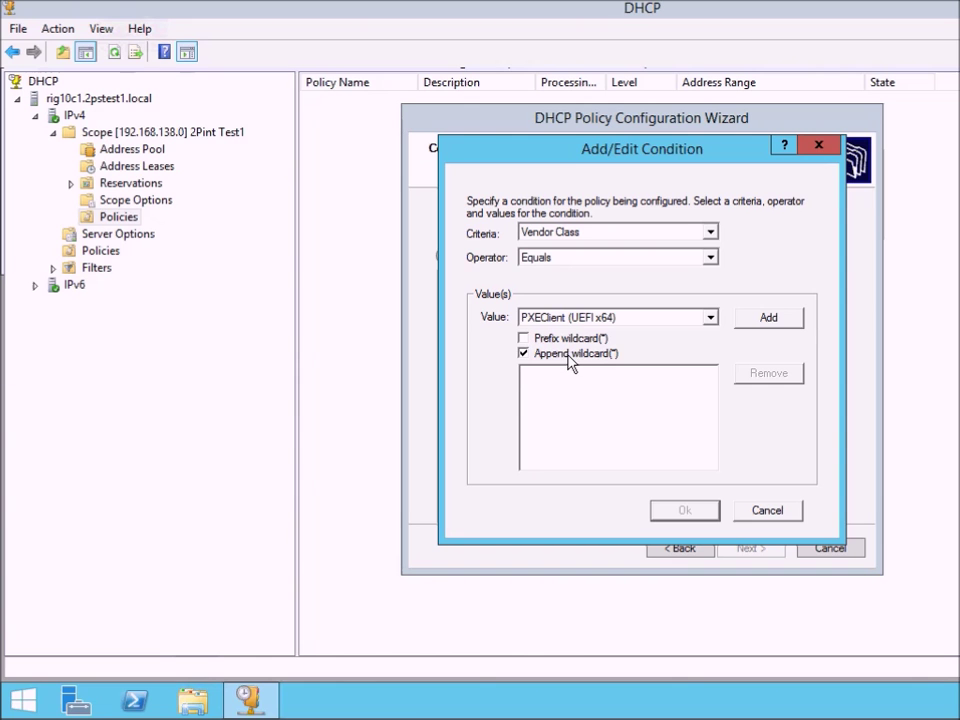
click(745, 320)
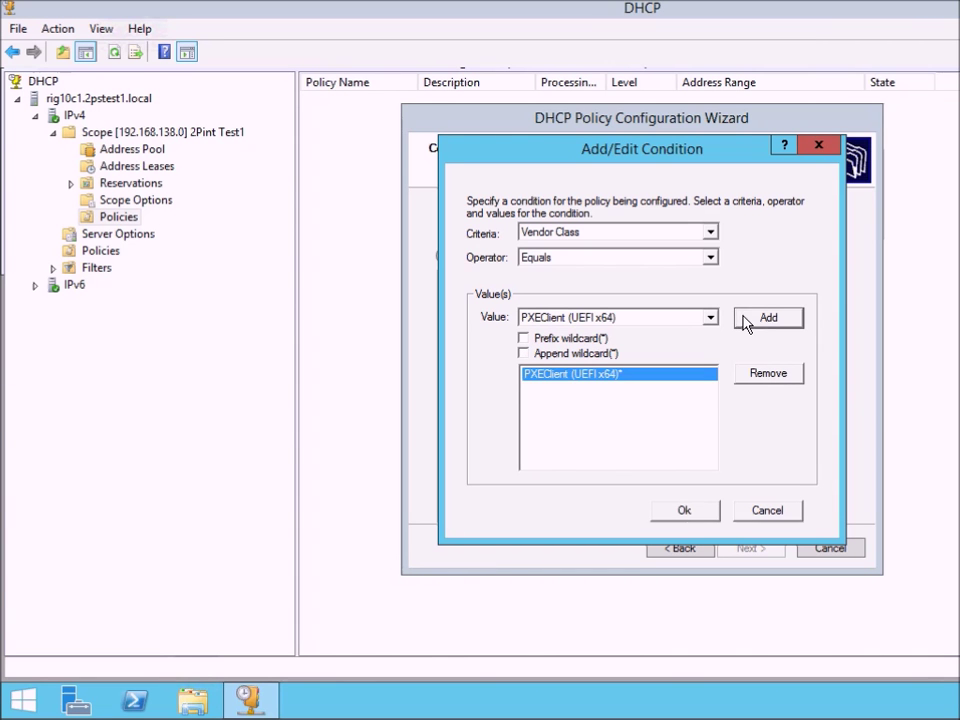
click(688, 512)
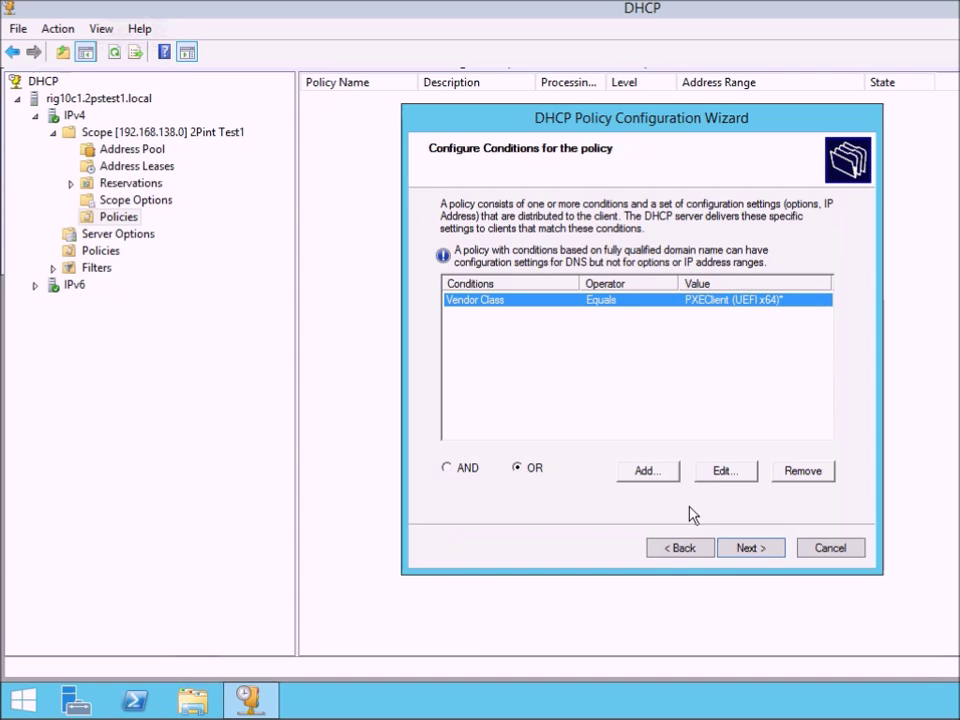
- Decline configuring an IP address range for the policy and continue to its DHCP options
click(758, 560)
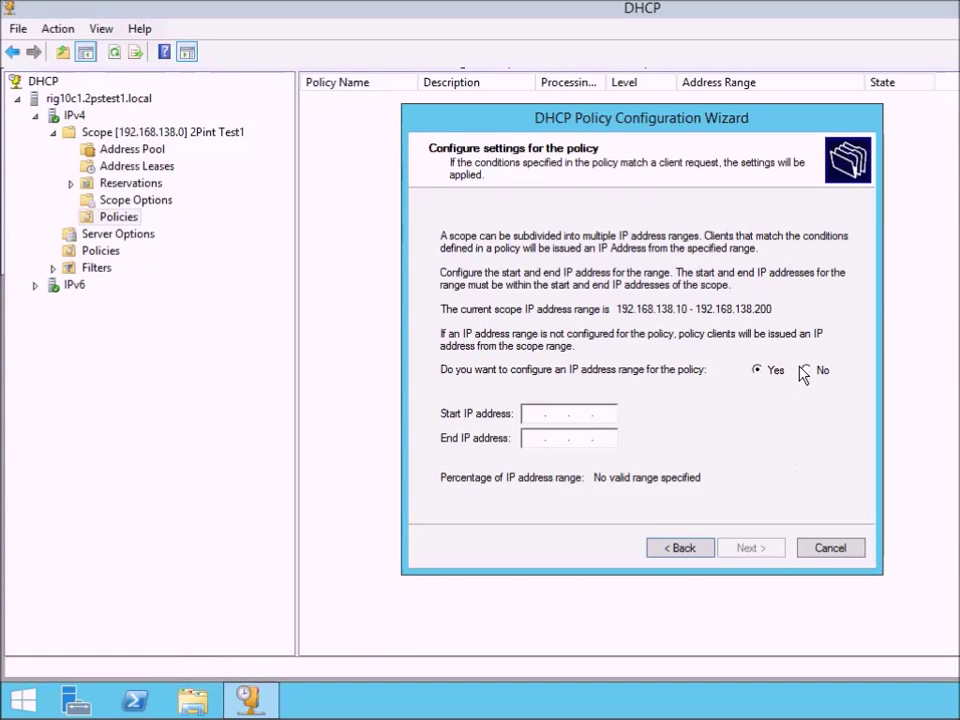
click(806, 370)
click(750, 551)
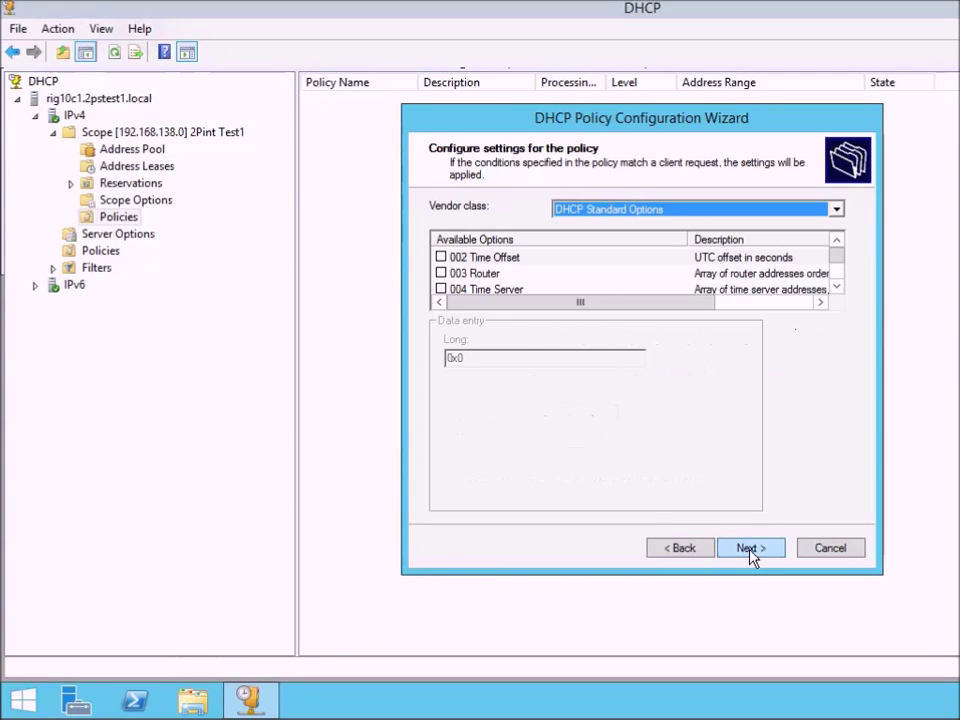
- Enable option 060 PXEClient for the policy and set its string value to PXEClient
click(837, 287)
click(837, 287)
click(837, 287)
click(837, 287)
click(837, 287)
click(837, 287)
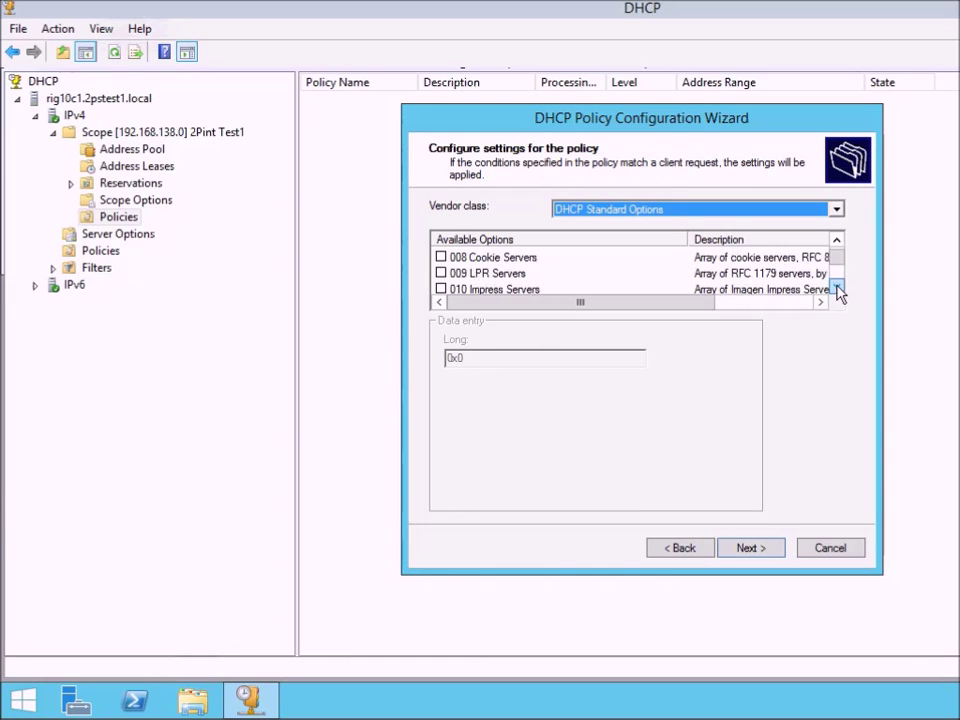
click(837, 287)
click(837, 287)
scroll(838, 290, down, 4)
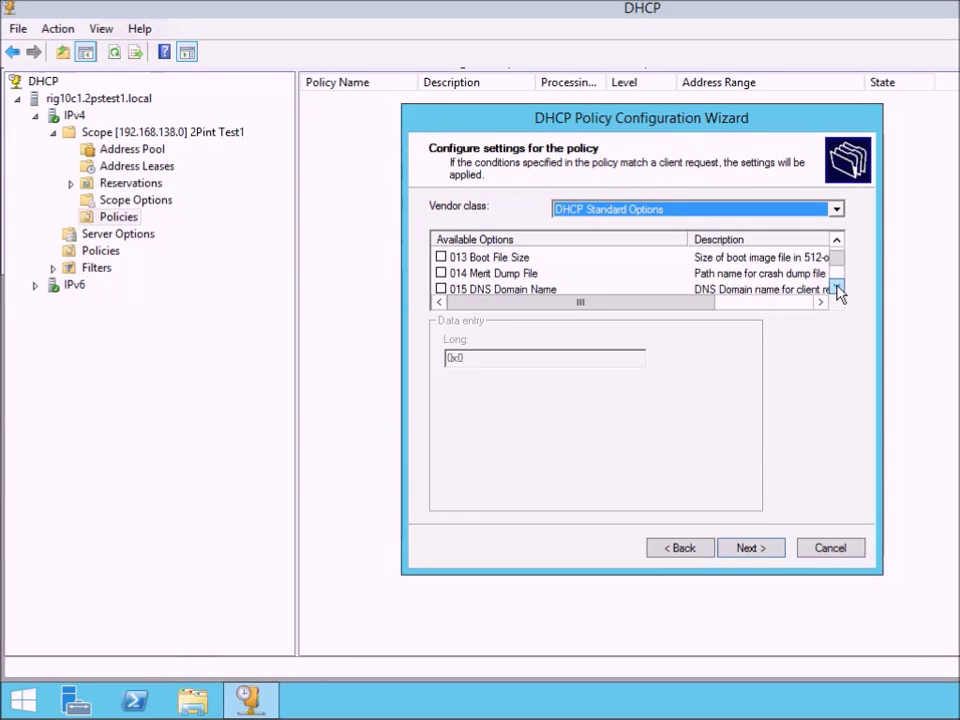
scroll(838, 290, down, 4)
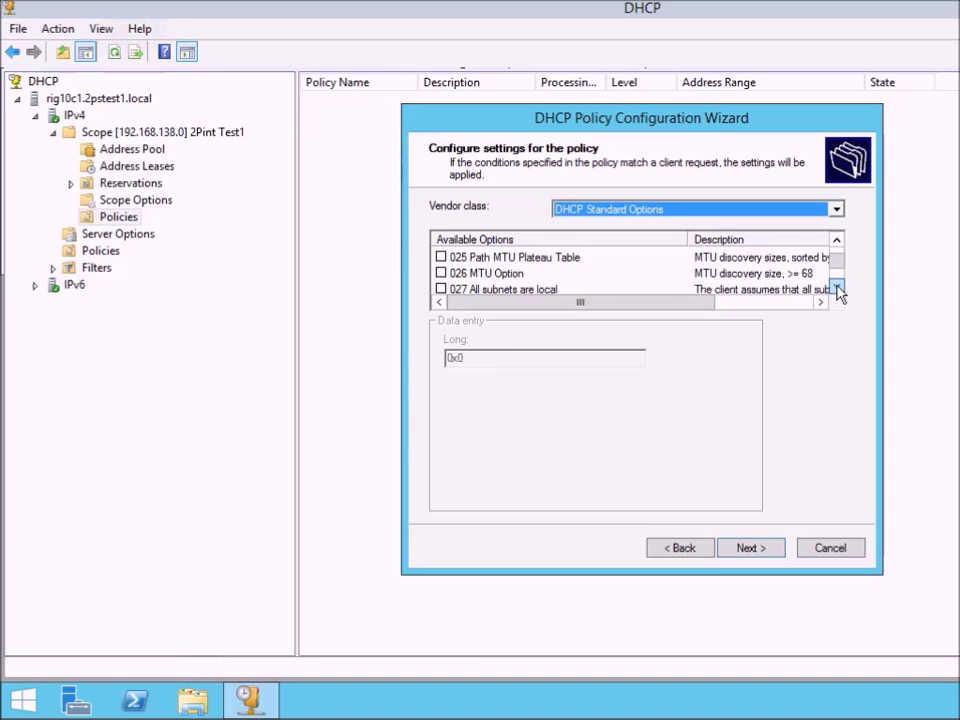
scroll(838, 290, down, 3)
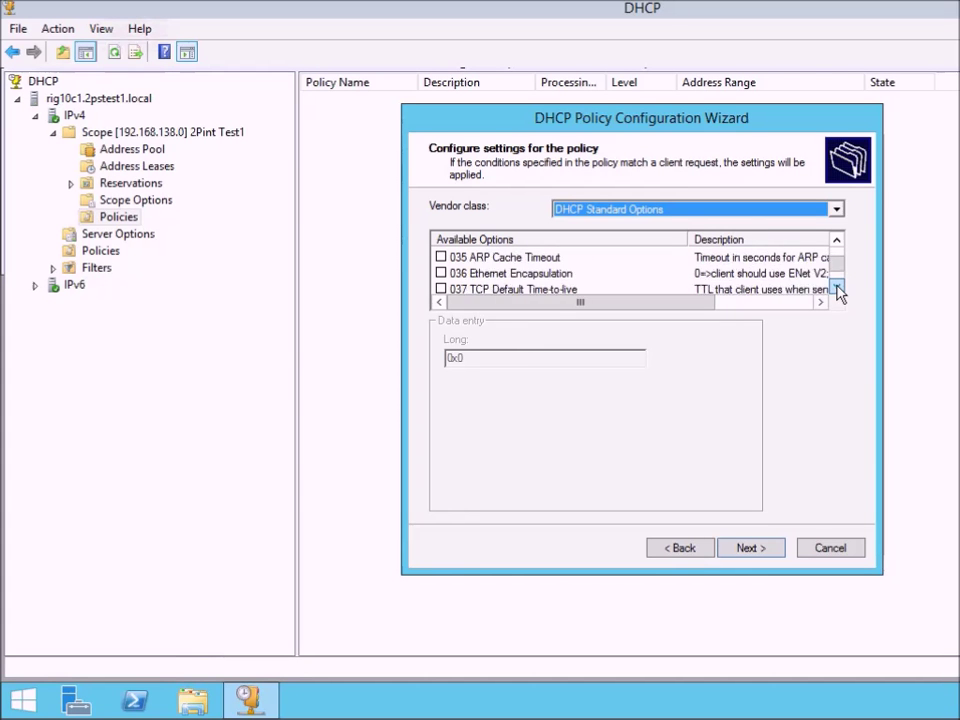
scroll(838, 290, down, 2)
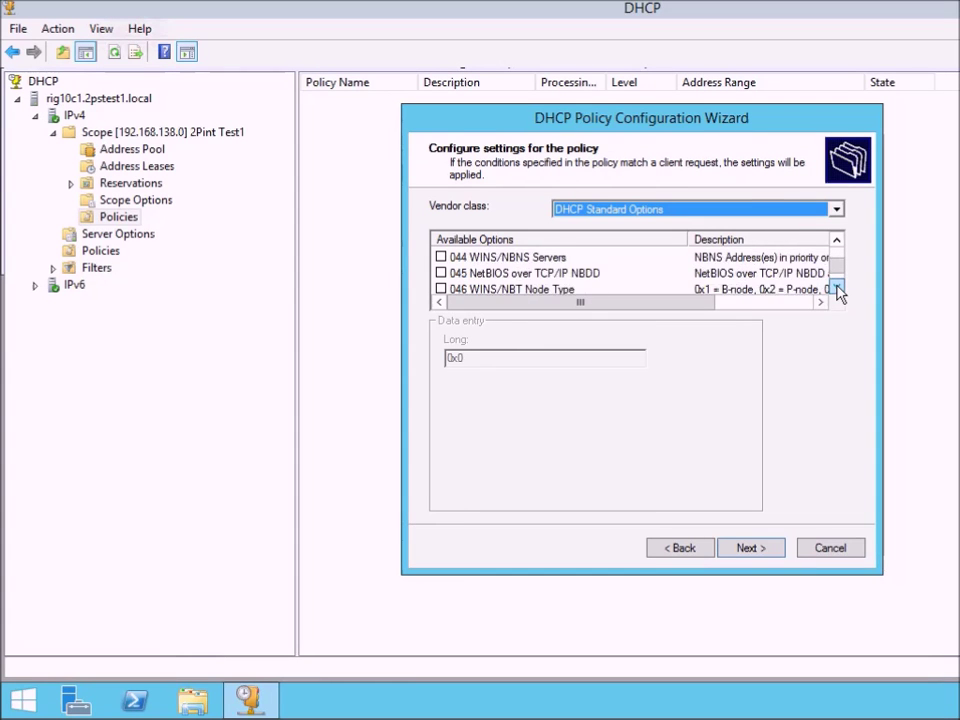
scroll(838, 290, down, 3)
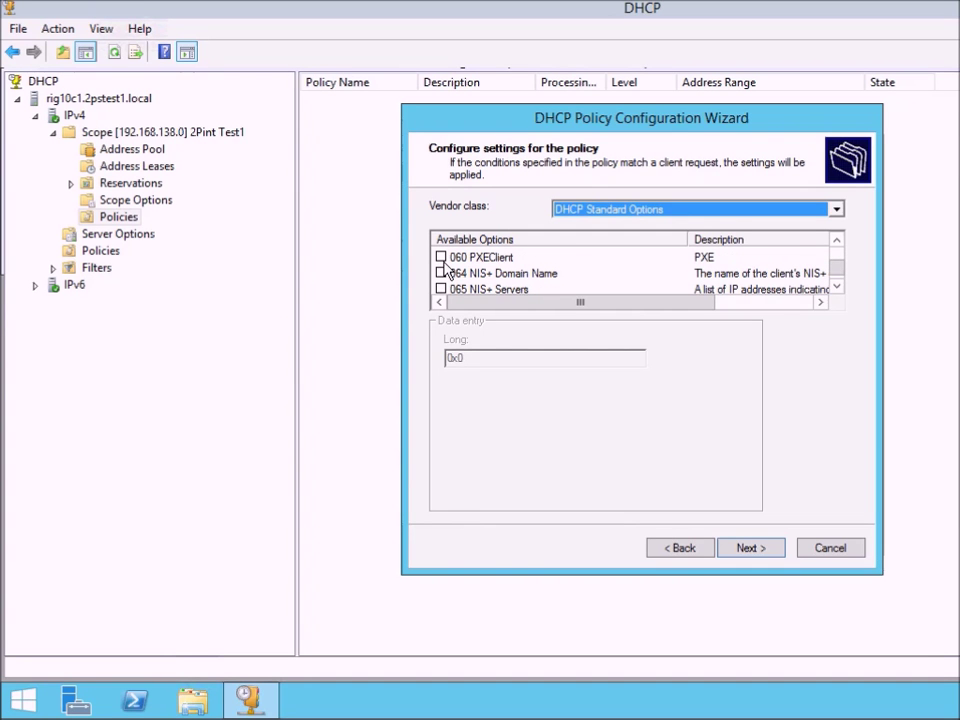
click(441, 257)
drag(495, 360, 390, 356)
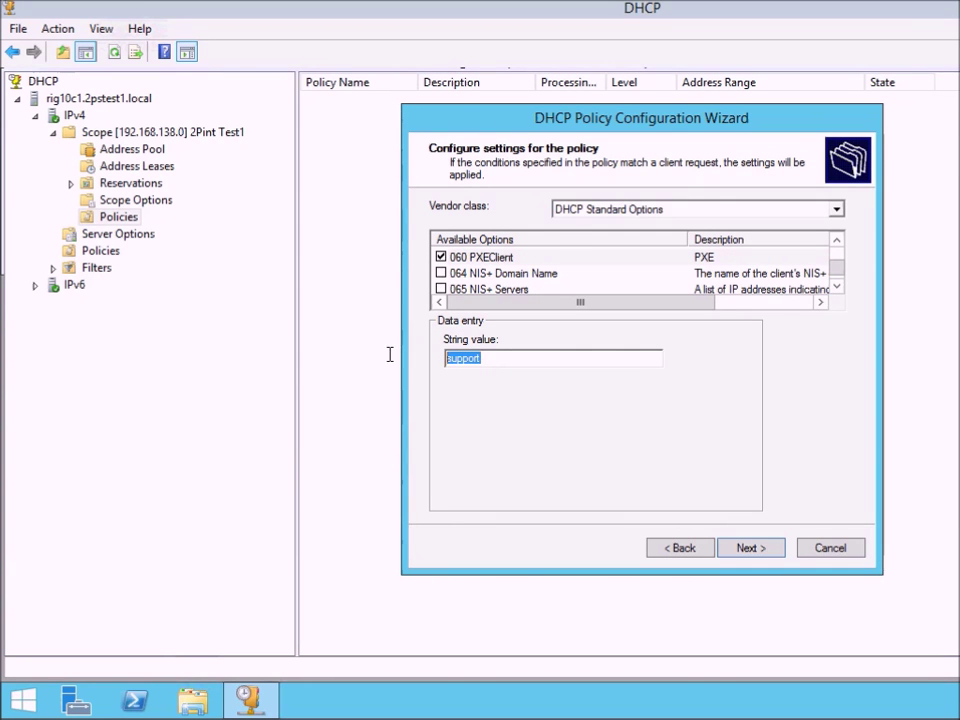
text(PXEClient)
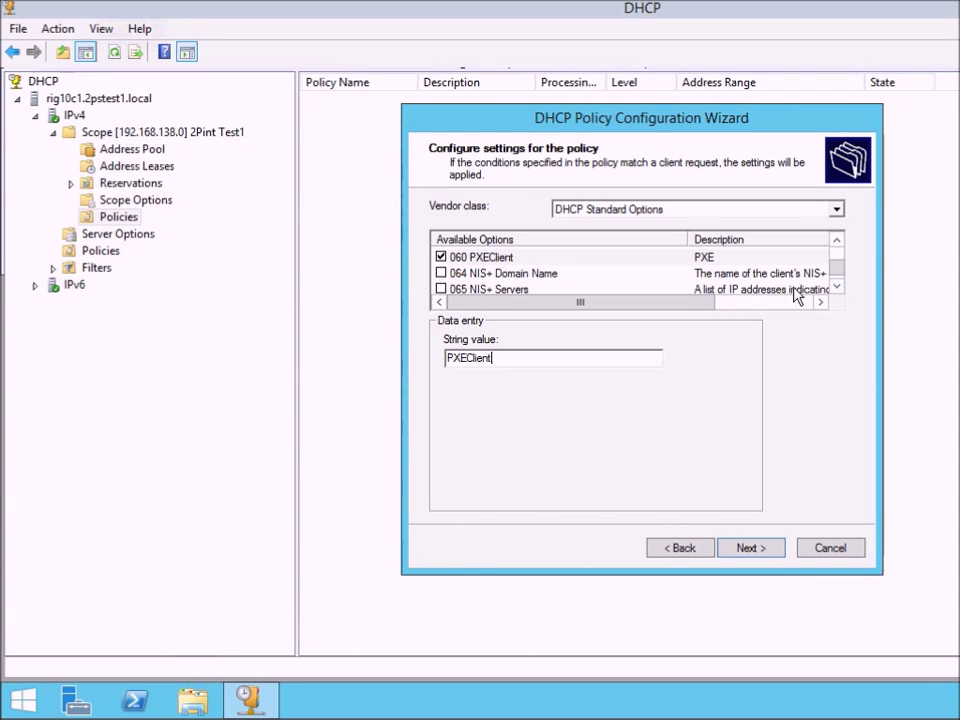
- Enable option 066 Boot Server Host Name and set its string value to 192.168.10.30
click(837, 287)
click(837, 287)
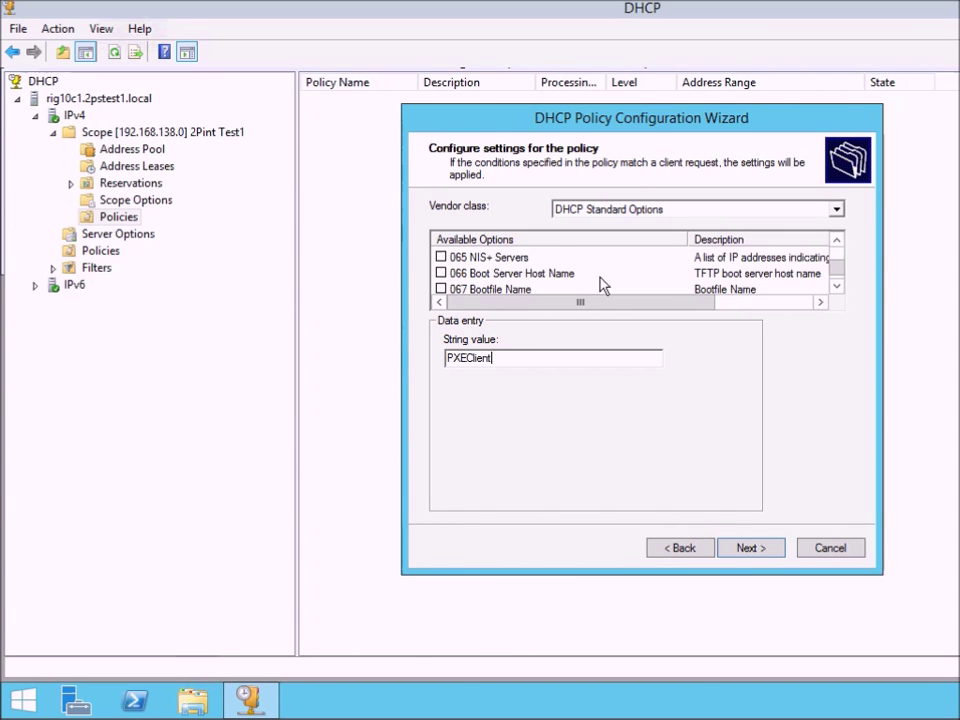
click(441, 273)
click(473, 360)
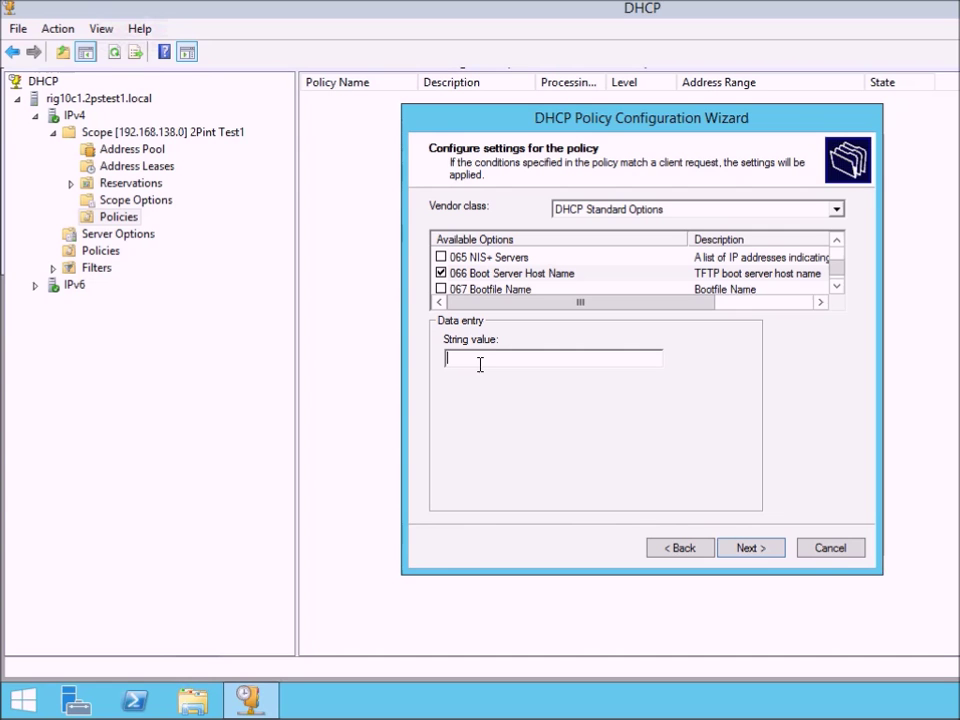
text(192.)
key(BackSpace)
text(0.30)
- Enable option 067 Bootfile Name with the value smsboot\x64\wdsmgfw.efi and proceed to the policy summary
click(441, 289)
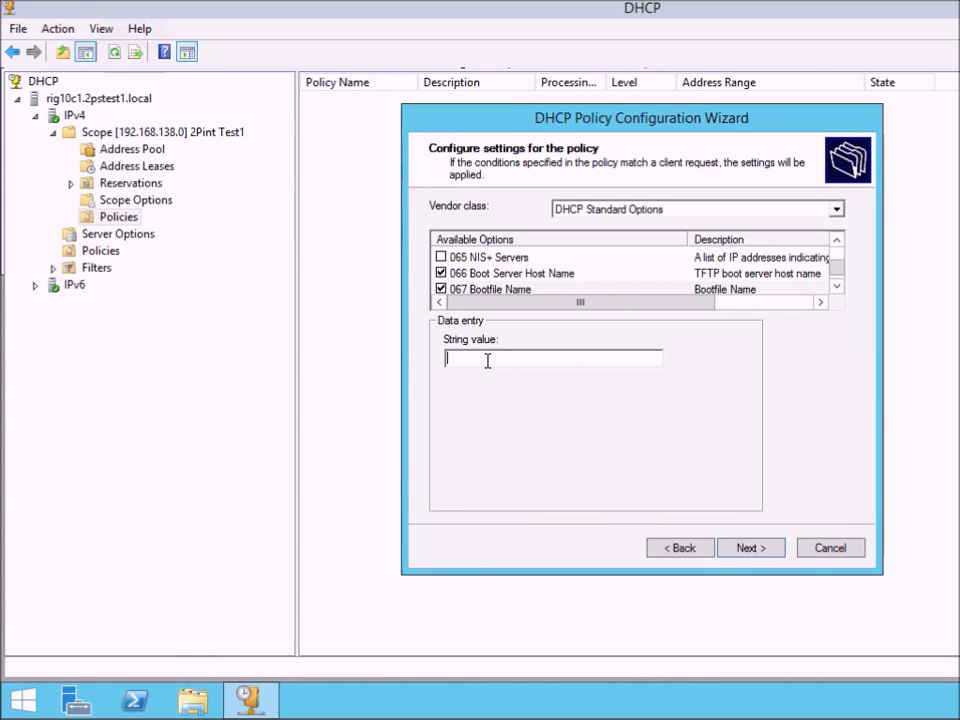
text(smsboot\x64\wdsmgfw.efi)
click(754, 549)
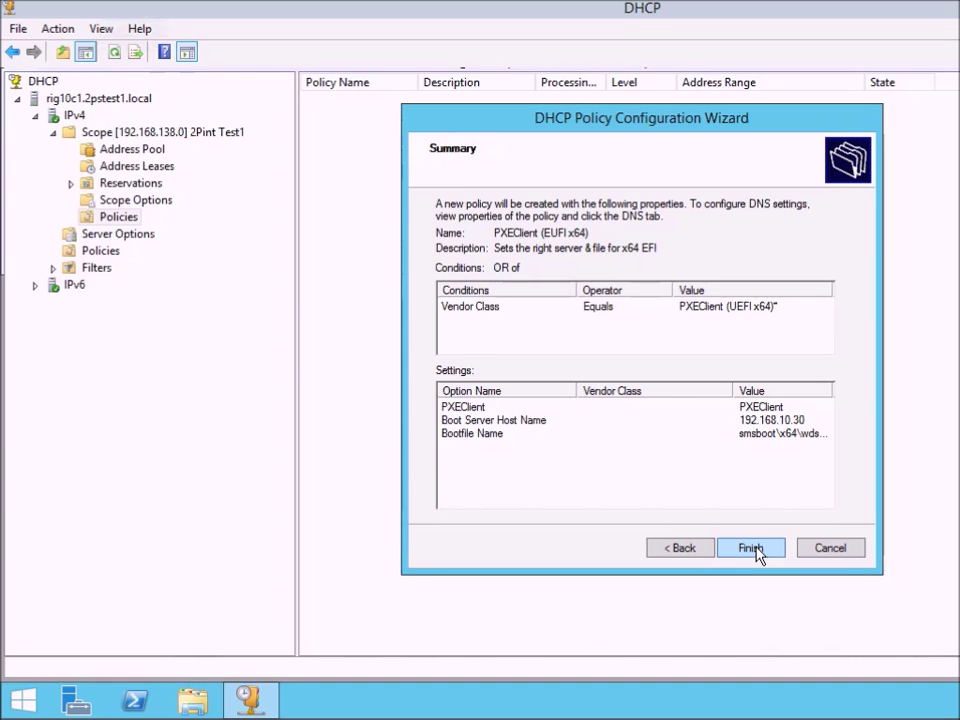
- Finish creating the PXEClient (EUFI x64) policy and fit the Policy Name column to its contents
click(756, 549)
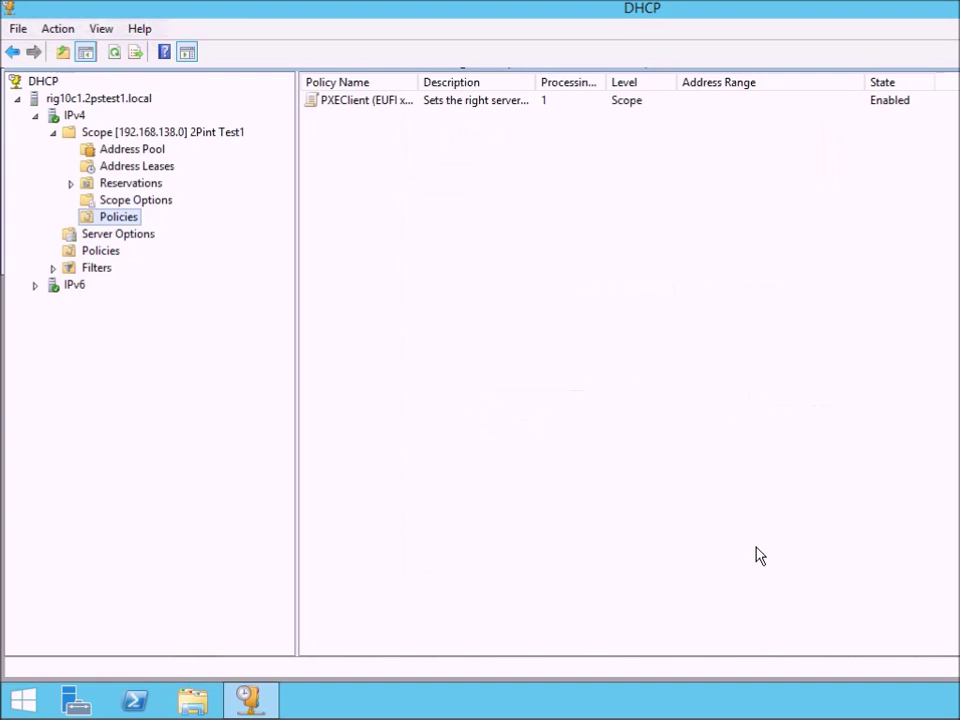
double_click(419, 80)
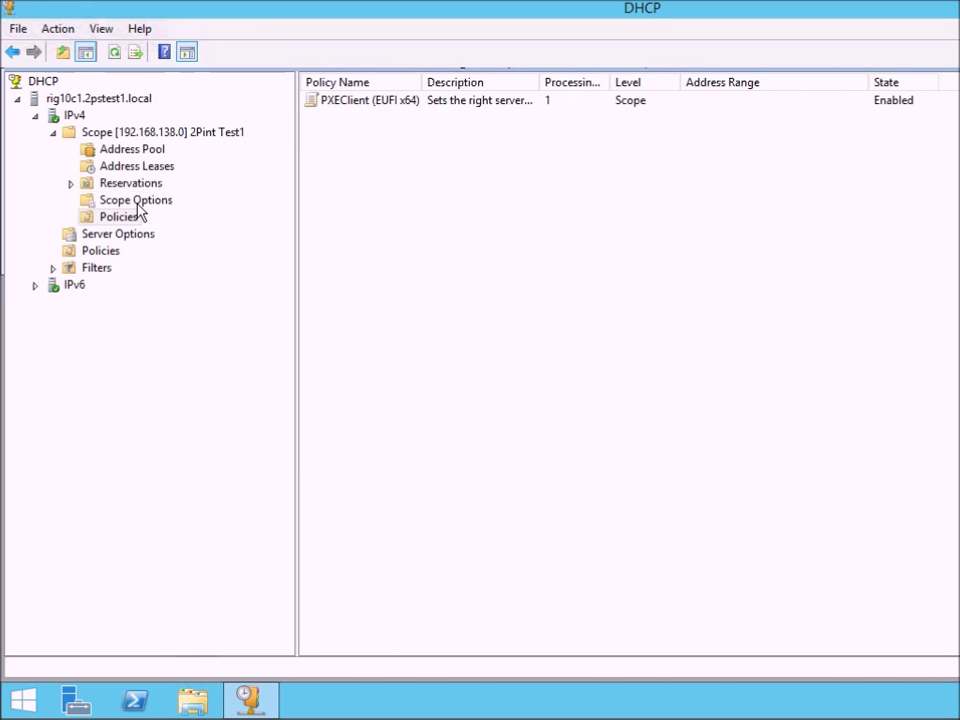
- Delete the 060 PXEClient entry that has no policy assigned from the 2Pint Test1 scope's options
click(138, 202)
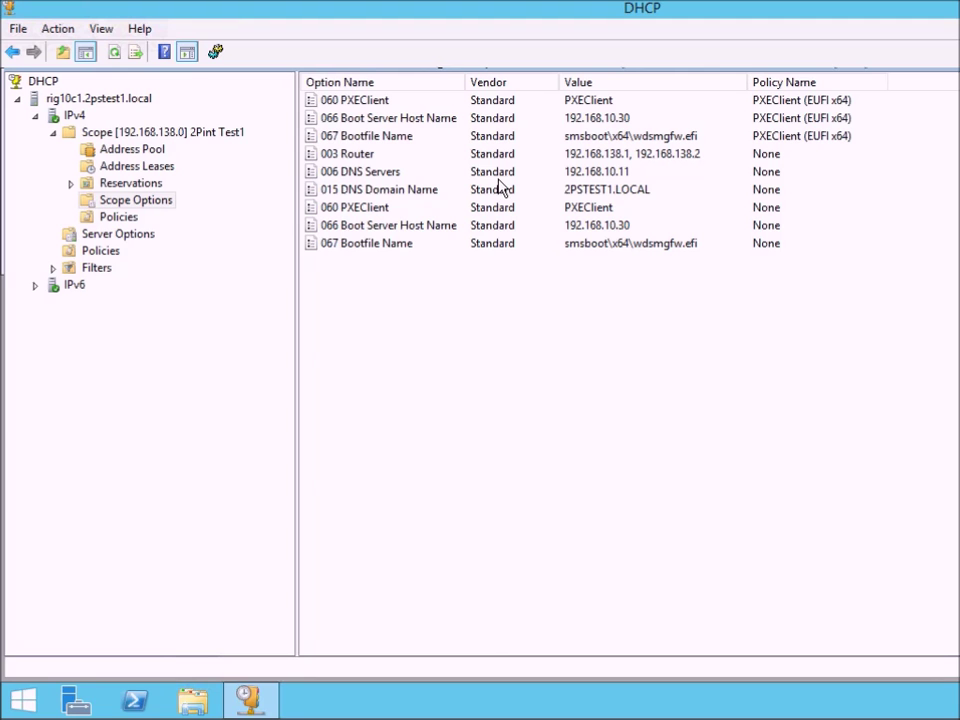
click(372, 137)
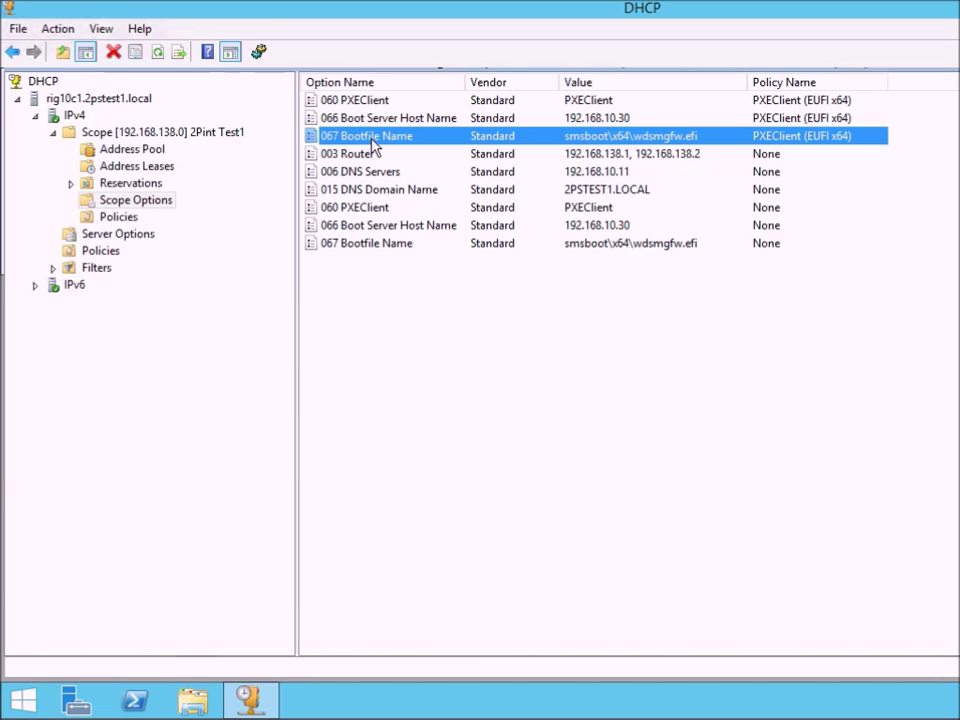
click(364, 208)
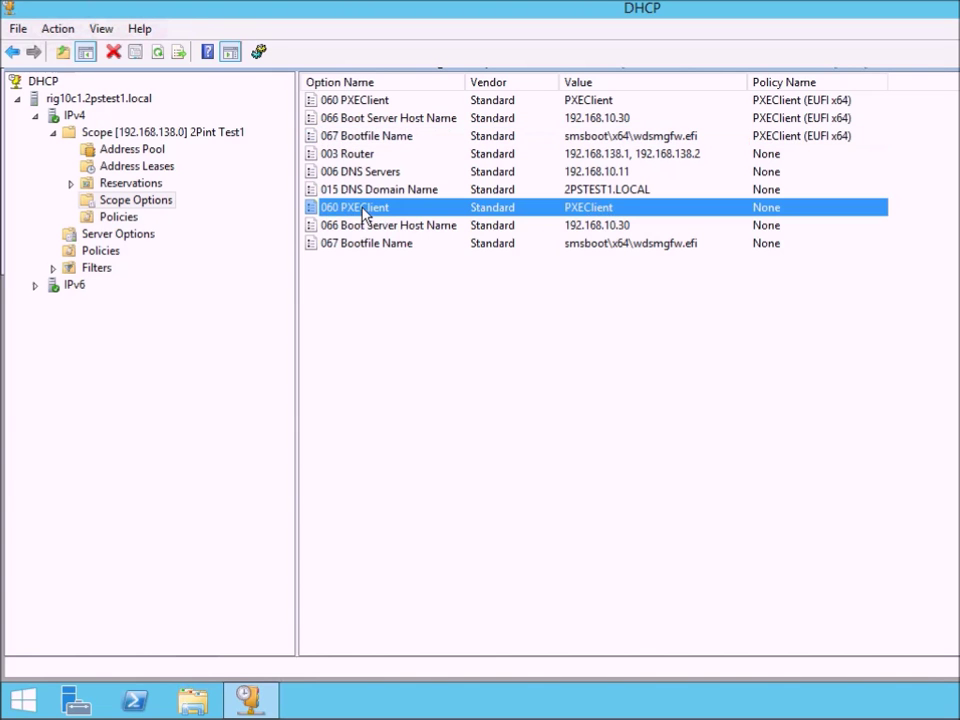
click(370, 228)
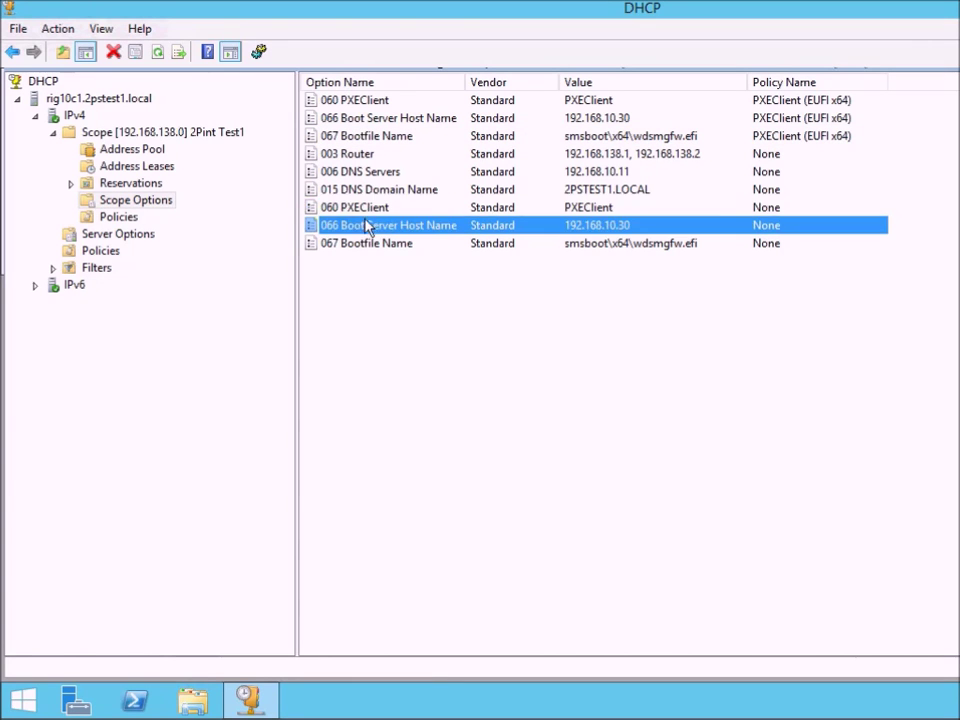
right_click(367, 210)
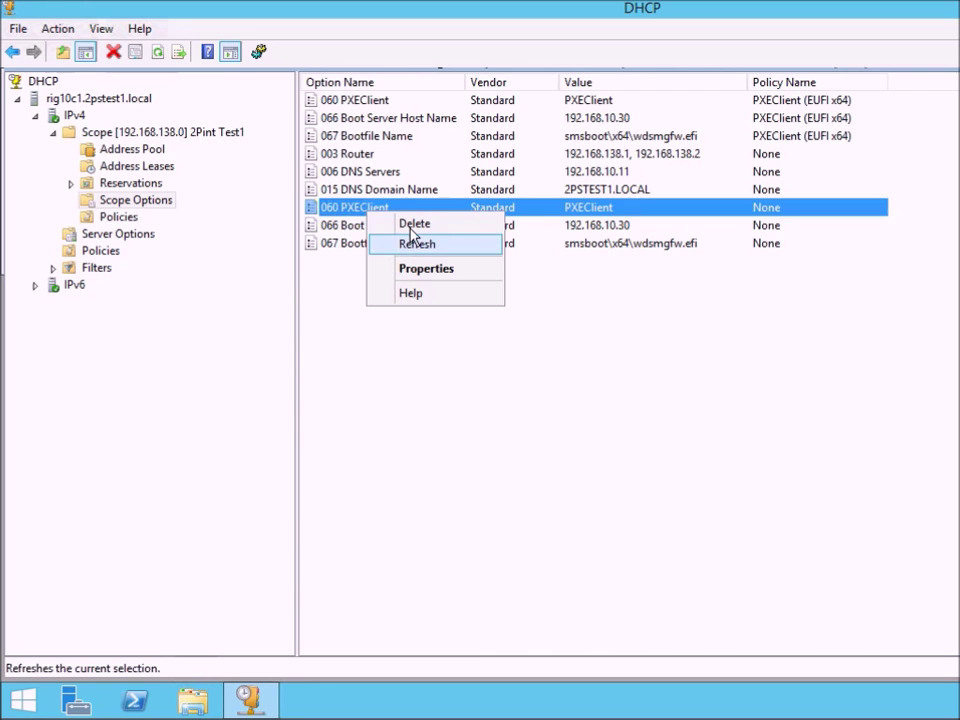
click(420, 225)
click(664, 419)
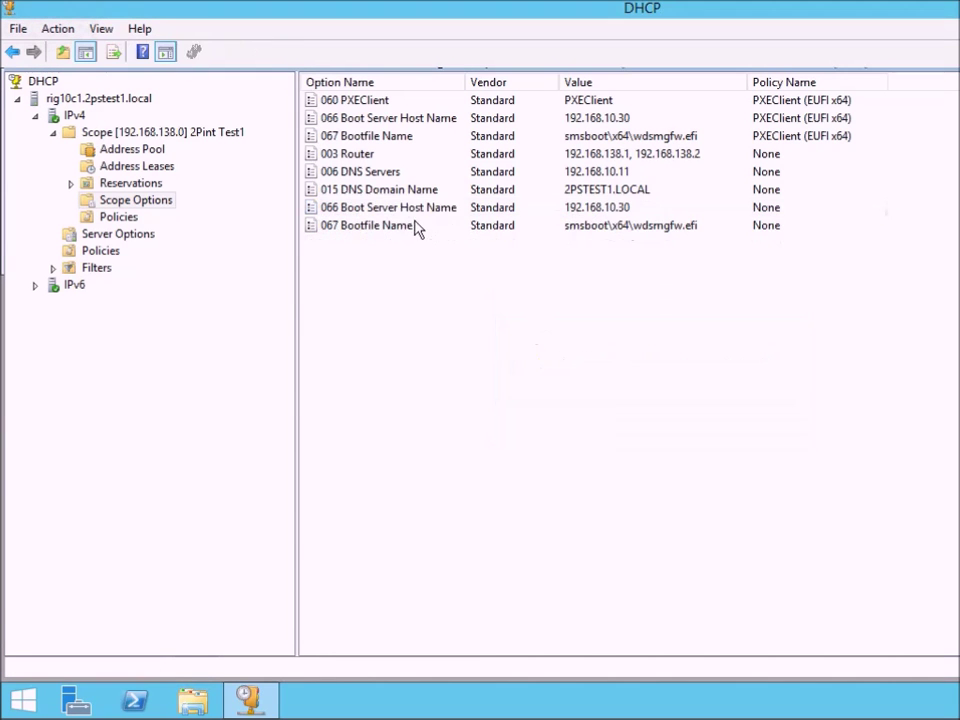
- Delete the 066 Boot Server Host Name and 067 Bootfile Name scope options that have no policy assigned
click(402, 212)
right_click(402, 212)
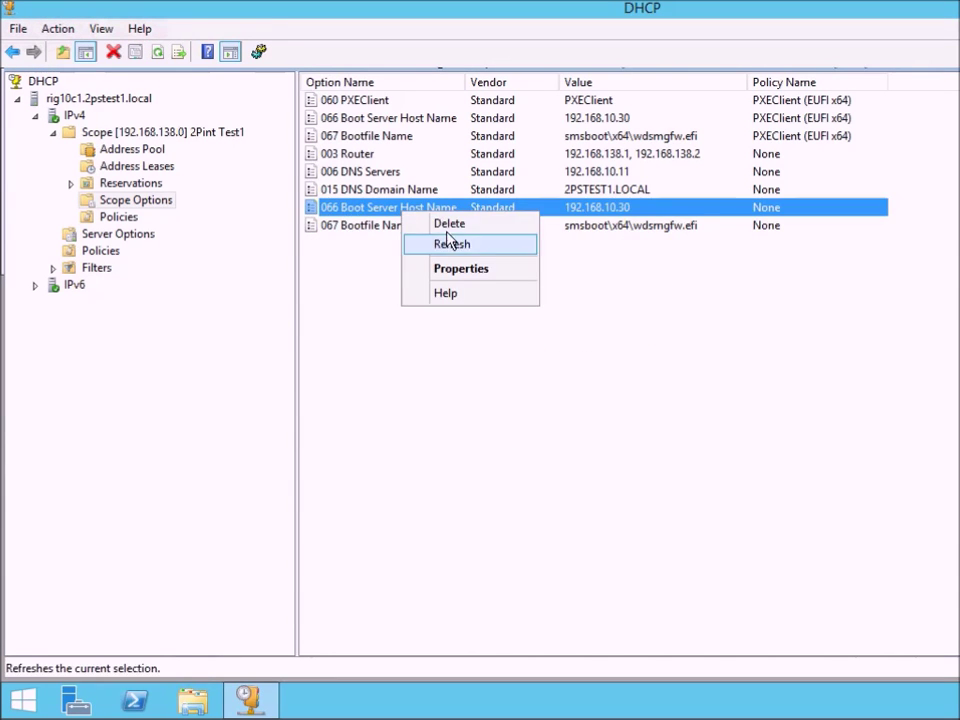
click(450, 225)
click(662, 419)
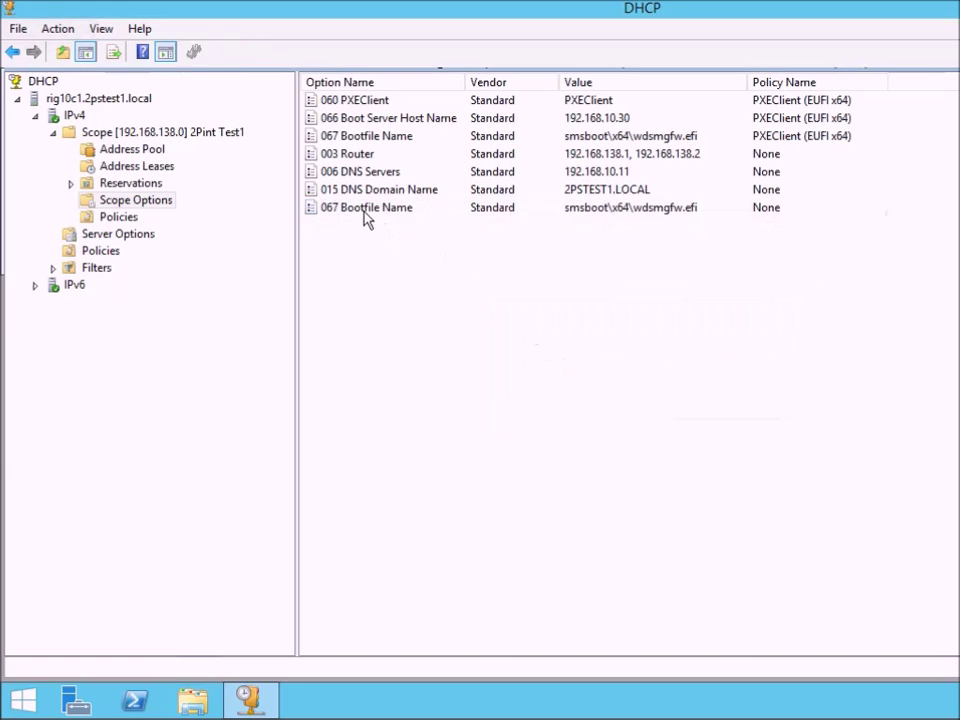
right_click(322, 210)
click(450, 222)
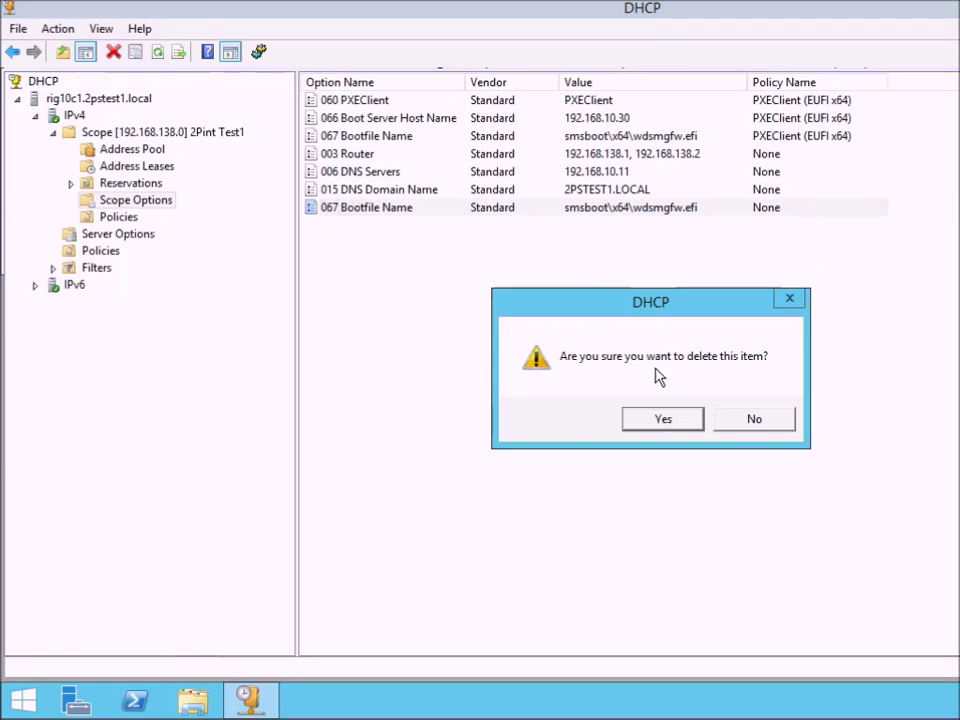
click(662, 419)
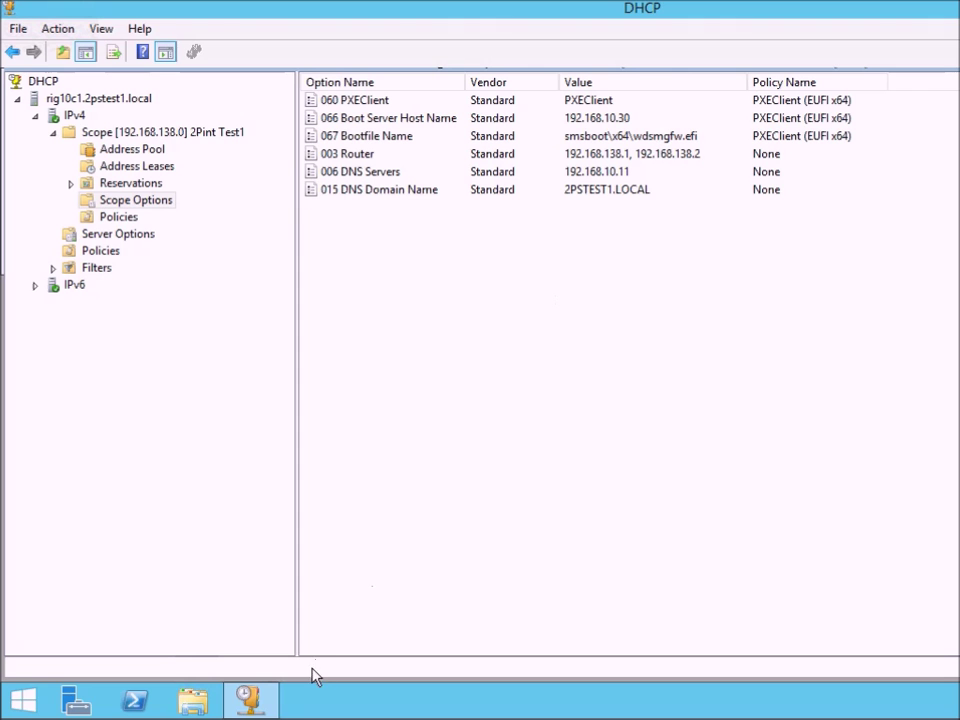
click(542, 458)
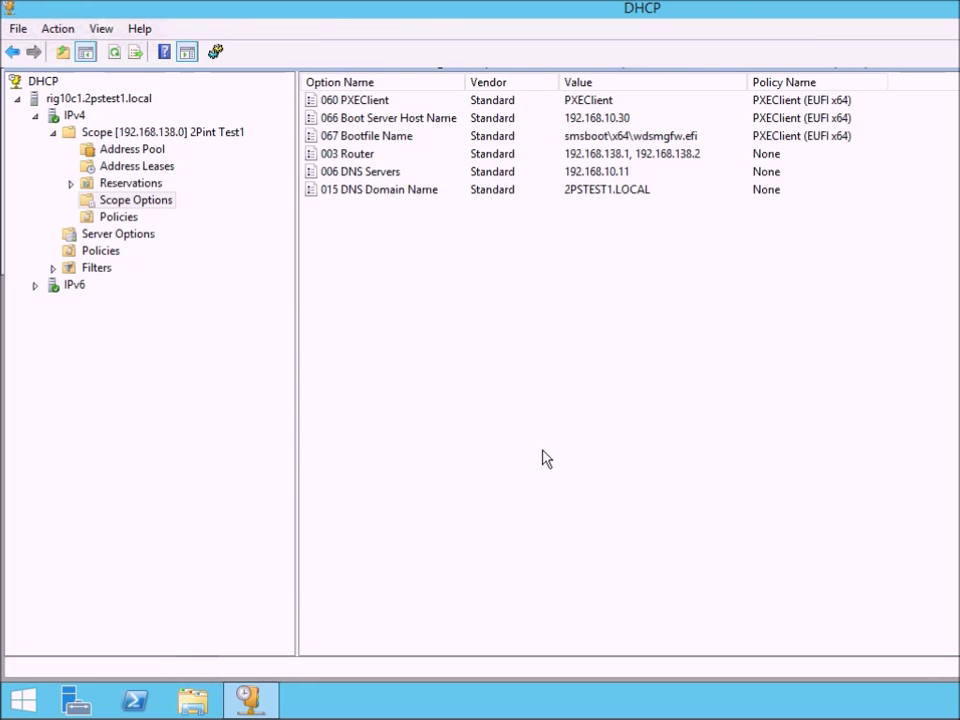
- Switch to the iPXE EFI PSP virtual machine, start it and continue its PXE network boot
mouse_move(190, 700)
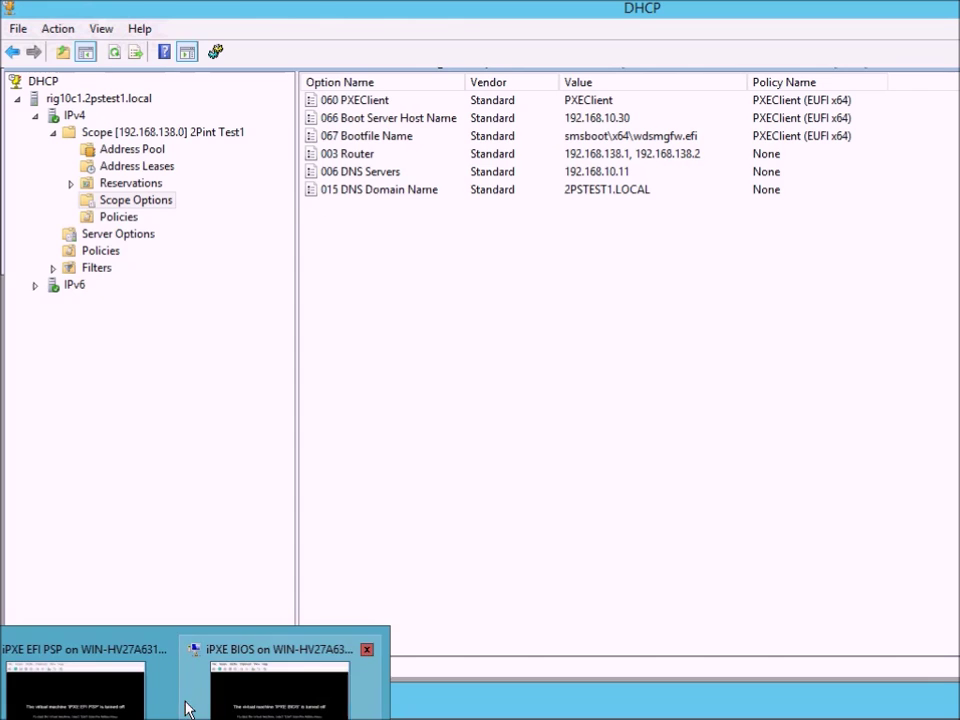
click(120, 690)
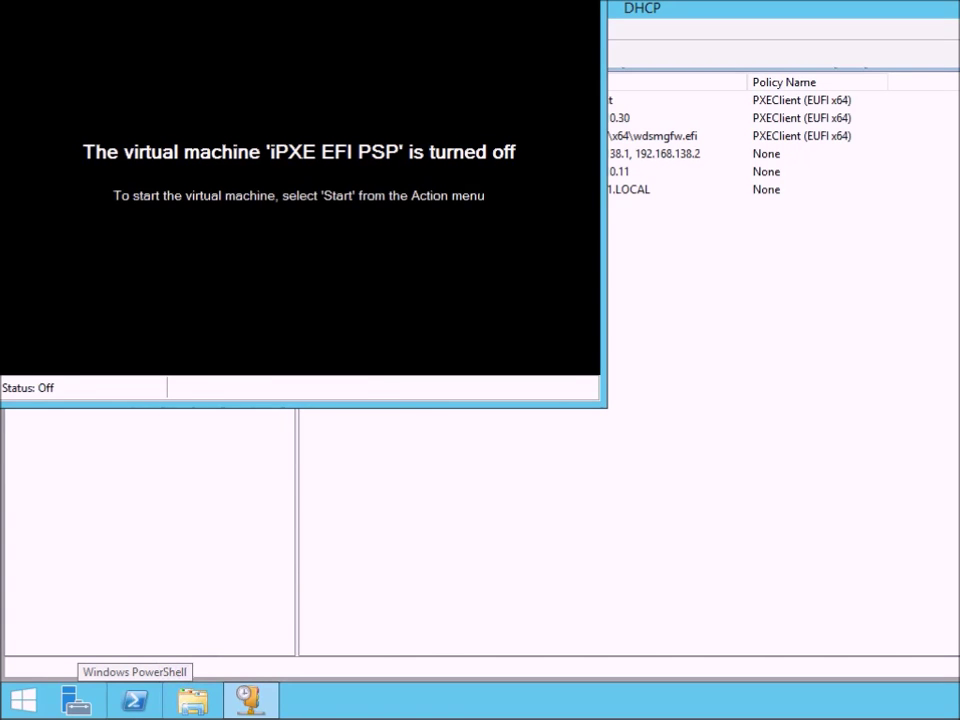
key(ctrl+s)
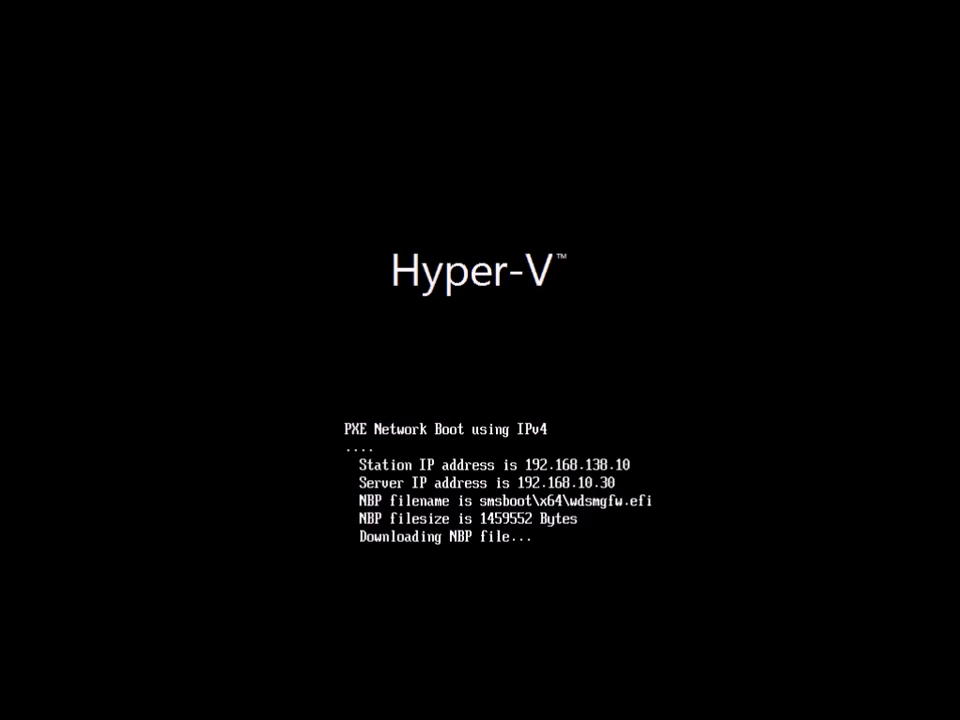
key(Return)
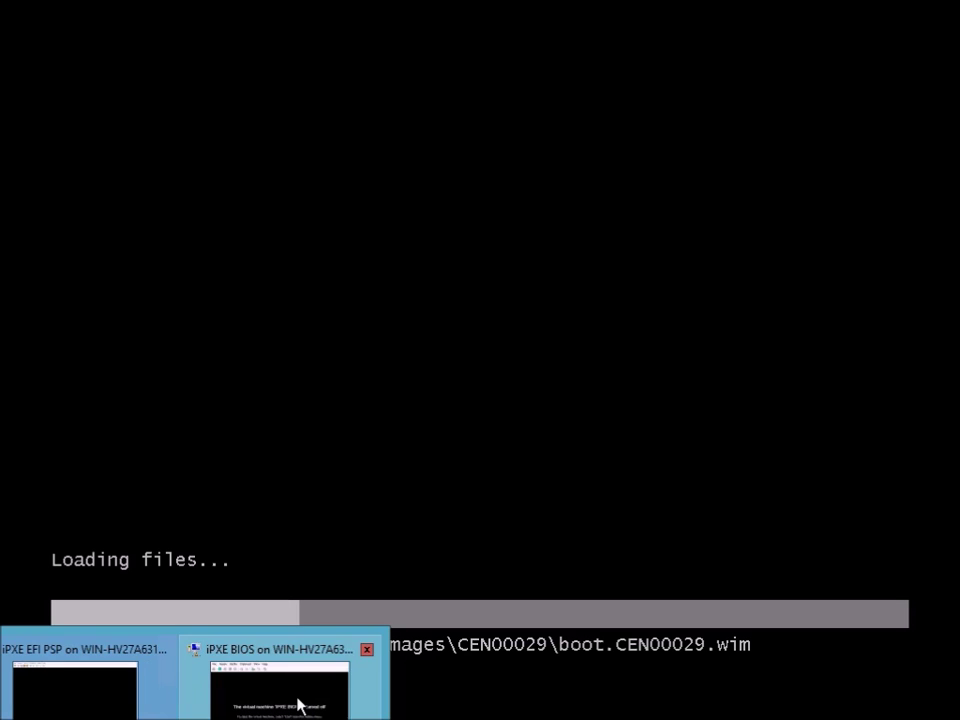
- Start the iPXE BIOS virtual machine to test its PXE boot, and turn it off again
click(300, 698)
click(62, 62)
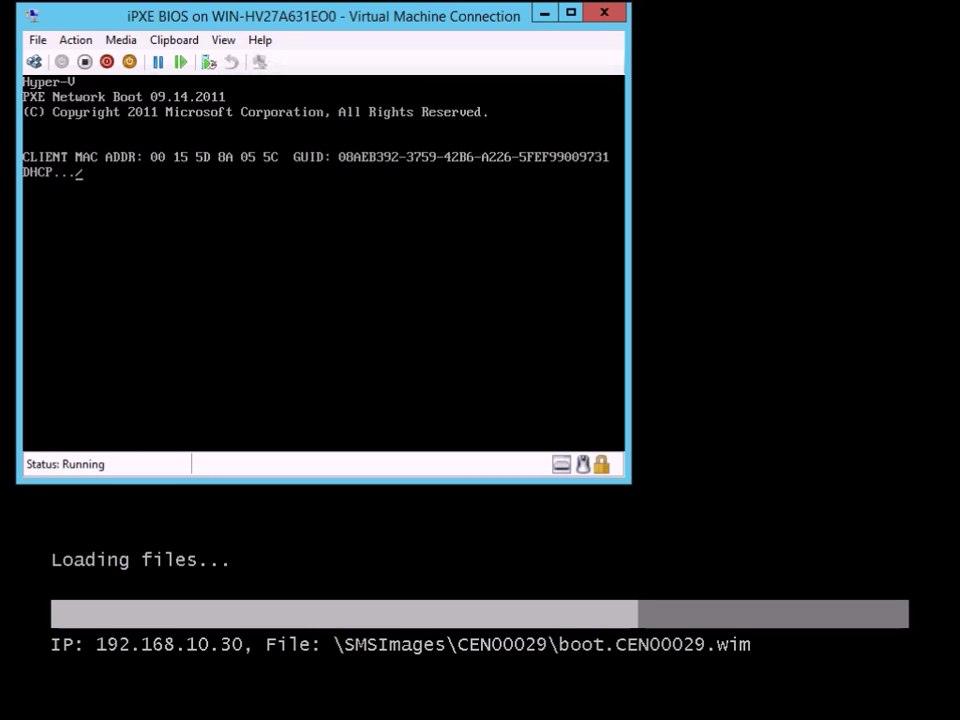
click(84, 61)
click(340, 280)
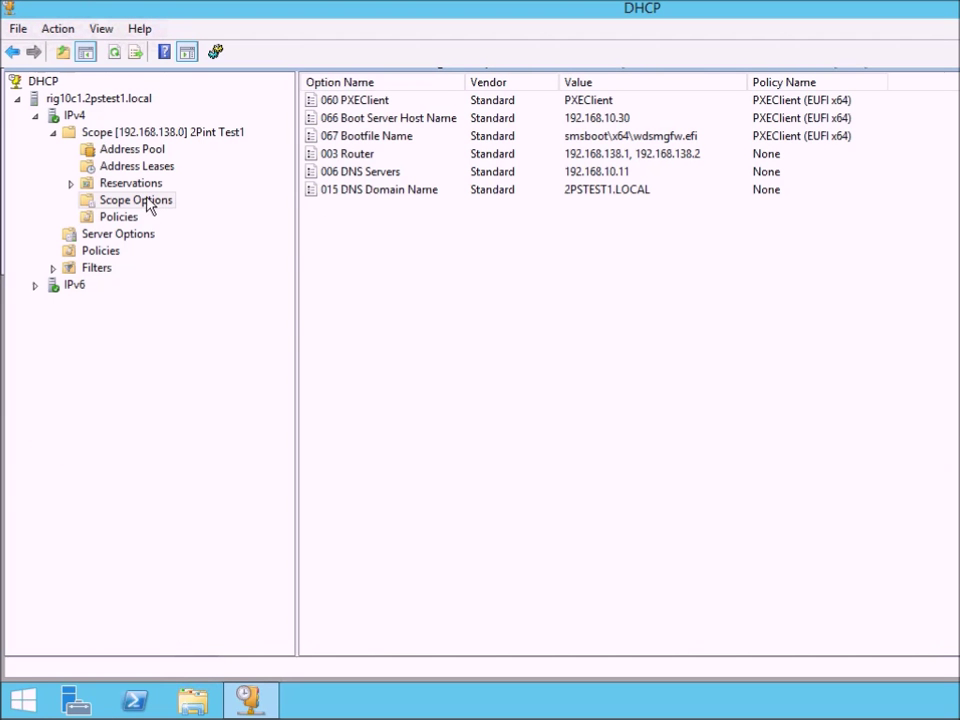
- In the DHCP console, start a new scope policy named PXEClient (BIOS x86 & x64) with the description "Sets the right boot loader for BIOS machines"
click(118, 217)
right_click(133, 220)
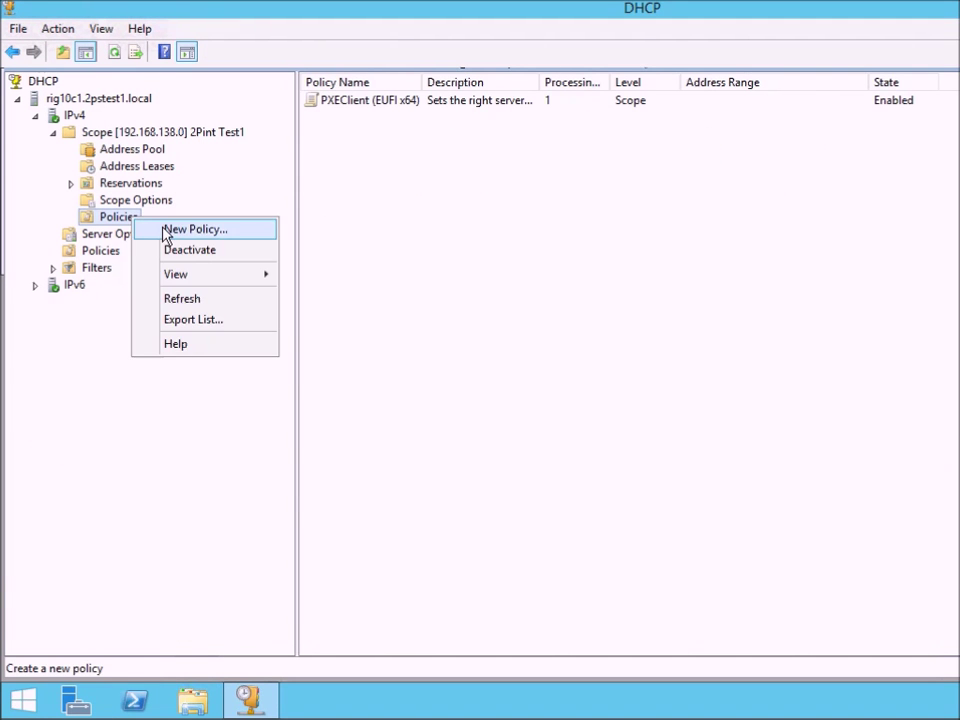
click(175, 228)
text(PX)
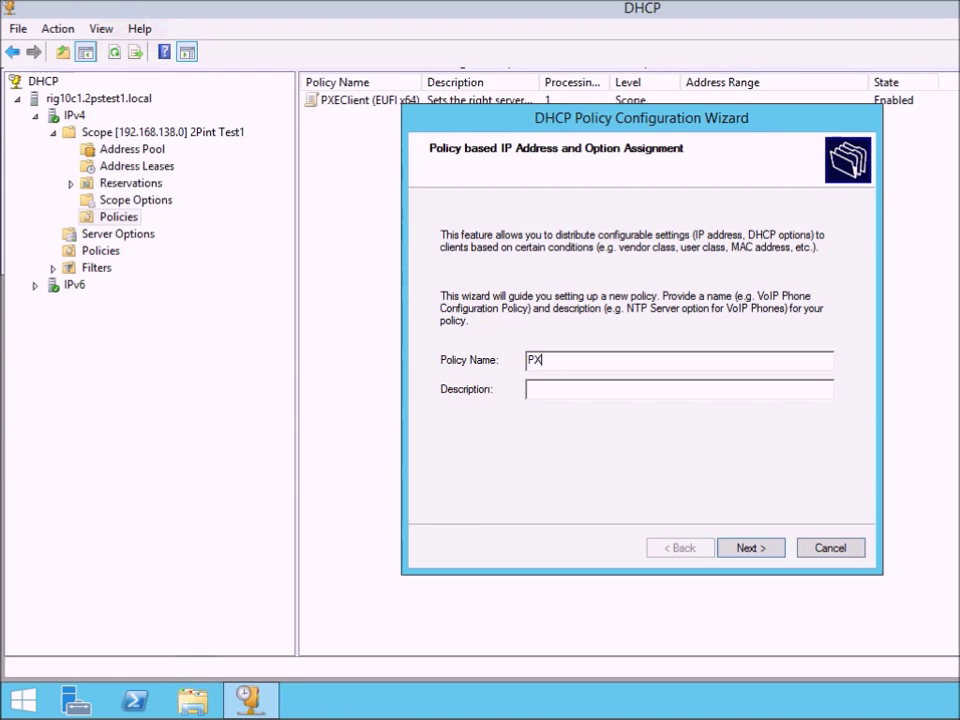
text(EClient (BIOS x86)
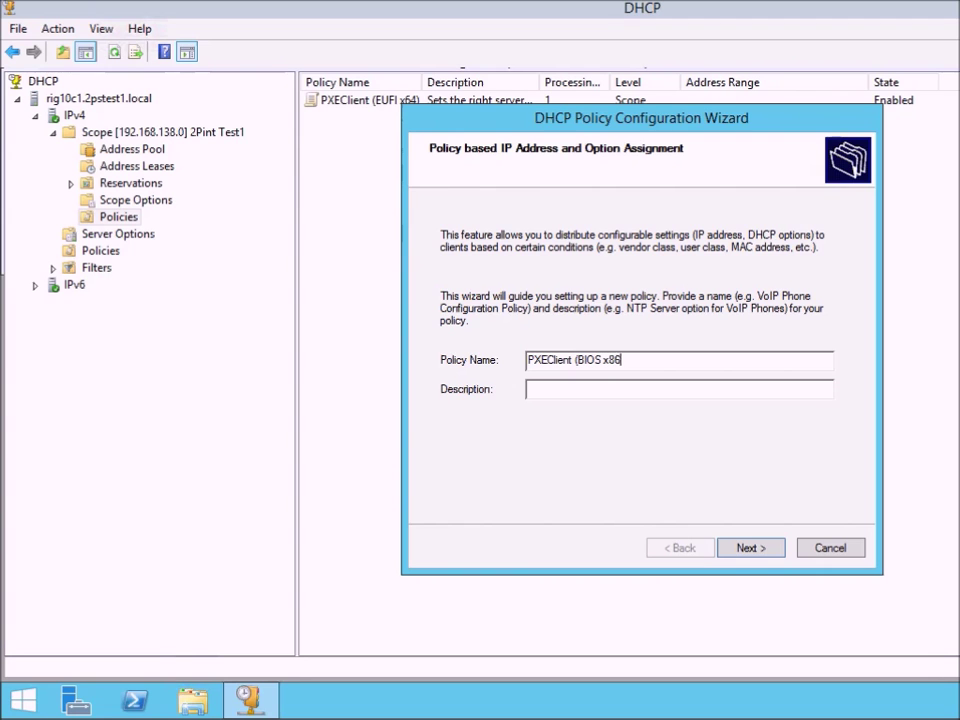
text( & x)
text(Sets the right boot loader)
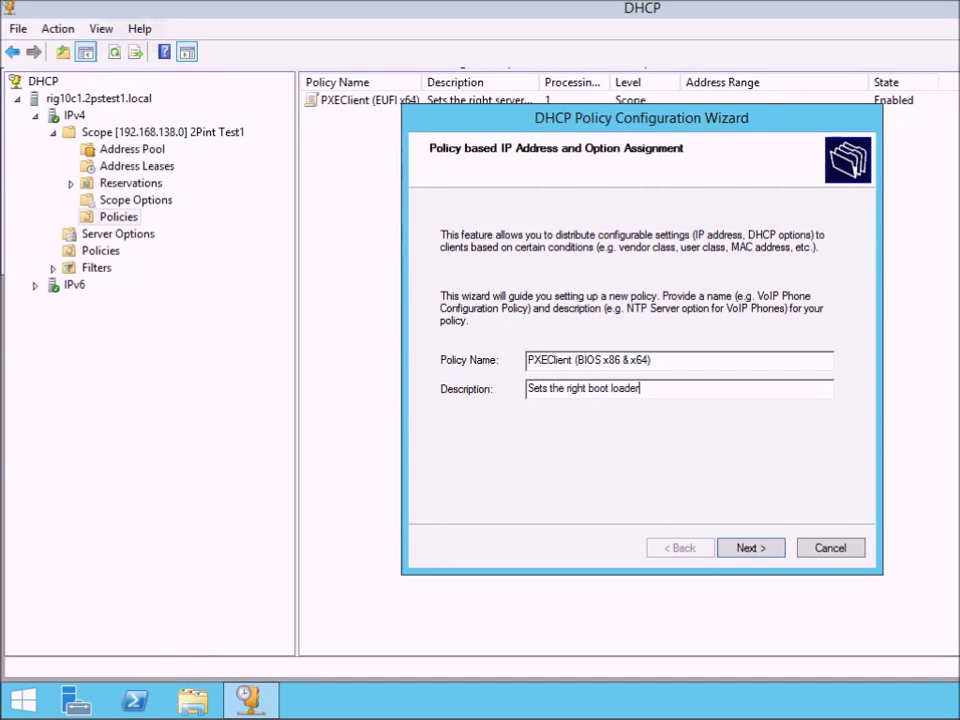
text( for BIO)
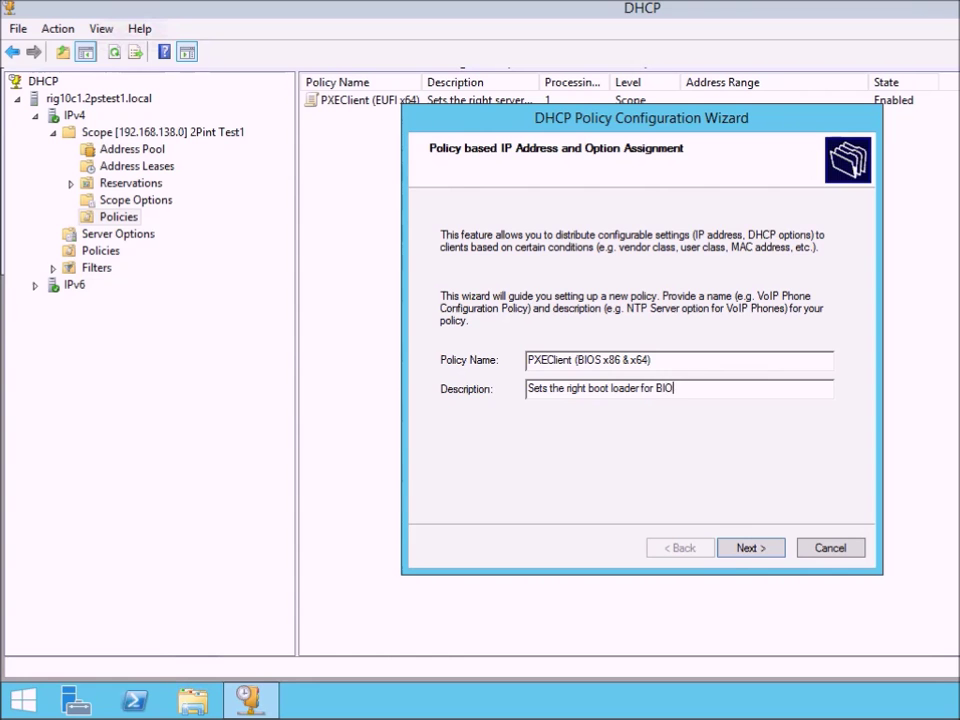
text(S machines)
key(Return)
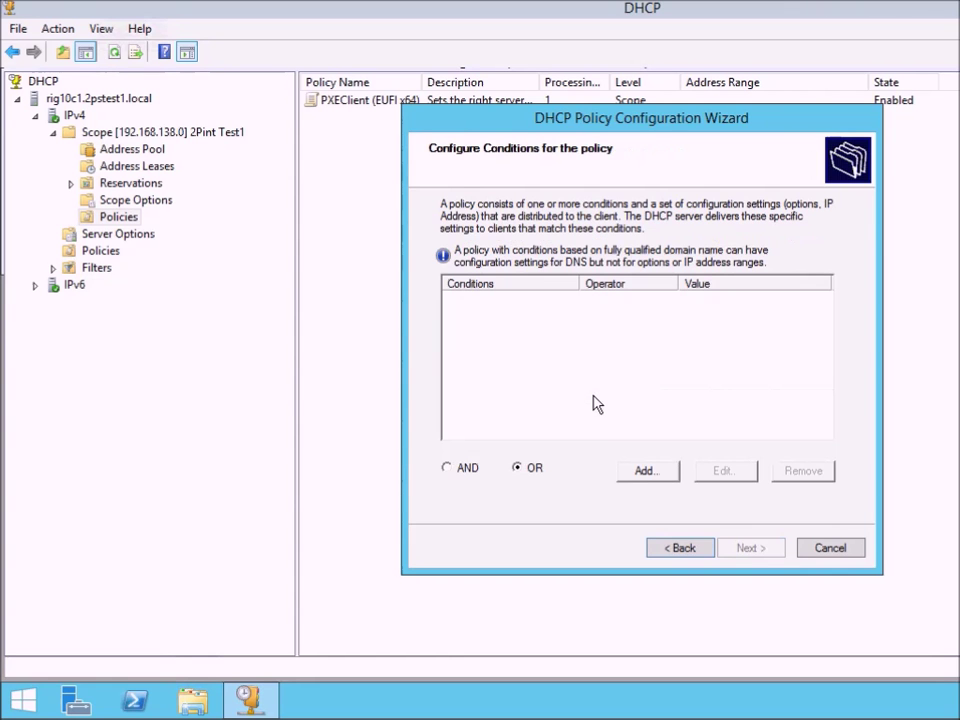
- Add a policy condition for Vendor Class equal to PXEClient (BIOS x86 & x64) with an appended wildcard
click(627, 476)
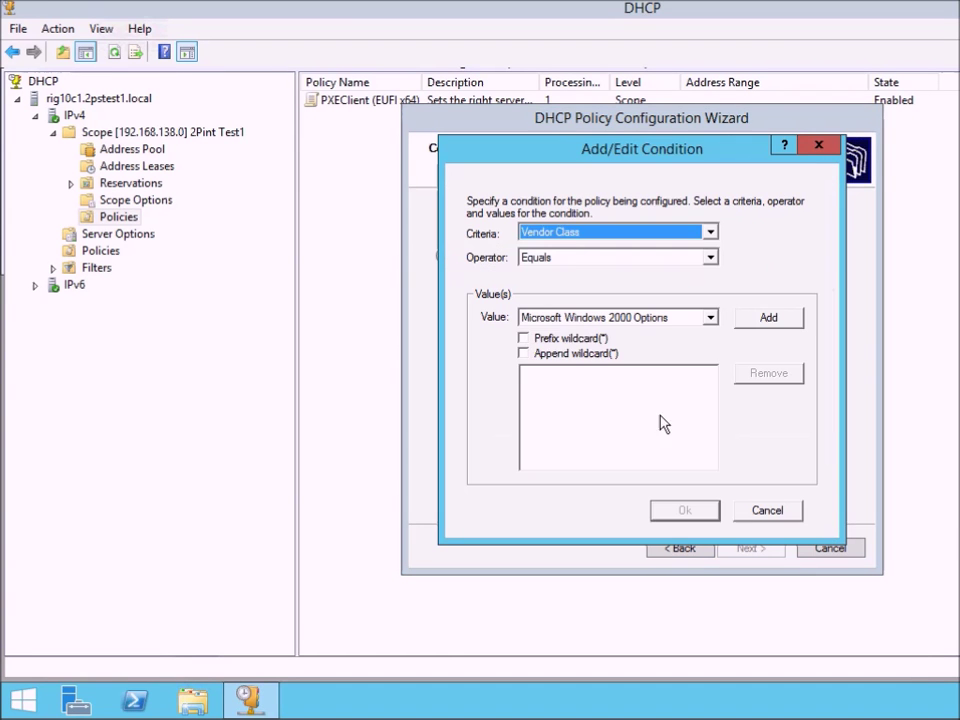
click(658, 320)
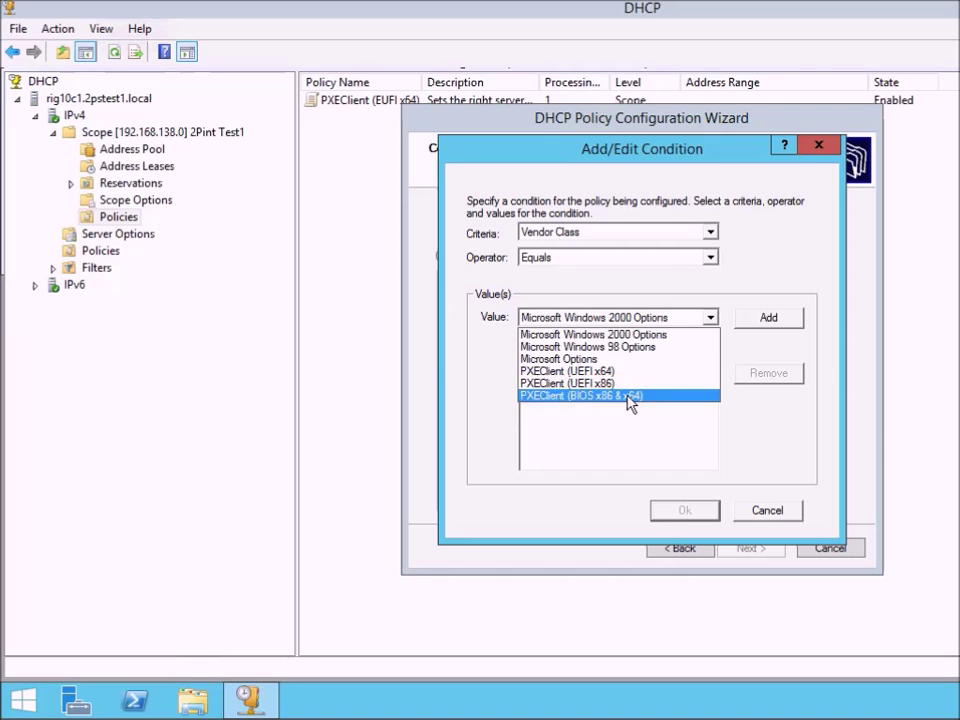
click(630, 396)
click(562, 356)
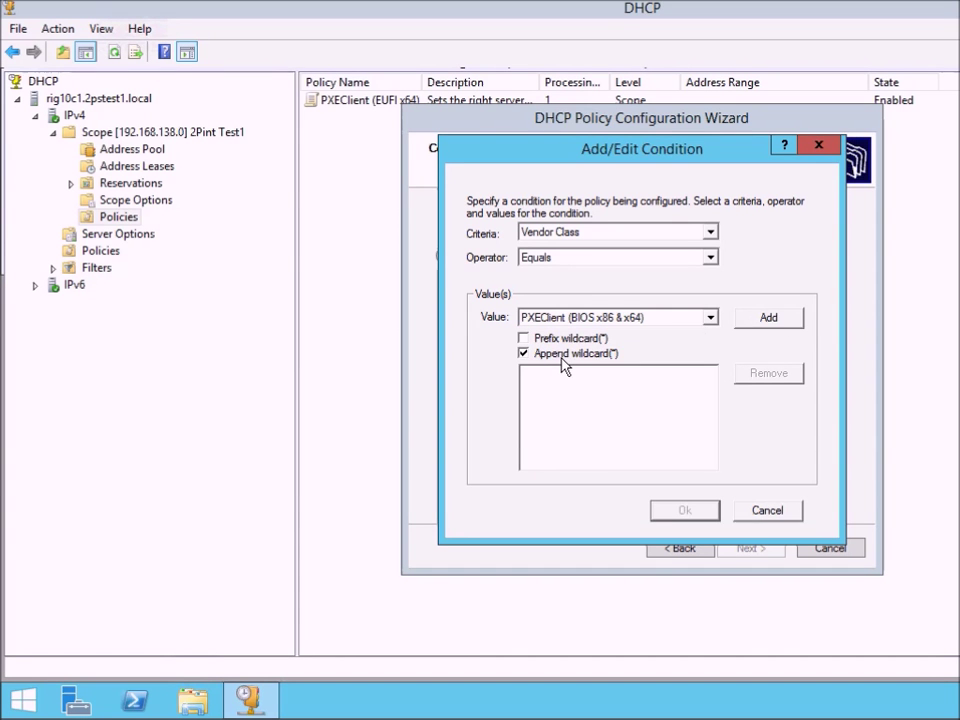
click(760, 320)
click(684, 510)
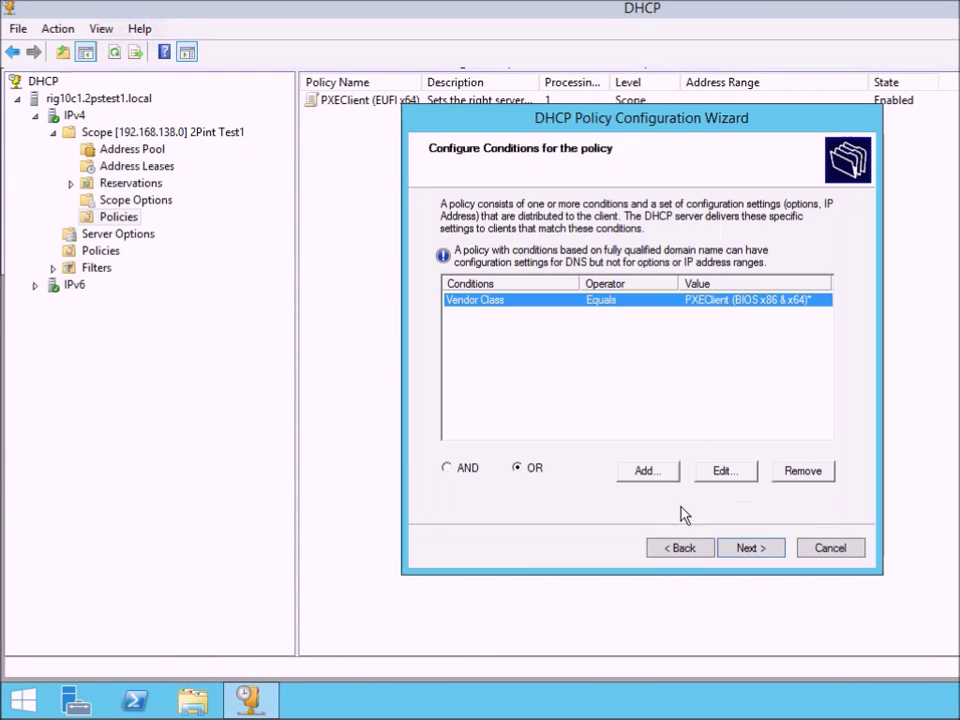
- Decline an IP address range for the BIOS policy and proceed to its DHCP options
click(743, 550)
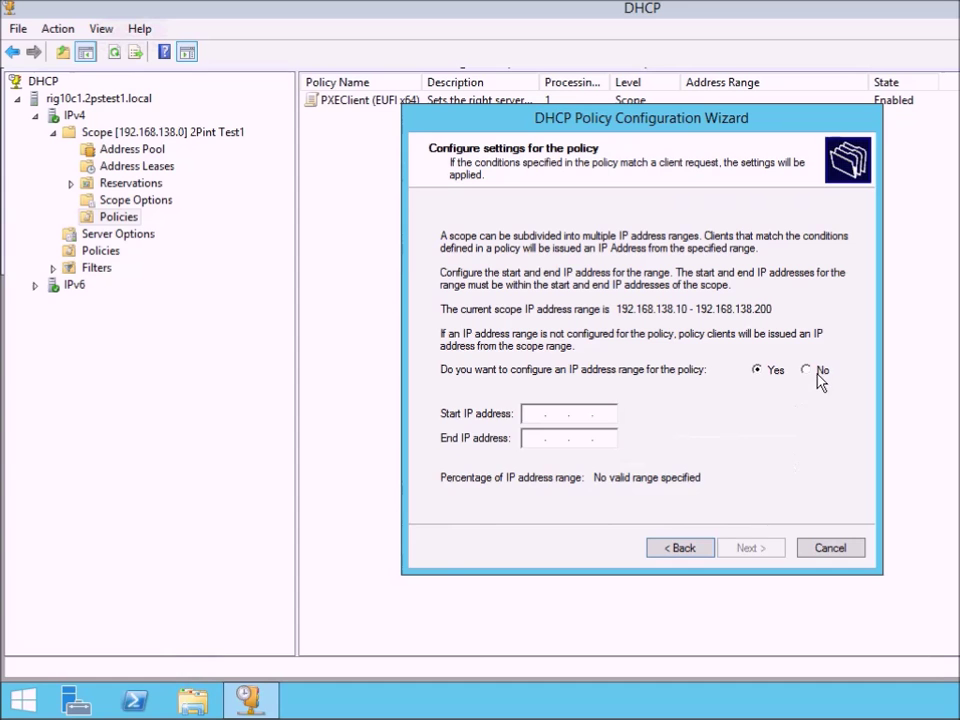
click(818, 372)
click(778, 553)
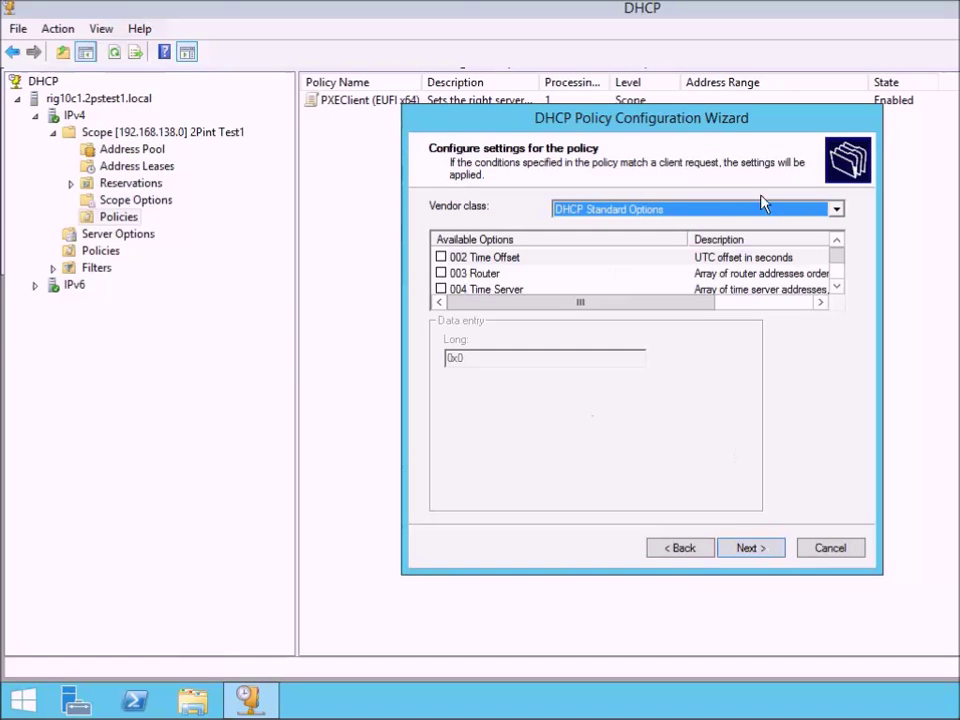
- Enable the standard options 066 Boot Server Host Name and 067 Bootfile Name for the BIOS policy
click(837, 286)
click(837, 286)
click(837, 286)
click(837, 286)
click(837, 286)
click(837, 286)
click(837, 286)
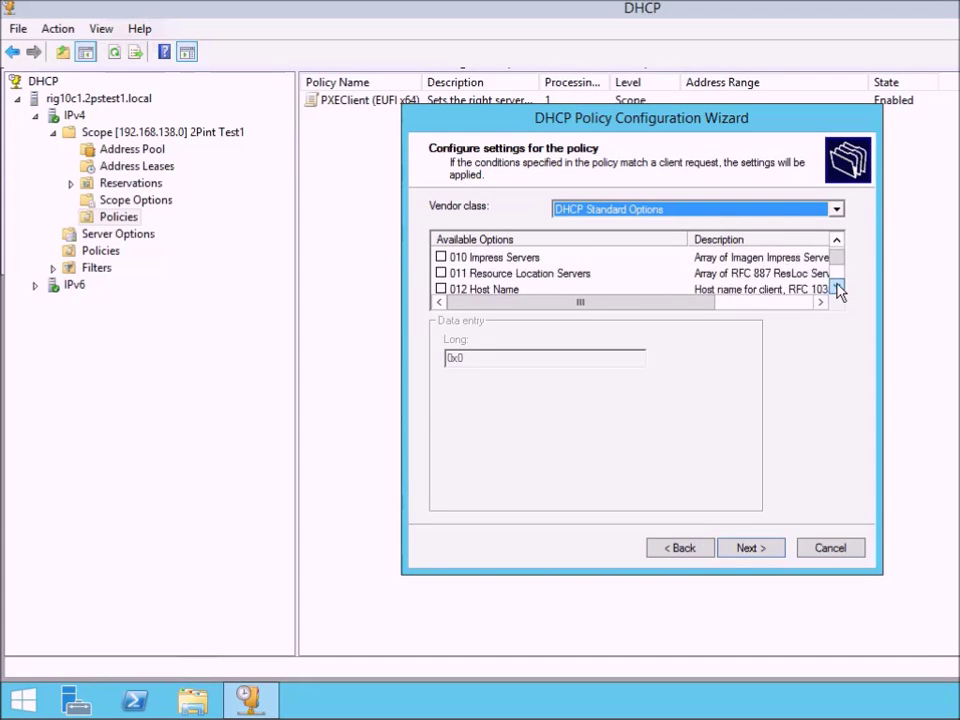
triple_click(837, 286)
triple_click(837, 286)
triple_click(837, 286)
double_click(837, 286)
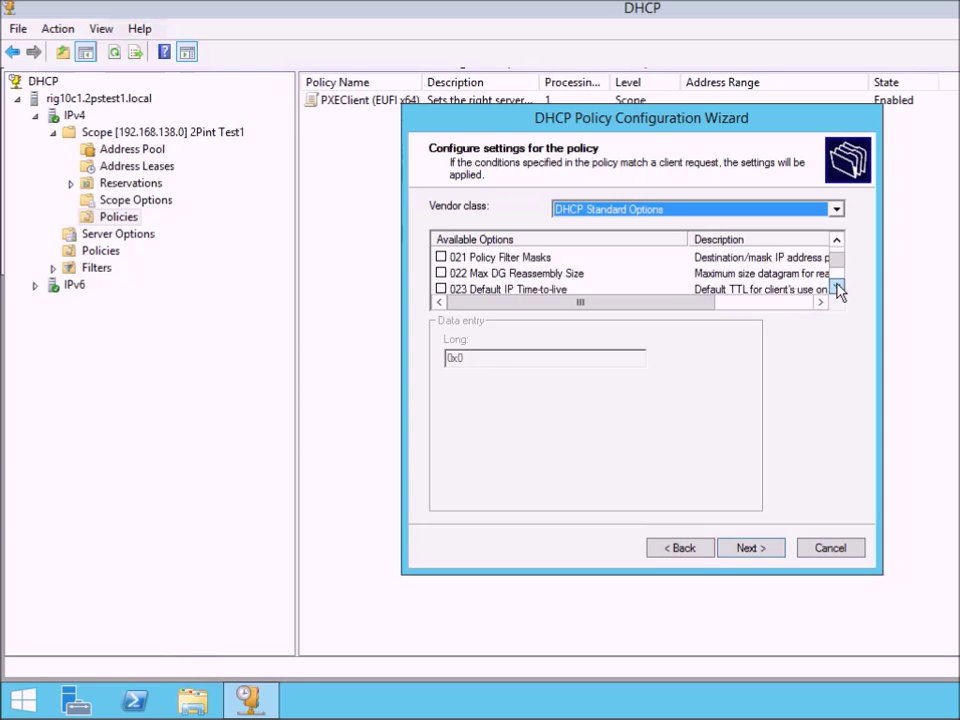
triple_click(837, 286)
triple_click(837, 286)
triple_click(837, 286)
triple_click(837, 286)
double_click(837, 286)
triple_click(837, 286)
triple_click(837, 286)
triple_click(837, 286)
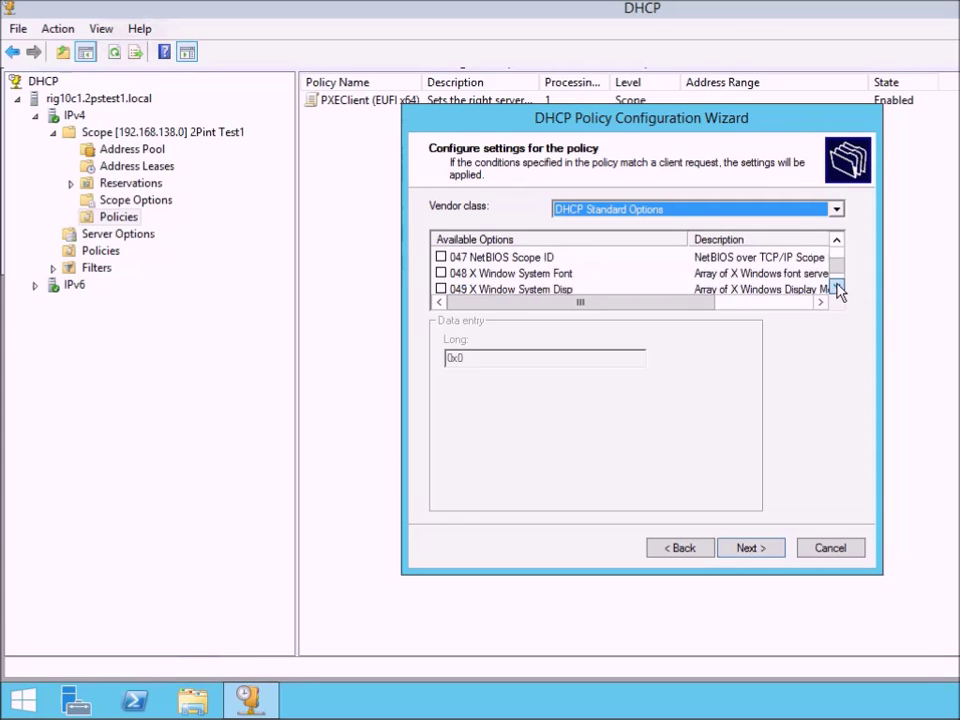
triple_click(837, 286)
click(837, 286)
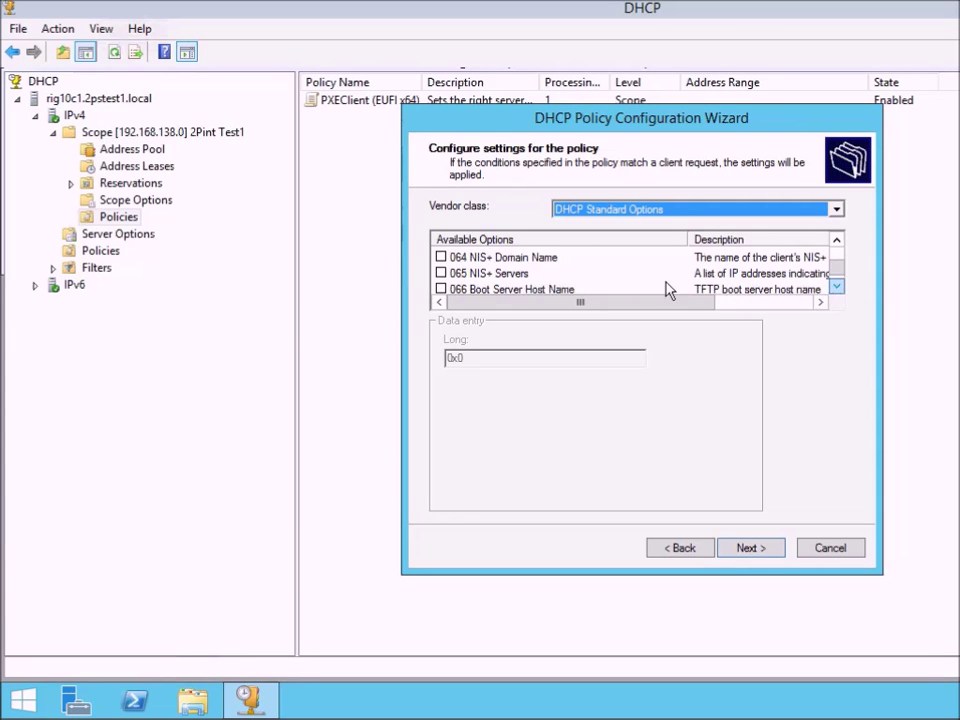
double_click(837, 241)
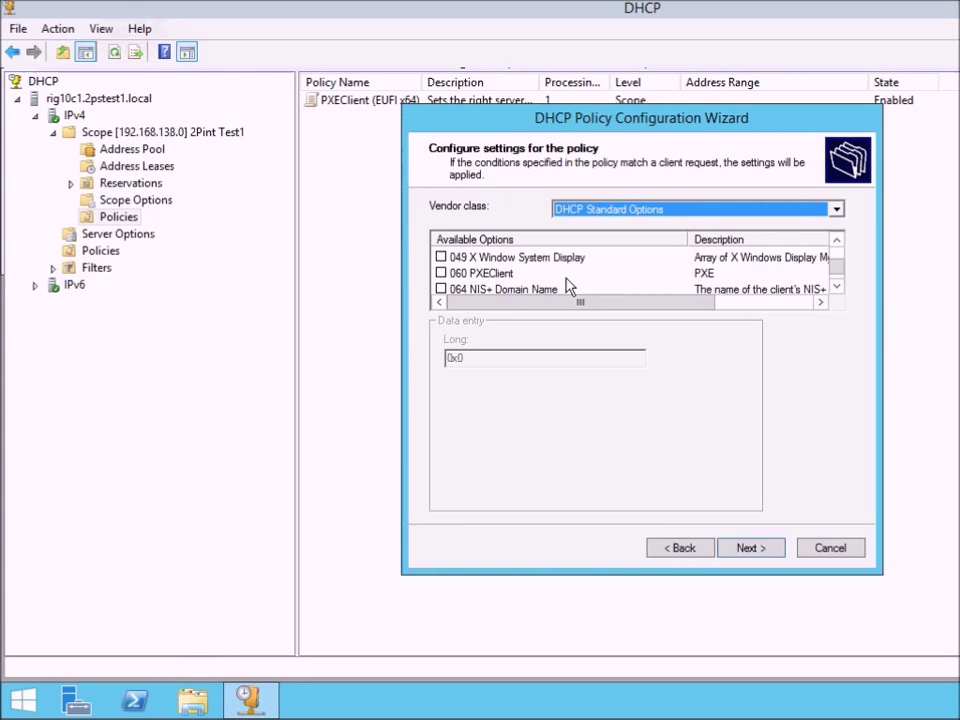
click(837, 287)
click(837, 287)
click(837, 287)
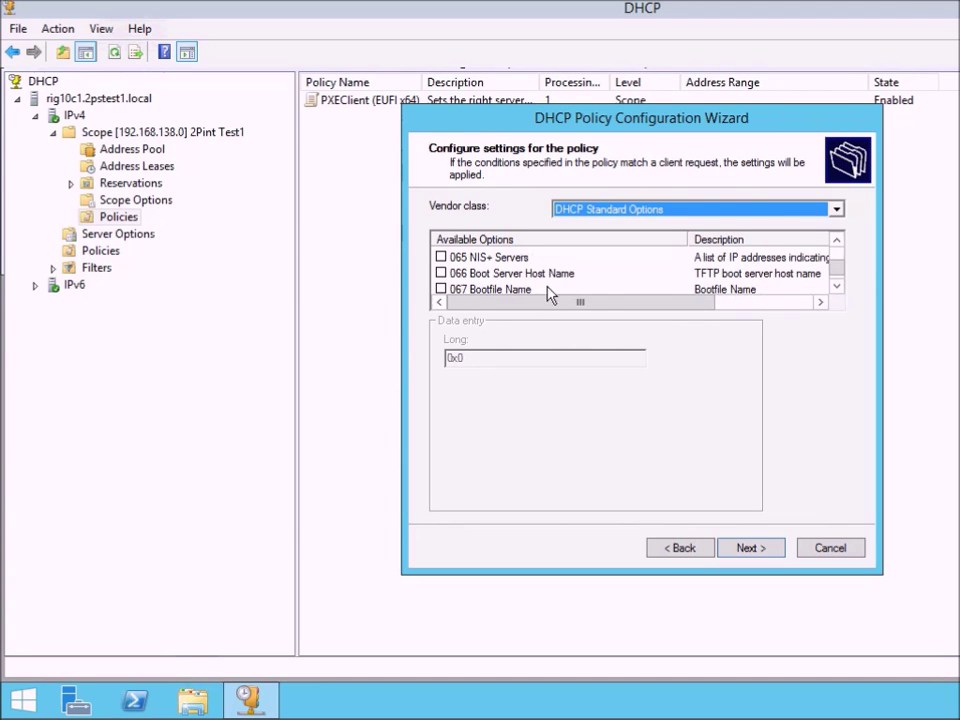
click(441, 289)
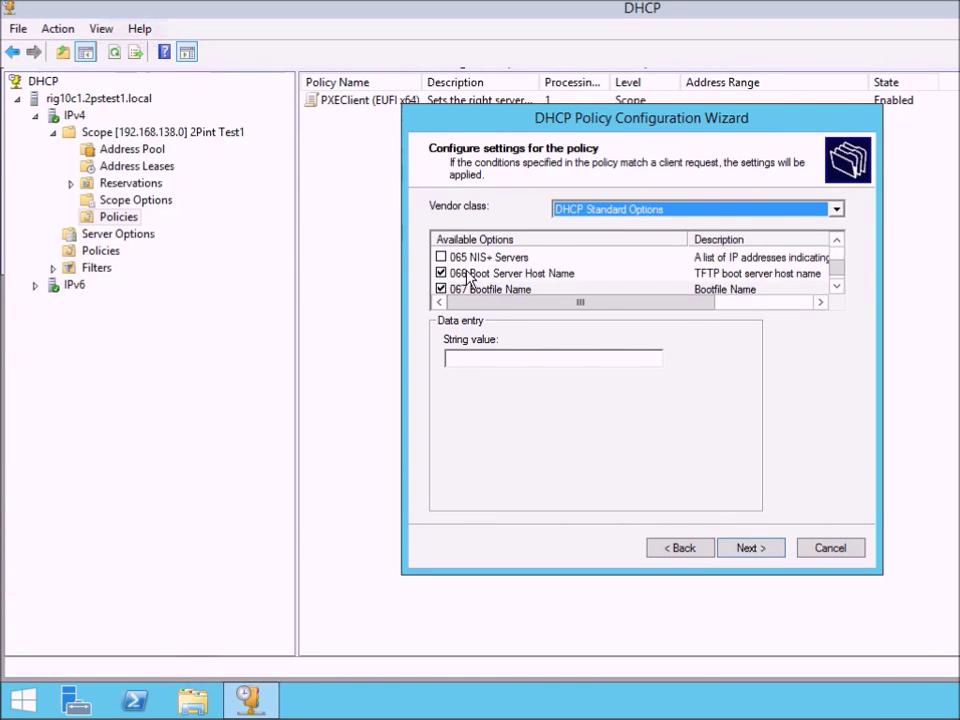
click(455, 273)
- Set the BIOS policy's Boot Server Host Name to 192.168.10.30
click(514, 360)
text(19)
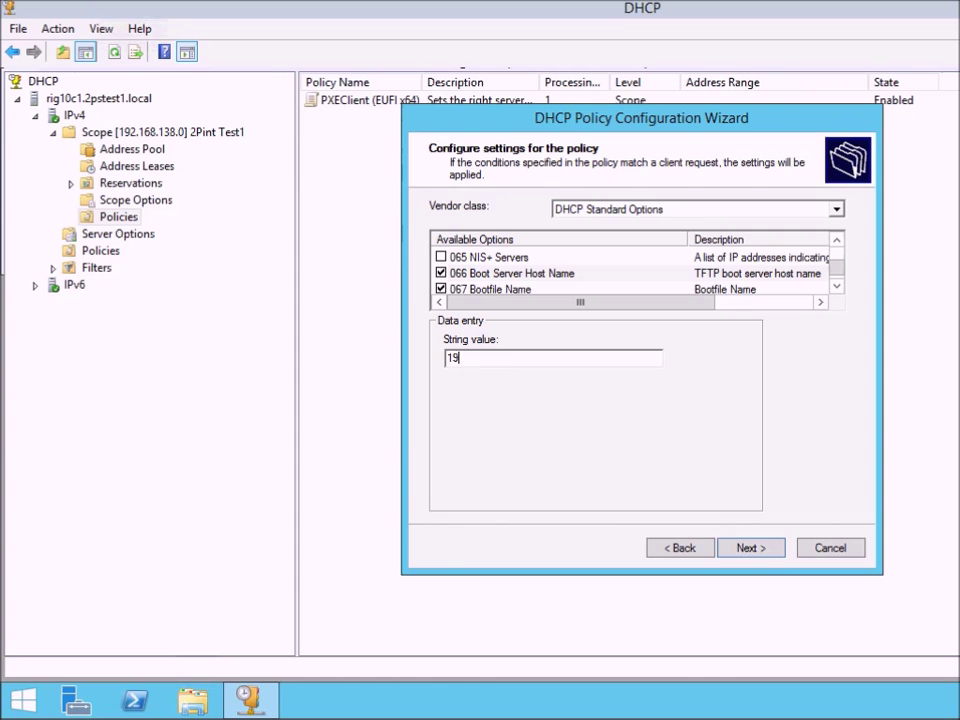
text(2.168.10.)
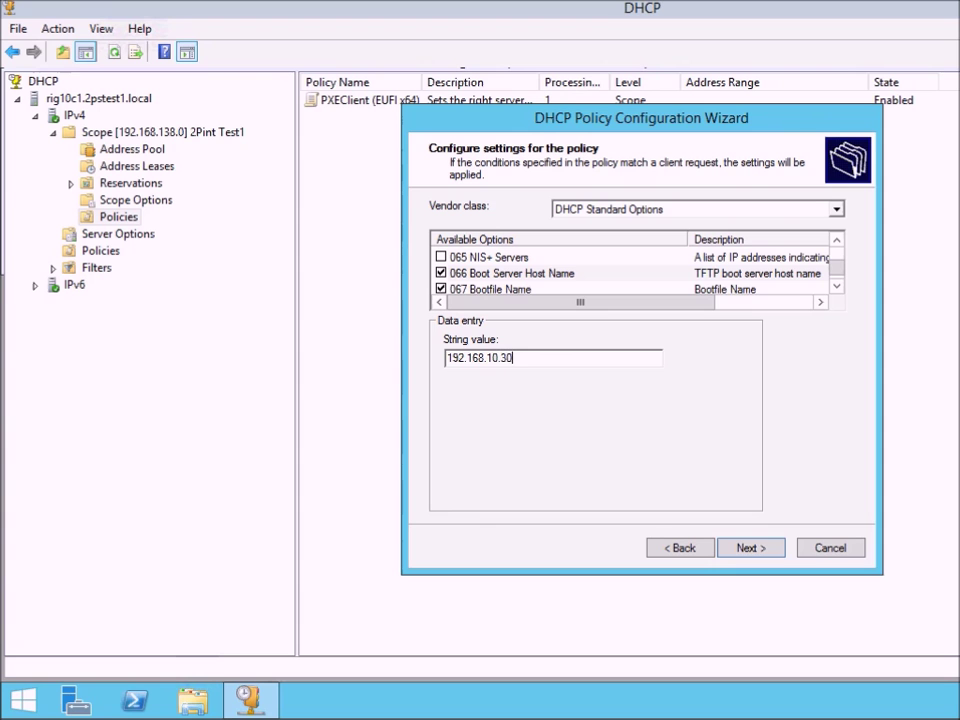
text(30)
- Set the policy's Bootfile Name to smsboot\x64\wdsnbp.com and finish creating the BIOS policy
click(527, 290)
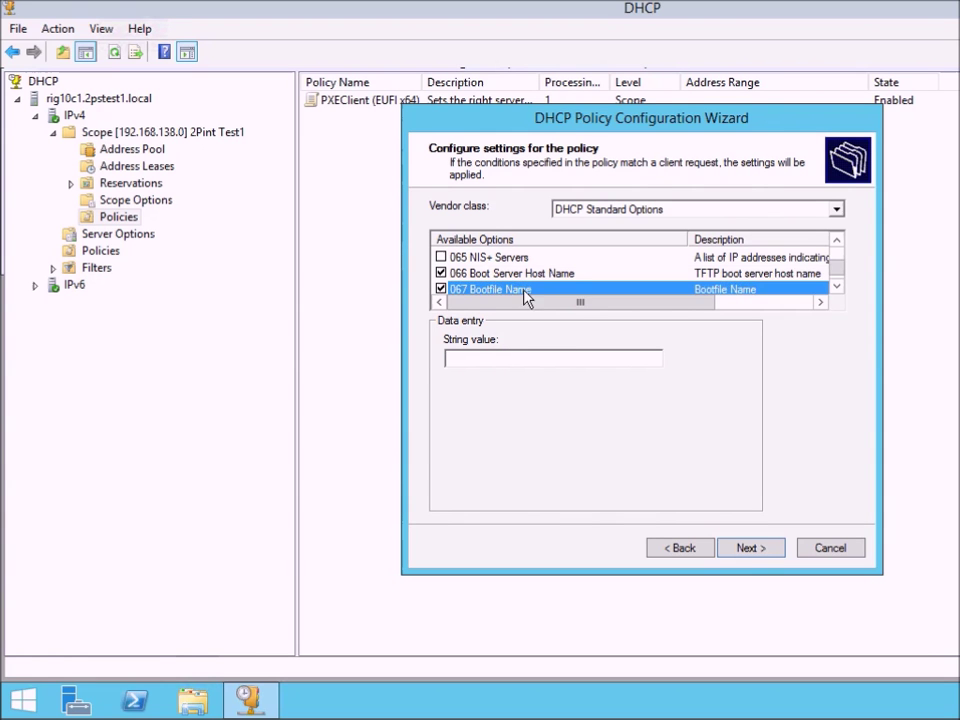
click(527, 357)
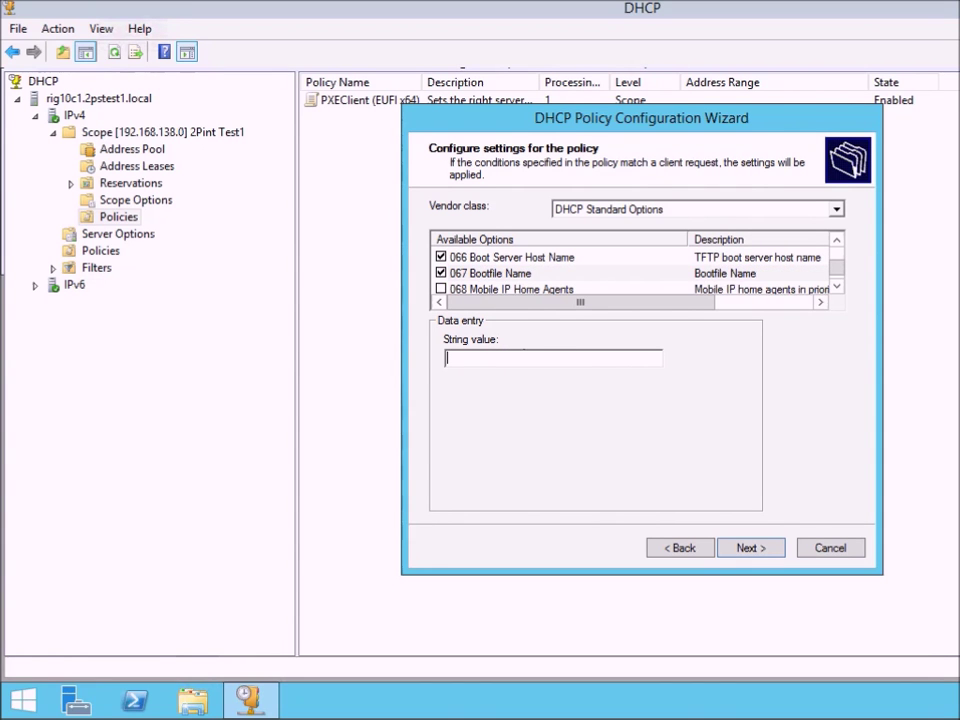
text(smsboot\)
text(\)
text(x)
text(64\)
text(wdsnbp)
text(.com)
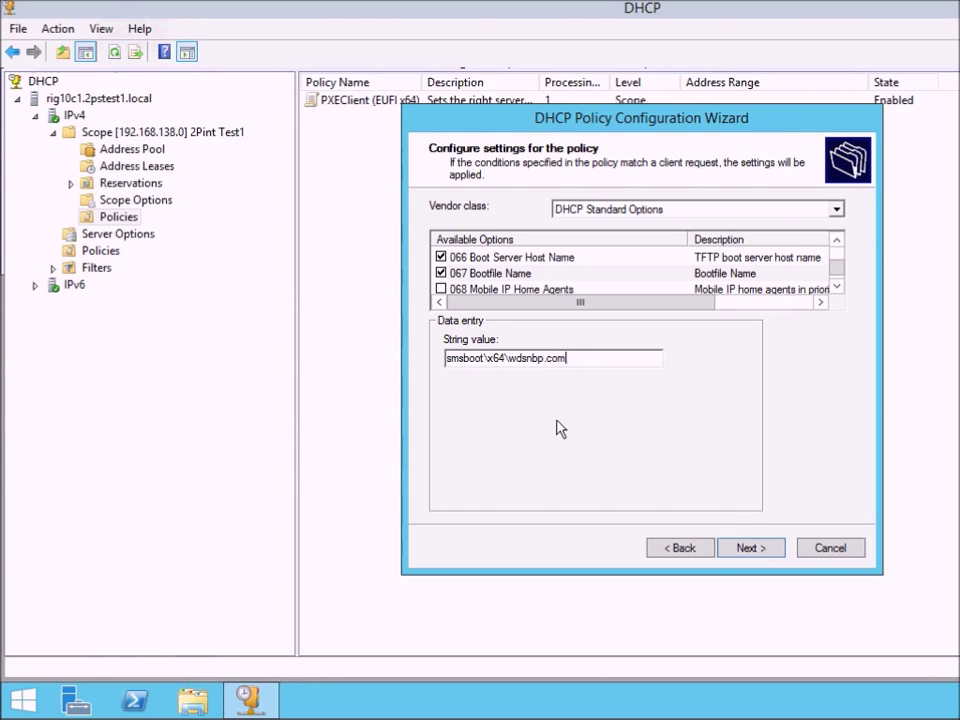
click(766, 548)
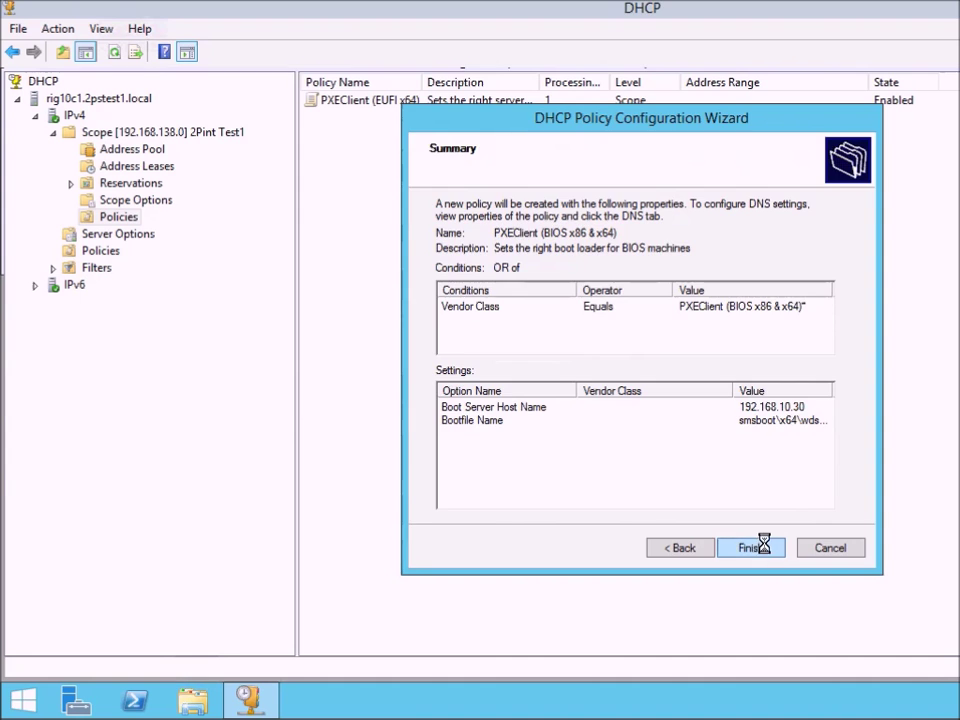
click(763, 545)
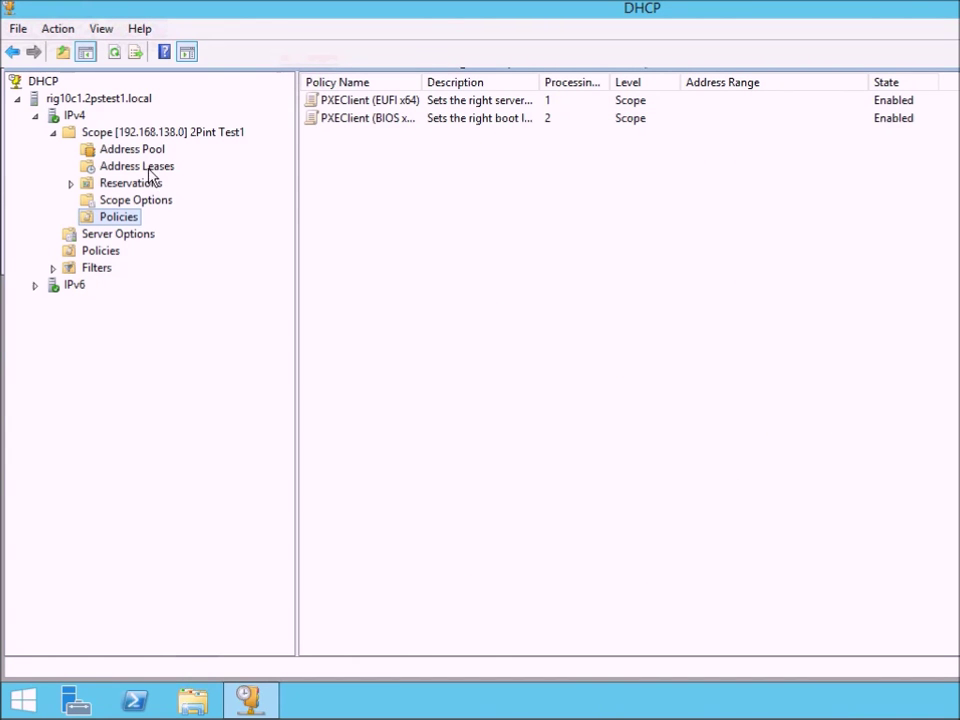
- Review the boot server and bootfile entries of the BIOS policy in the scope options
click(143, 204)
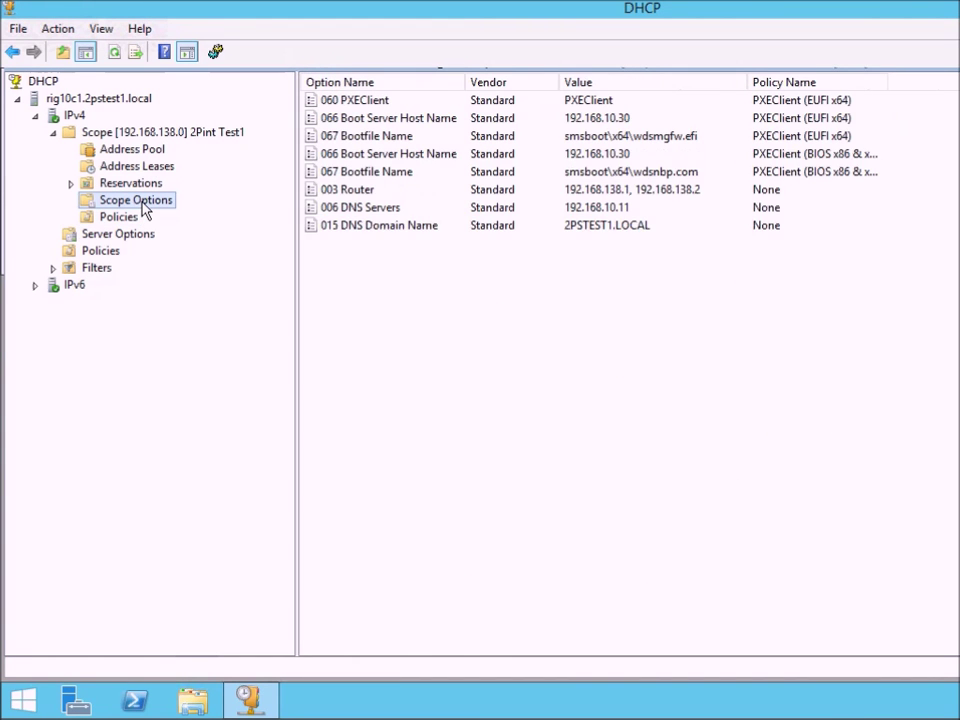
click(645, 156)
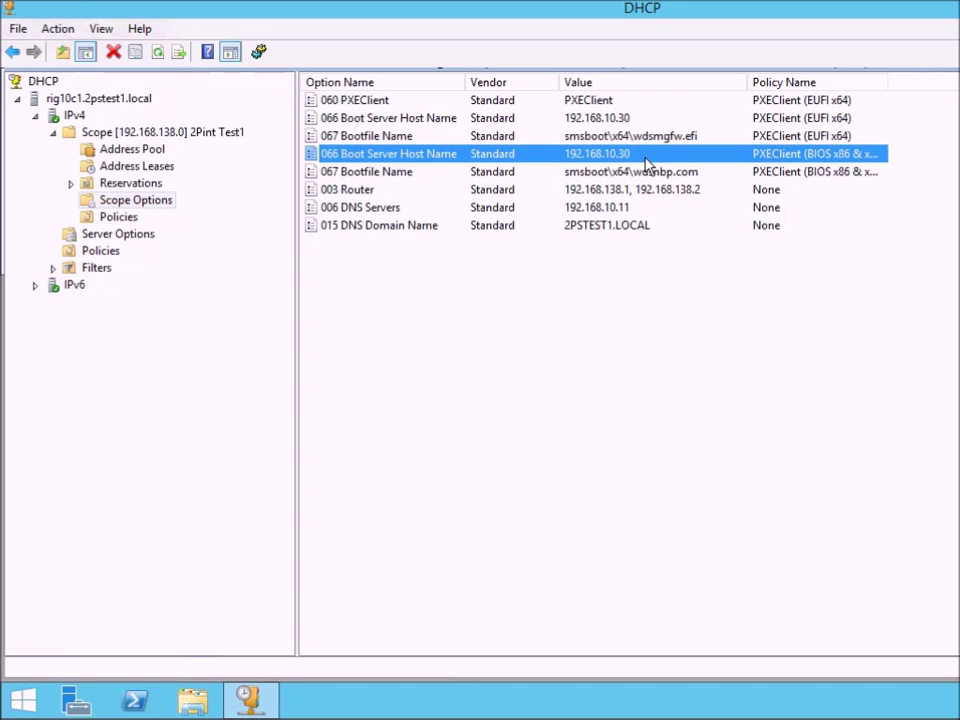
click(650, 174)
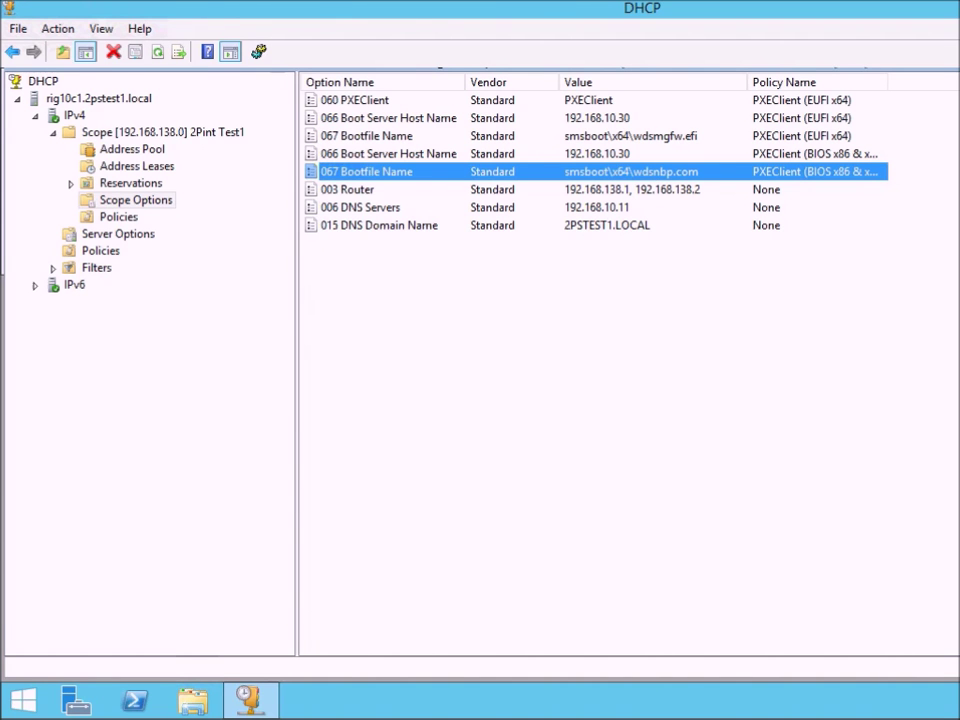
- Switch to the iPXE BIOS virtual machine, start it, confirm the network service boot, and minimize its window
click(279, 700)
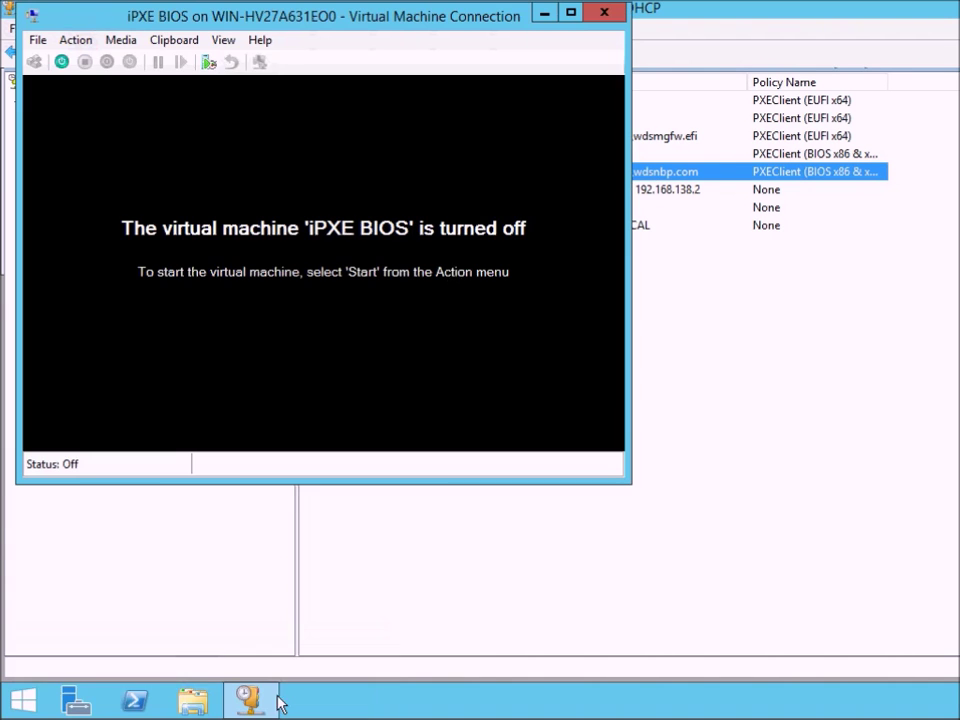
click(61, 62)
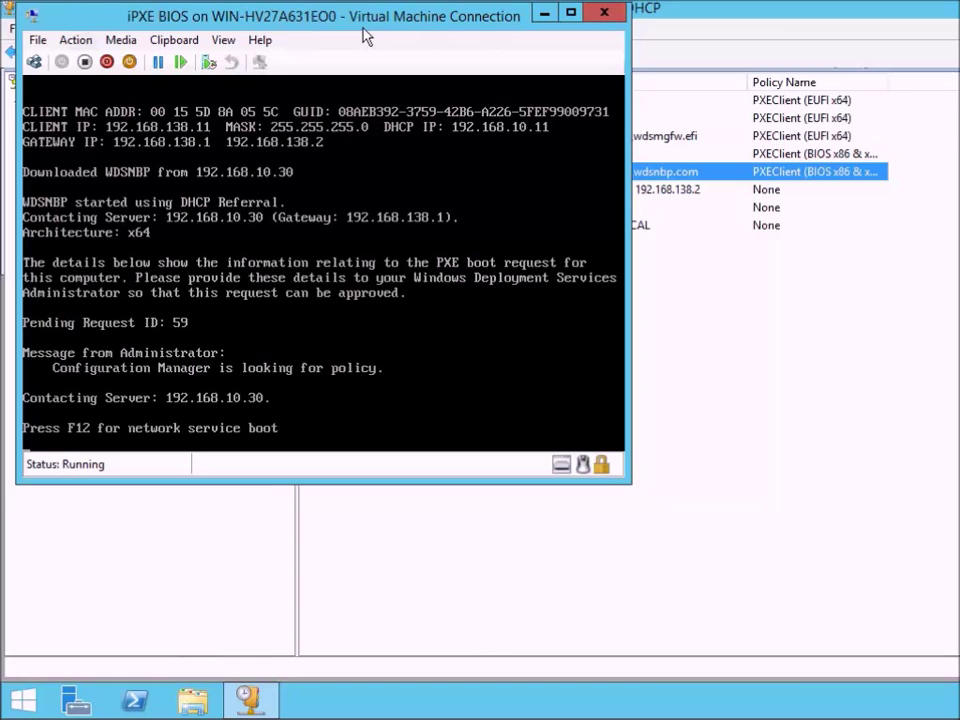
key(F12)
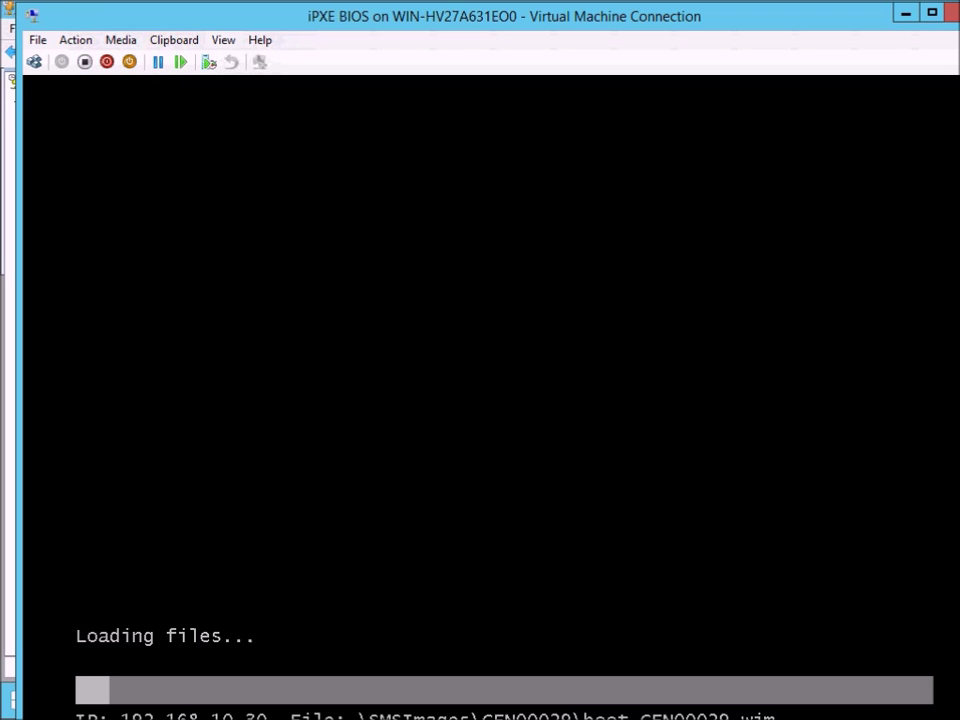
click(905, 13)
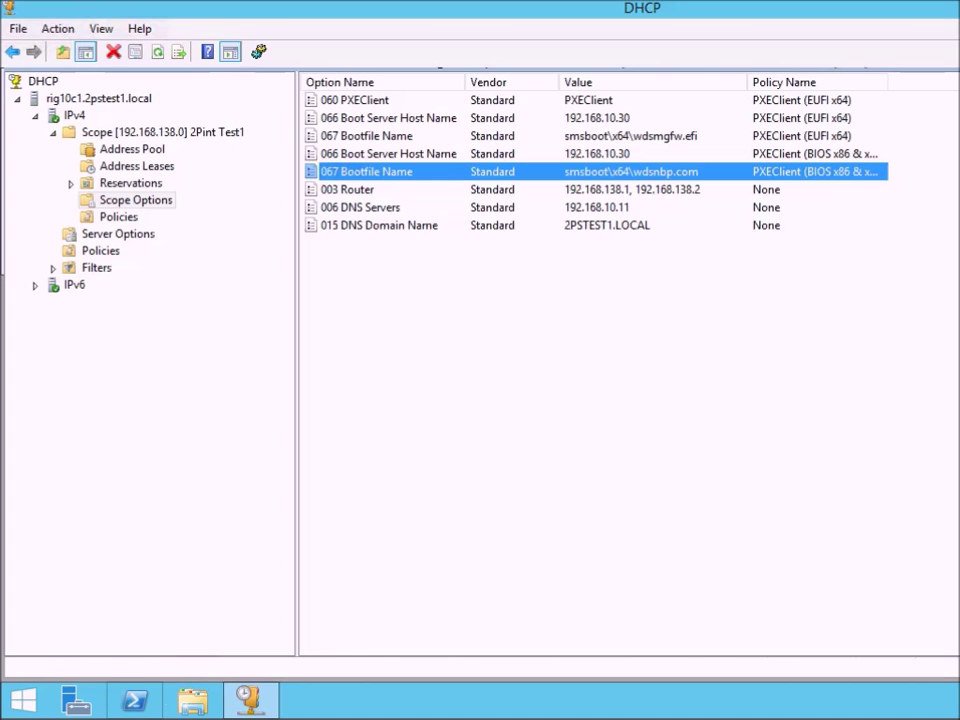
- Switch to the virtual machine showing the Task Sequence Wizard and run the WDS Test Deploy task sequence
click(279, 690)
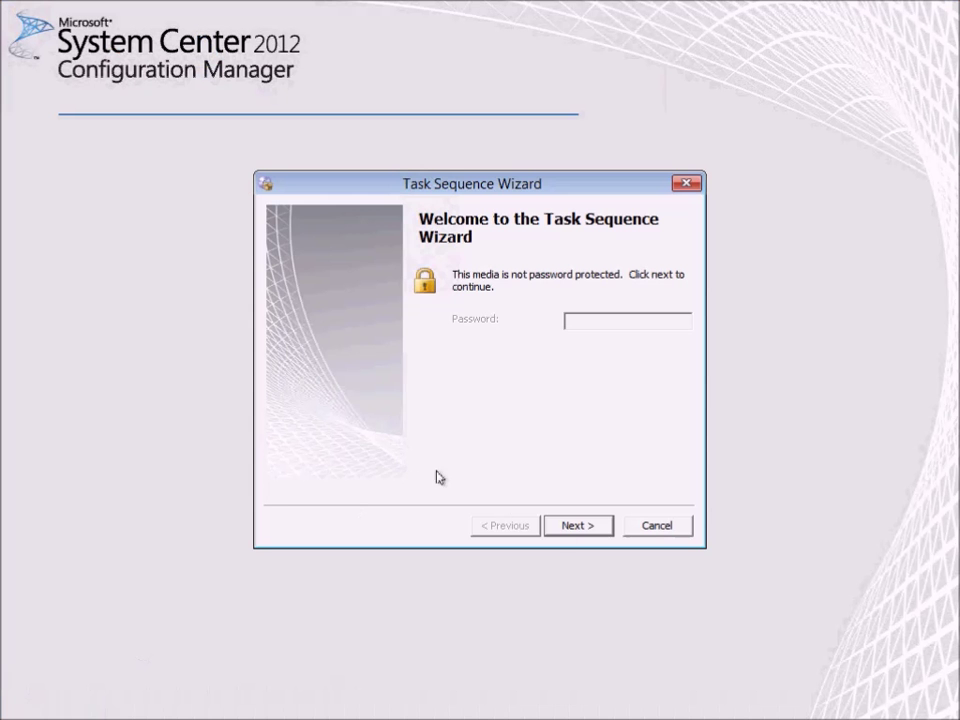
click(598, 529)
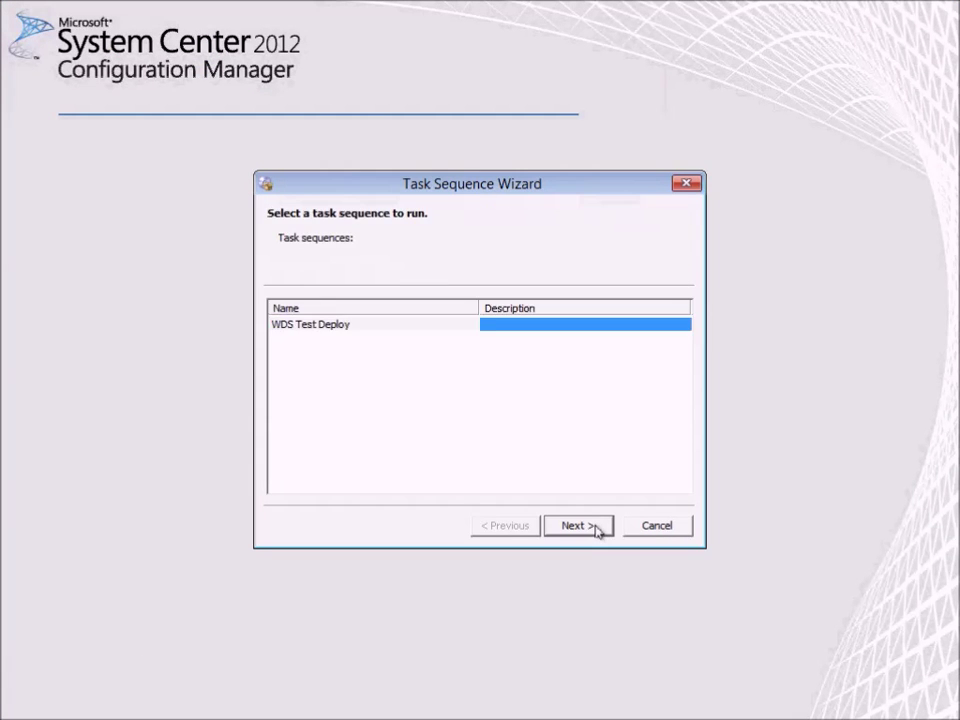
click(598, 529)
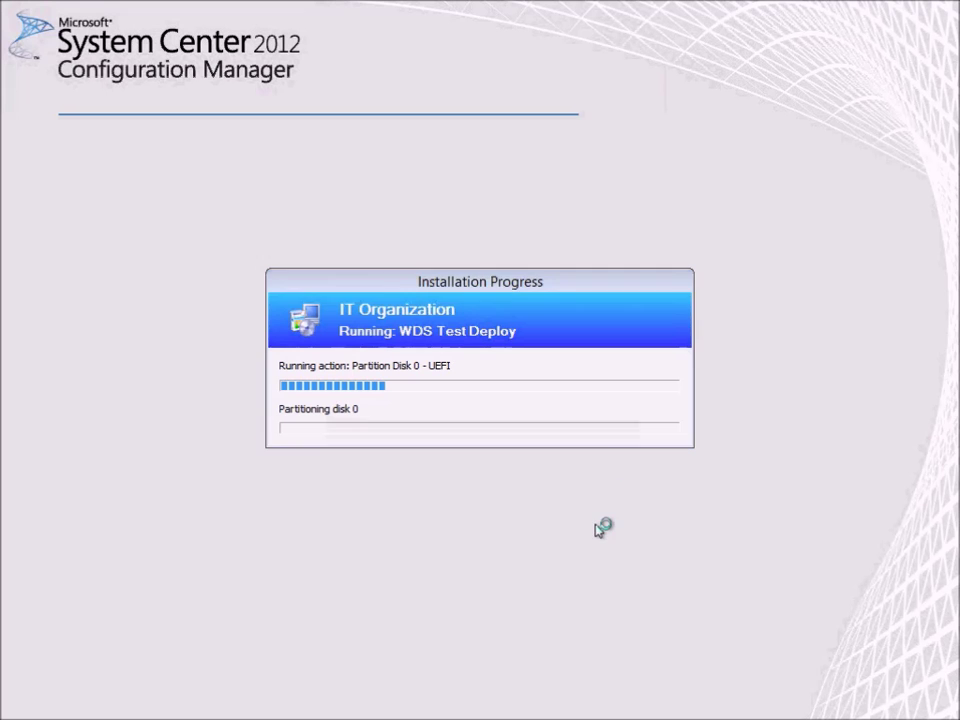